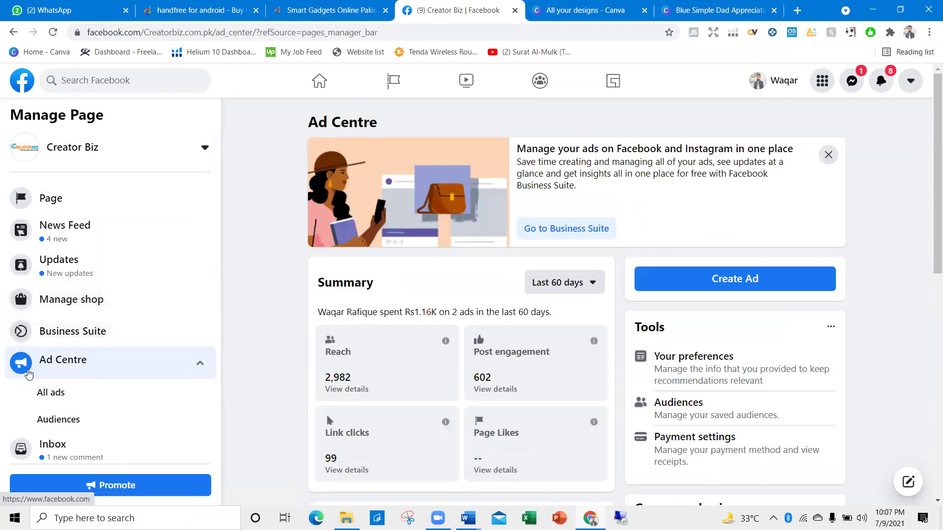
# Step: Show all ads of the Creator Biz page and open Ads Manager for more details
pyautogui.click(69, 394)
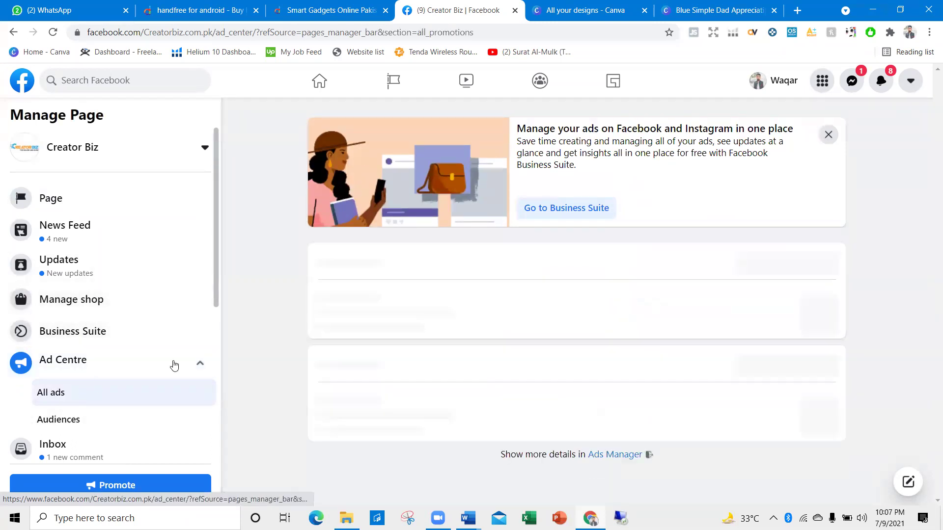
pyautogui.scroll(-1, 618, 313)
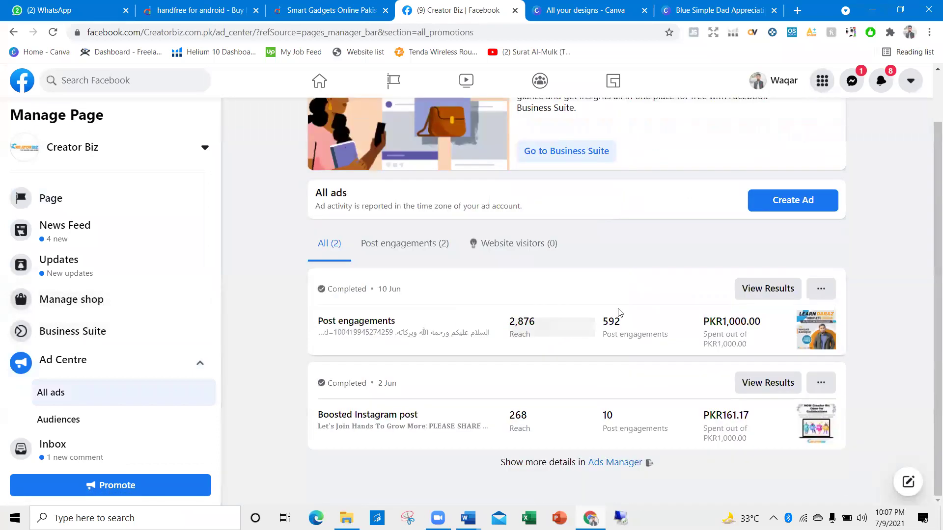
pyautogui.click(609, 464)
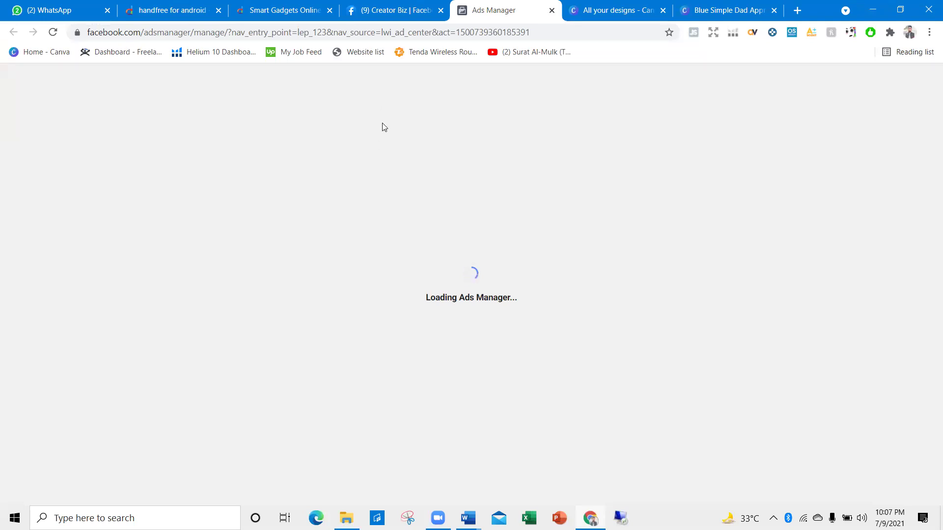
pyautogui.click(375, 11)
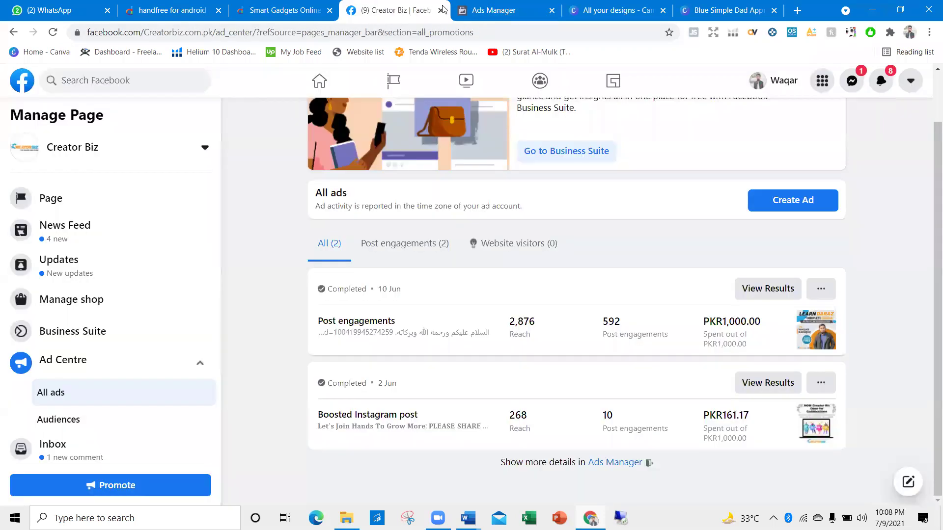
pyautogui.click(459, 11)
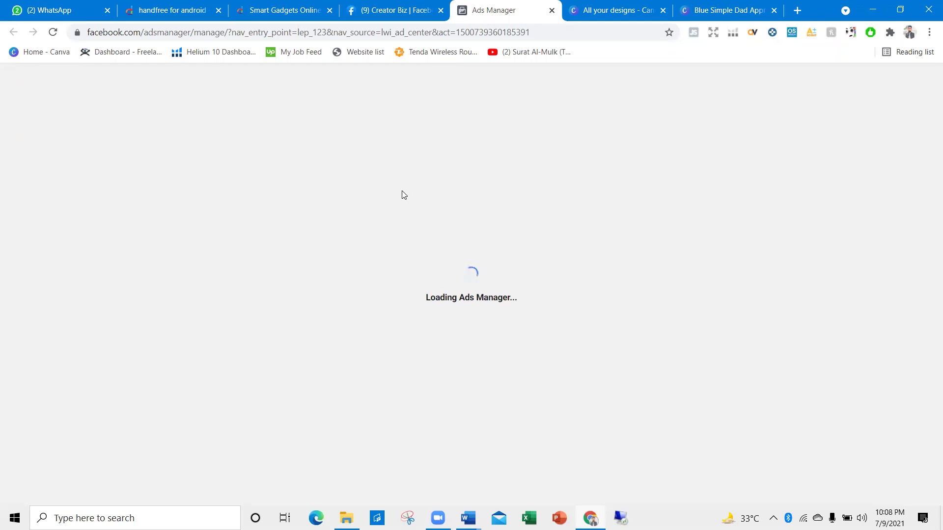
pyautogui.click(406, 10)
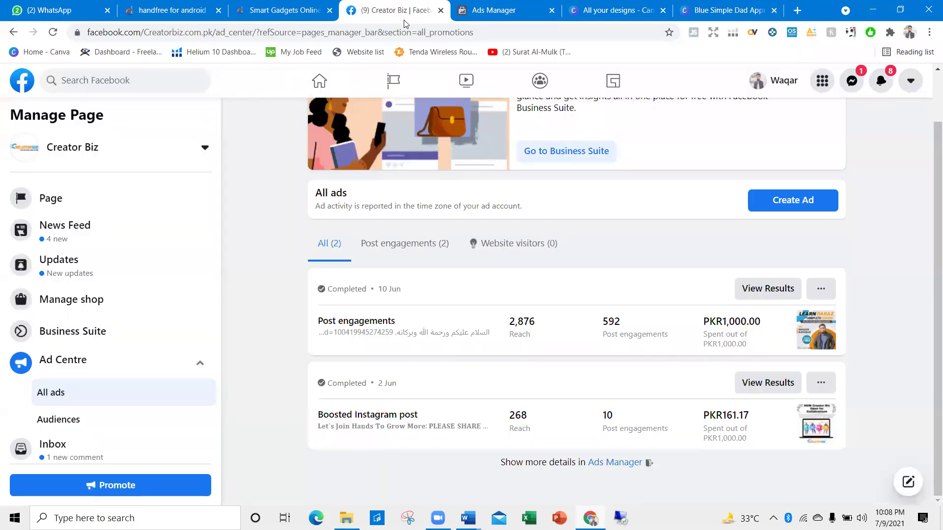
pyautogui.click(483, 12)
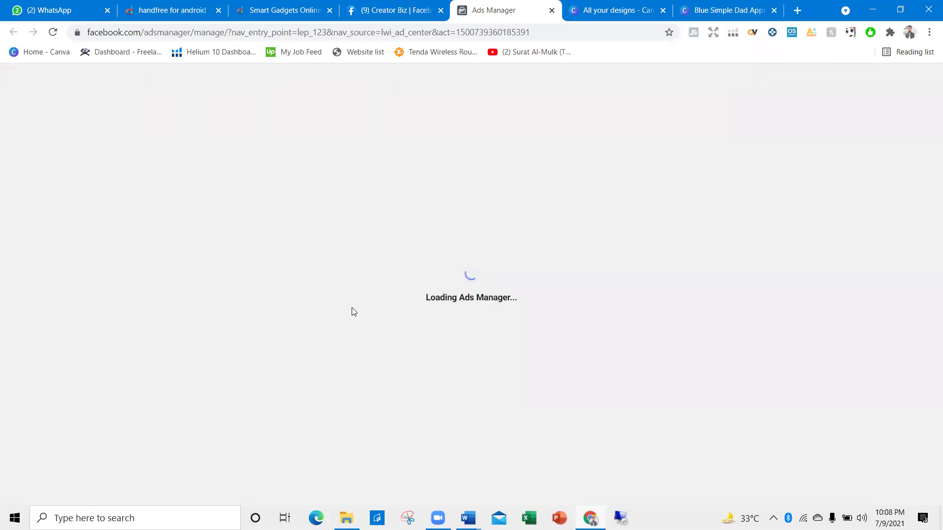
# Step: Reload Ads Manager, then review the Creator Biz business home overview from the to-do list down to the recent ads
pyautogui.click(52, 32)
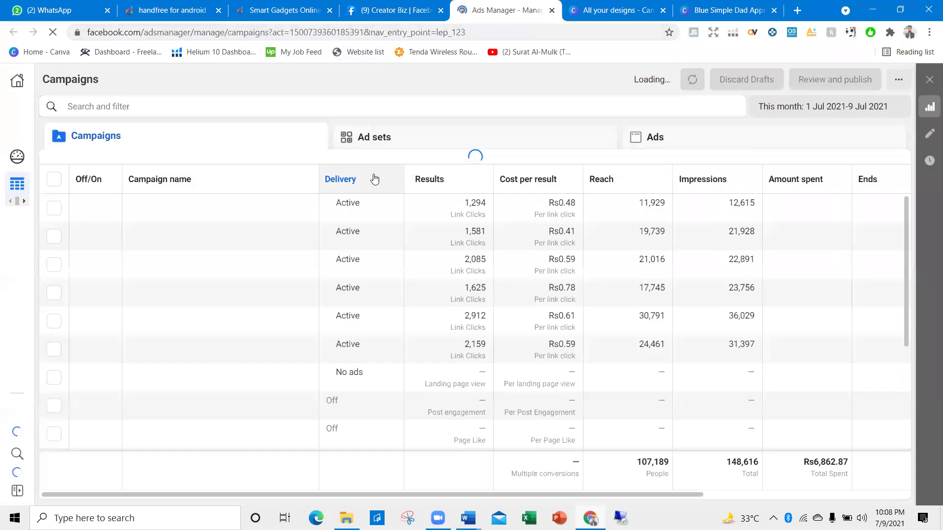
pyautogui.click(17, 83)
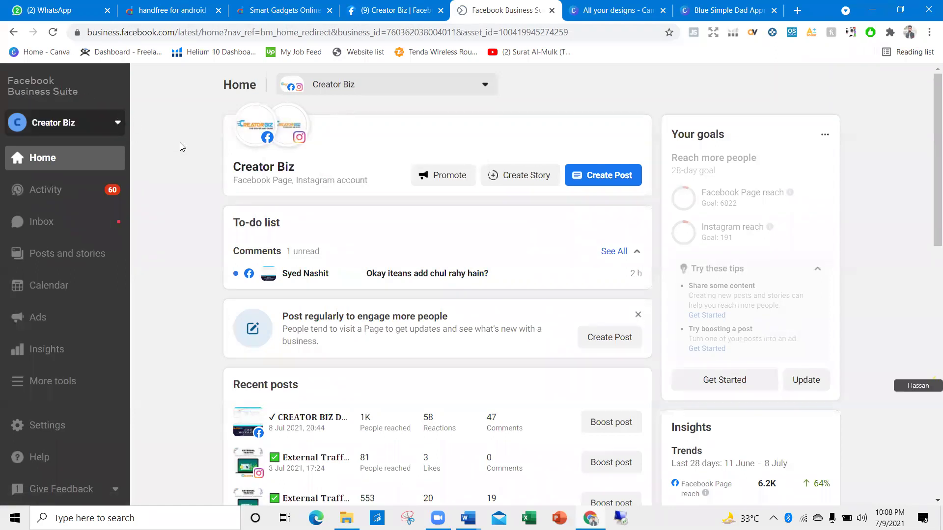
pyautogui.scroll(-2, 359, 218)
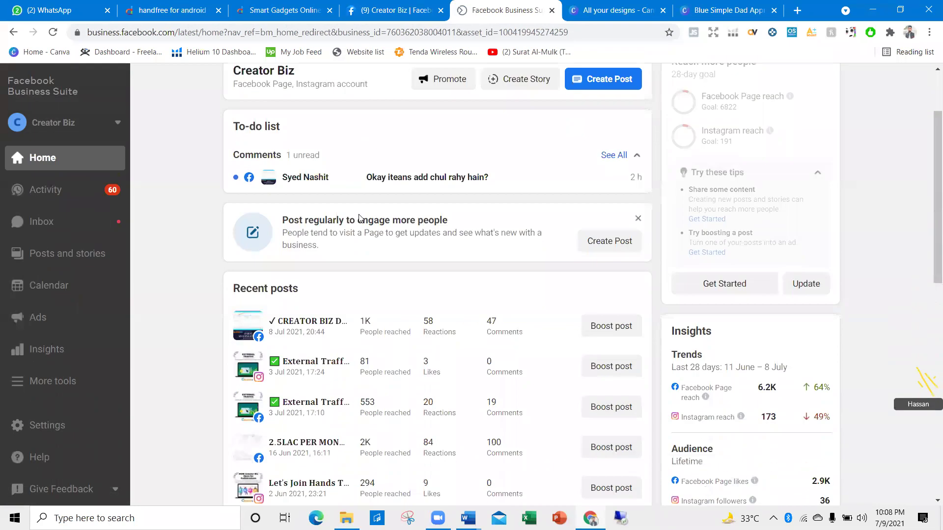
pyautogui.scroll(-7, 324, 248)
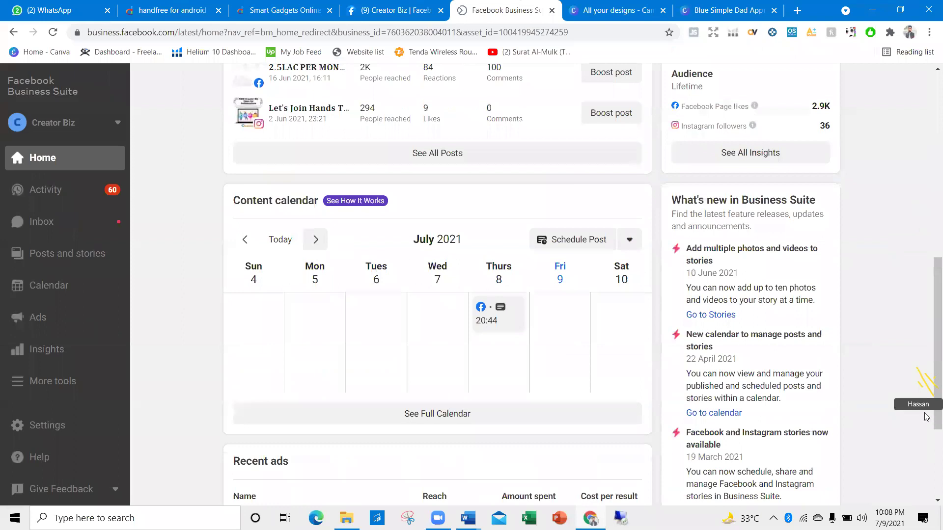
pyautogui.scroll(-3, 910, 380)
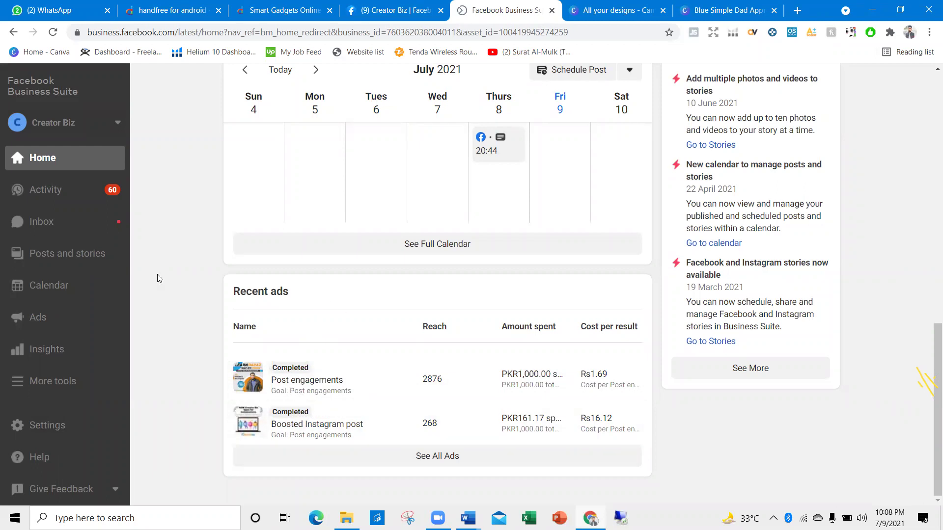
pyautogui.scroll(5, 171, 279)
pyautogui.scroll(8, 333, 274)
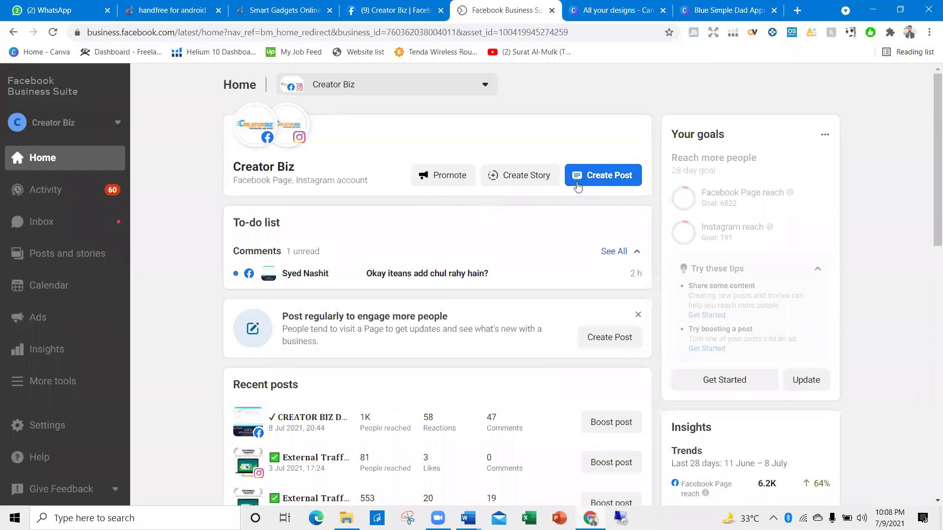
# Step: Create a new ad from the business ads overview with the goal "Get more website visitors"
pyautogui.click(73, 317)
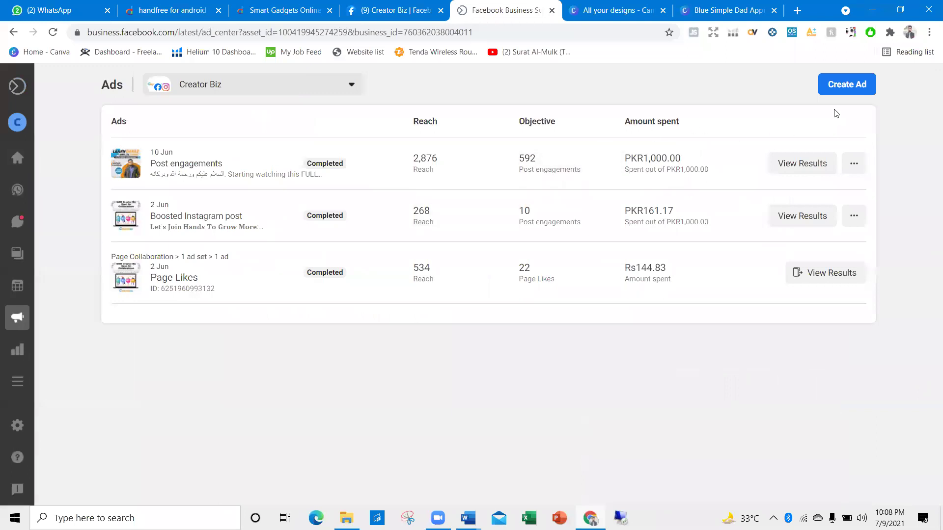
pyautogui.click(841, 87)
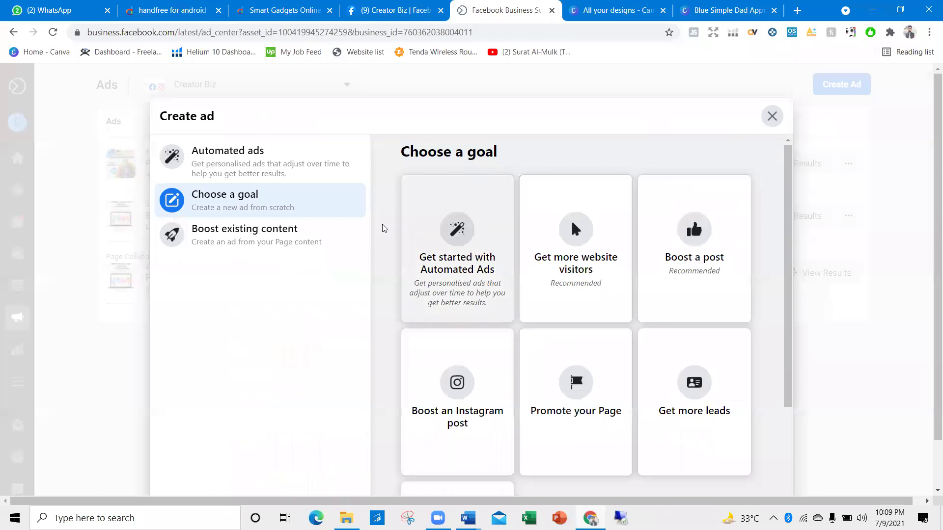
pyautogui.scroll(-3, 592, 307)
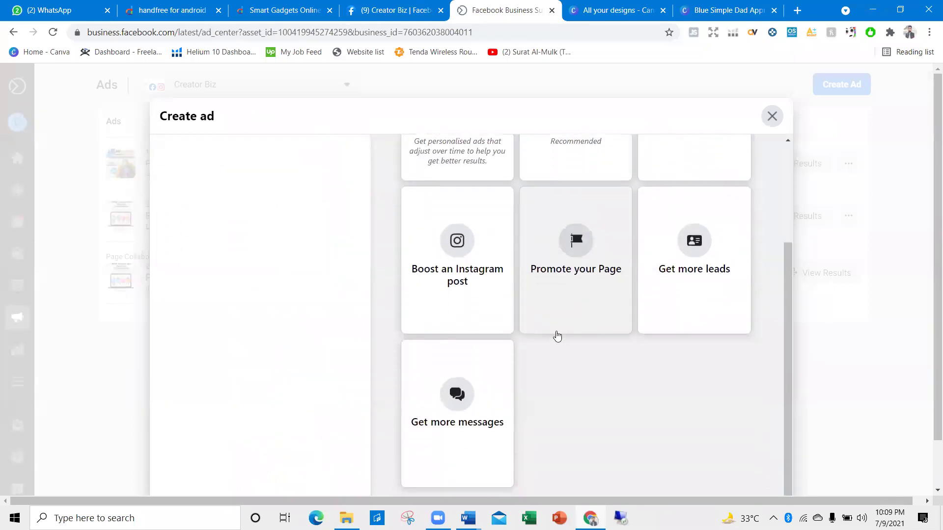
pyautogui.scroll(3, 557, 337)
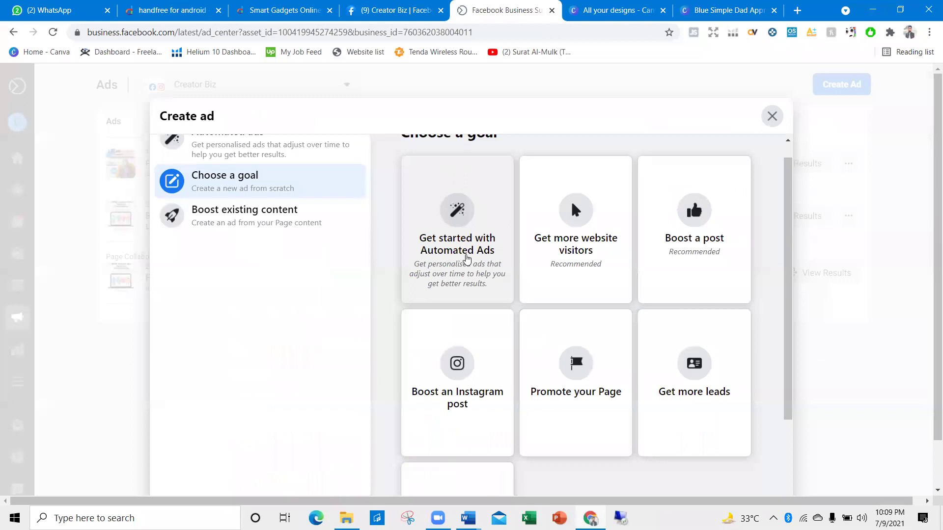
pyautogui.scroll(1, 393, 298)
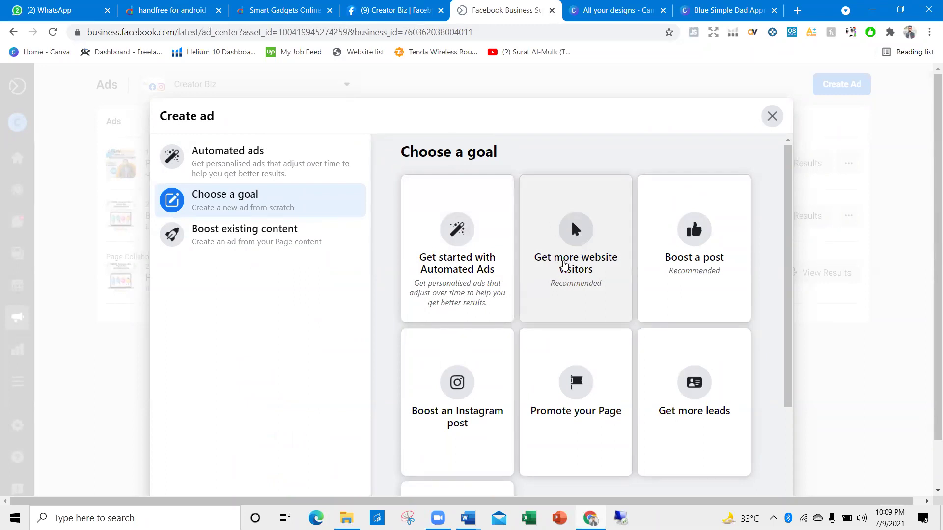
pyautogui.hscroll(1, 587, 274)
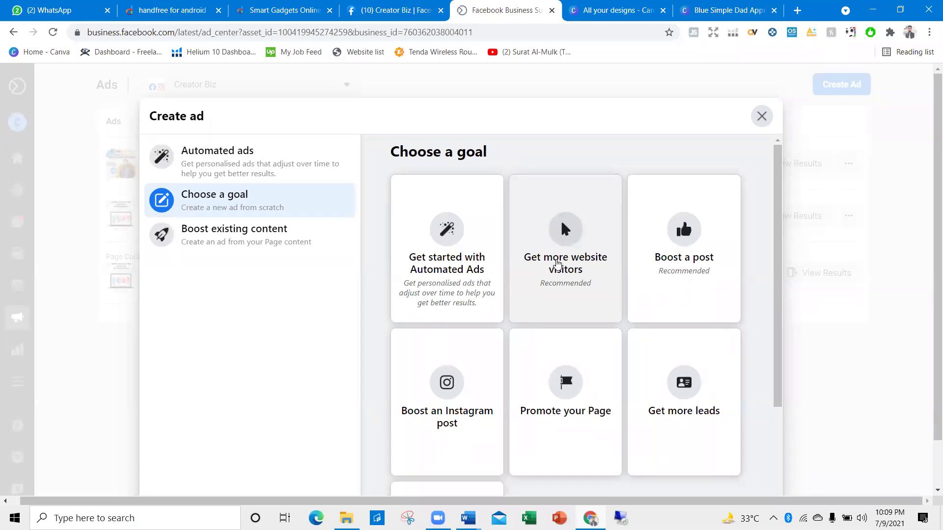
pyautogui.scroll(-3, 558, 245)
pyautogui.scroll(3, 563, 209)
pyautogui.click(561, 219)
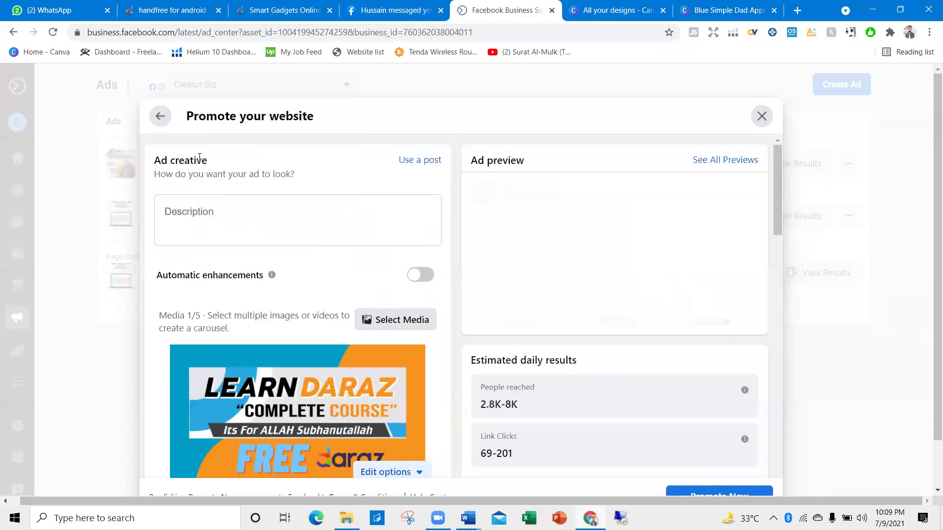
# Step: Leave the ad's description empty and return to the Creator Biz Facebook page itself
pyautogui.click(180, 206)
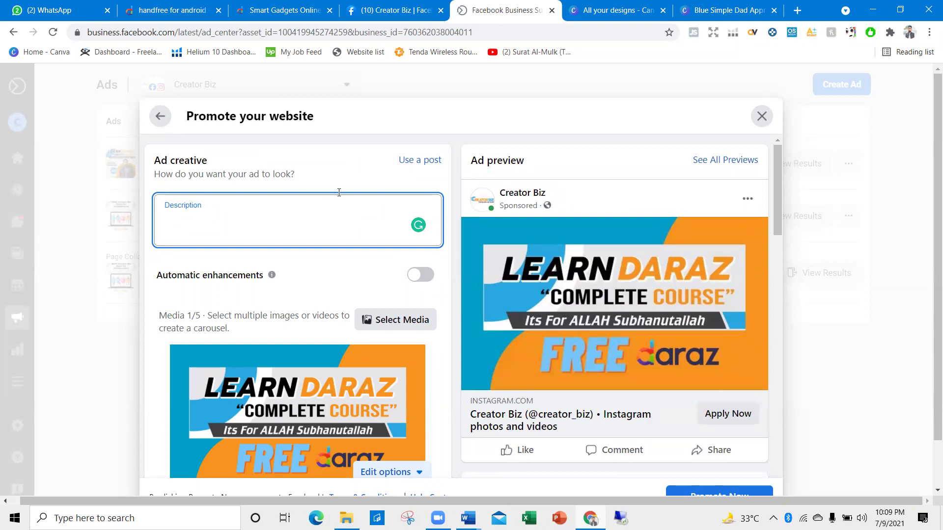
pyautogui.click(372, 5)
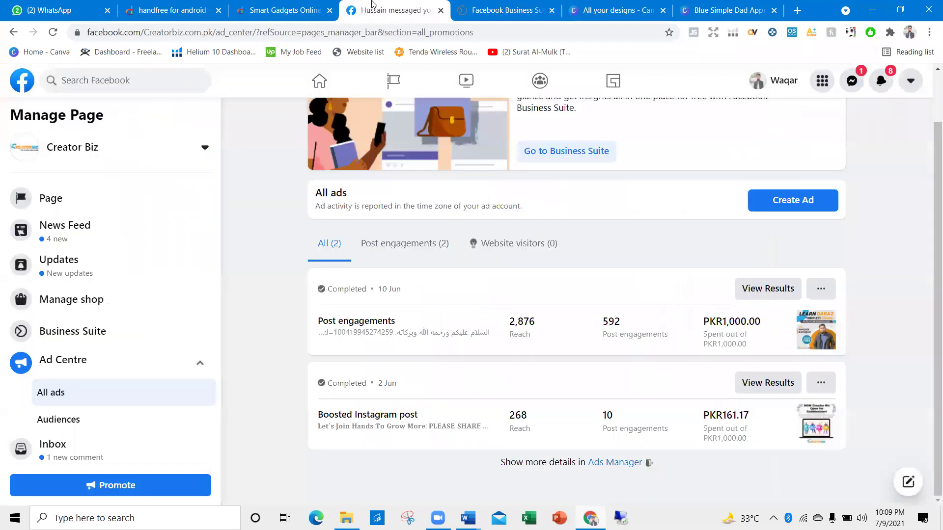
pyautogui.click(864, 245)
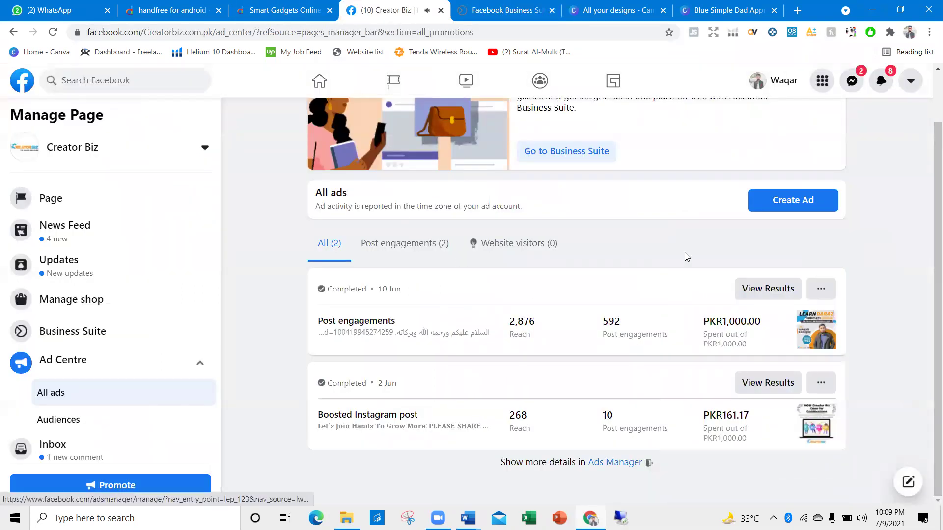
pyautogui.click(23, 146)
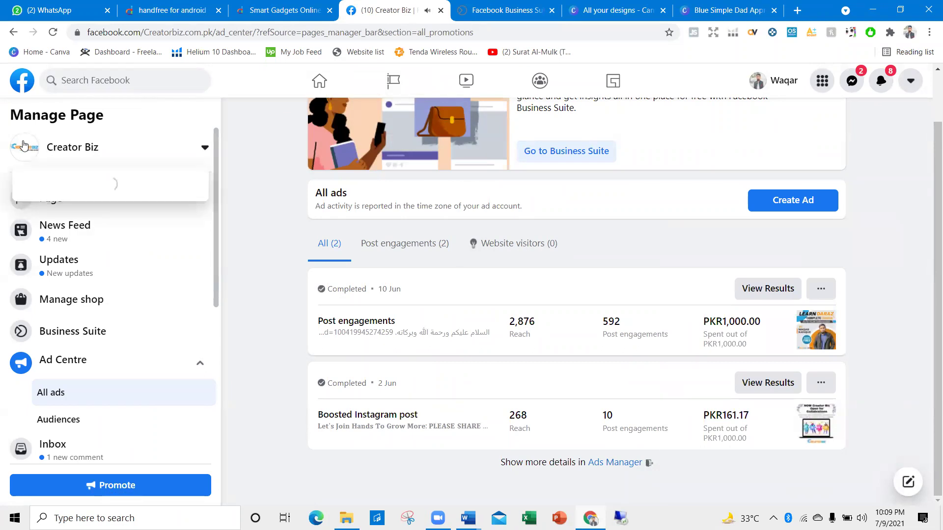
pyautogui.scroll(1, 464, 233)
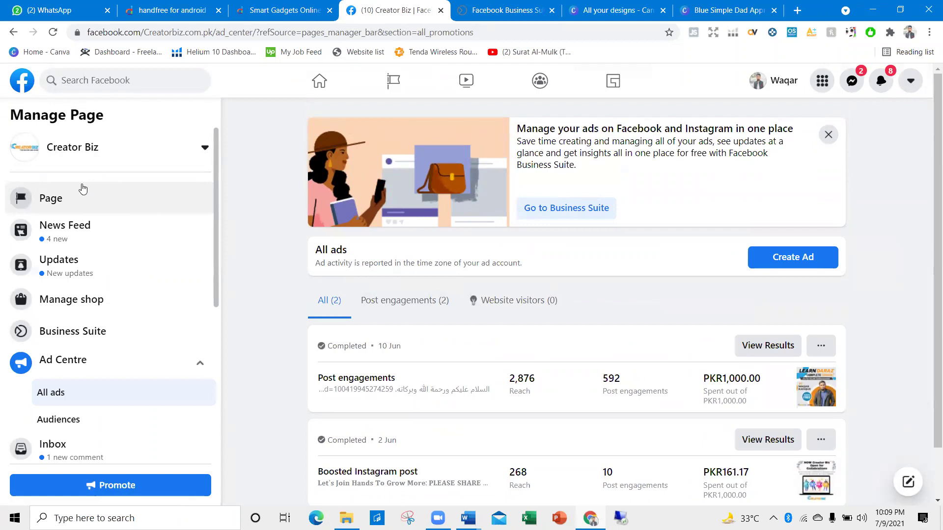
pyautogui.click(73, 198)
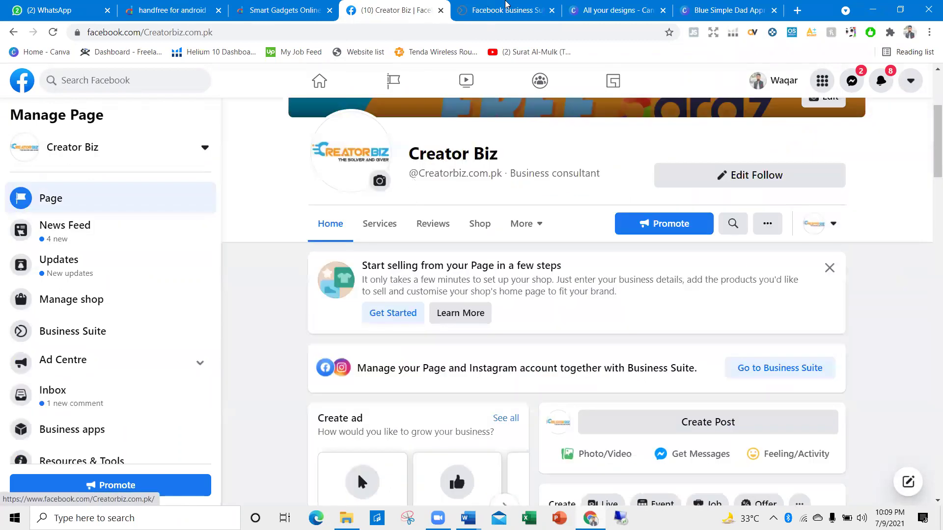
# Step: Examine the page's pinned post and the full text and image of the "CREATOR BIZ DARAZ SUCCESS STORY" post
pyautogui.scroll(-5, 677, 388)
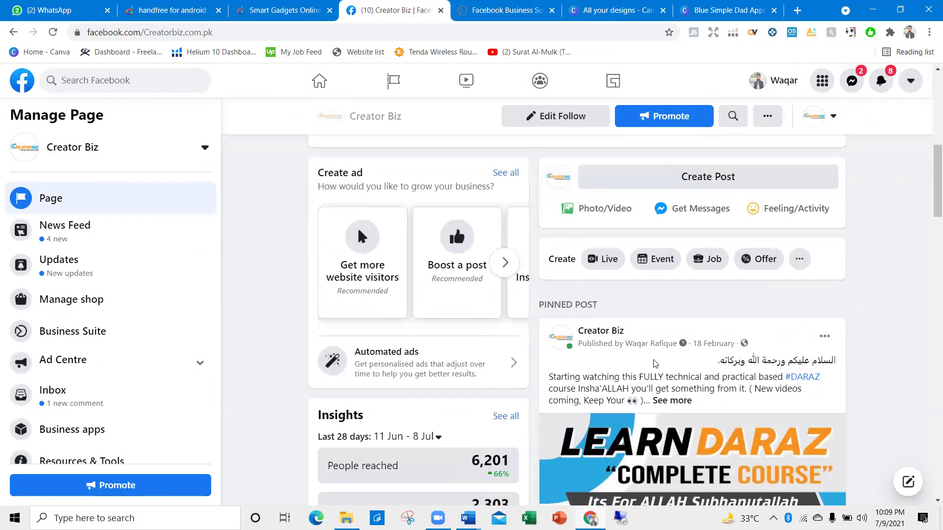
pyautogui.scroll(-4, 653, 364)
pyautogui.scroll(-6, 655, 364)
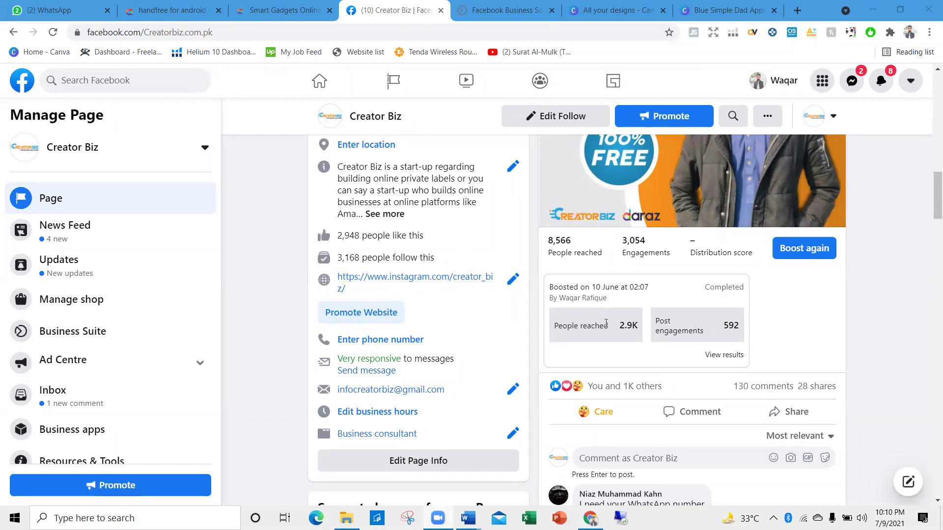
pyautogui.scroll(-10, 637, 342)
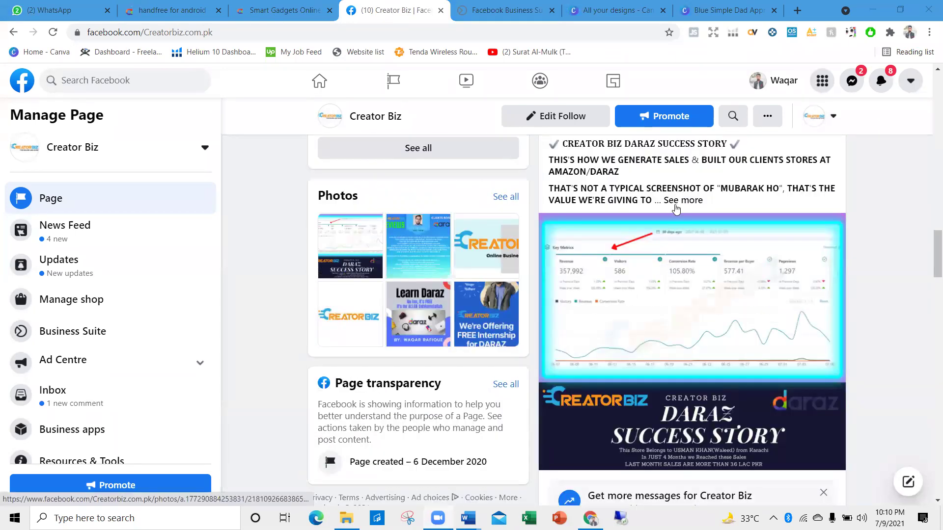
pyautogui.click(675, 200)
pyautogui.scroll(3, 576, 267)
pyautogui.moveTo(561, 266); pyautogui.dragTo(695, 412)
pyautogui.click(668, 435)
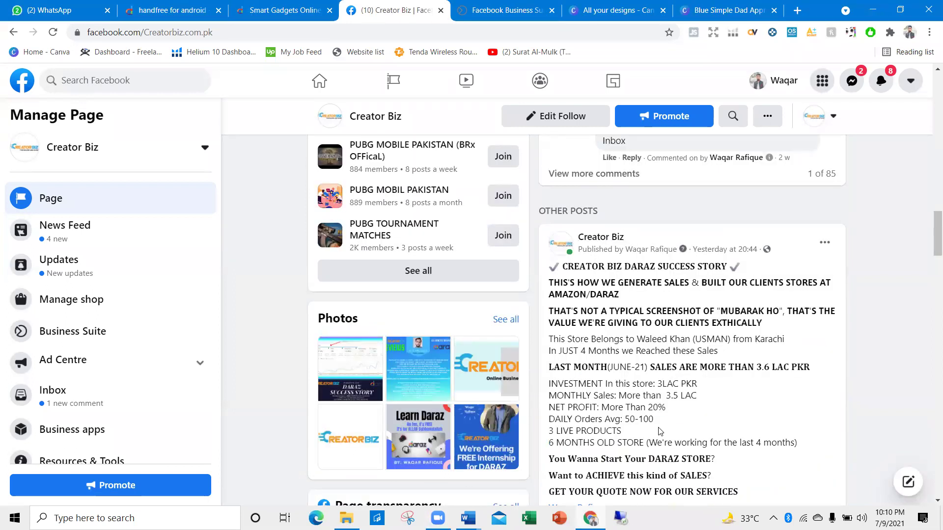
pyautogui.scroll(-3, 668, 435)
pyautogui.scroll(-2, 659, 349)
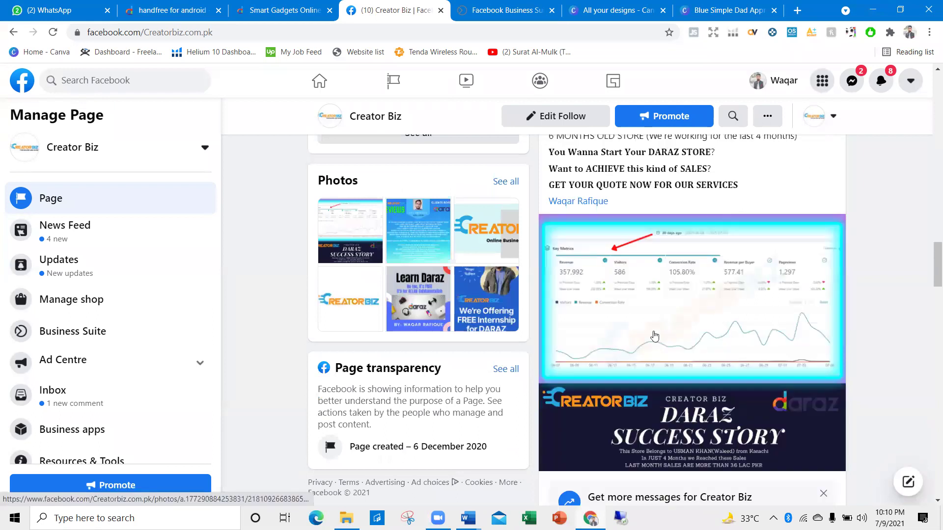
pyautogui.scroll(6, 657, 267)
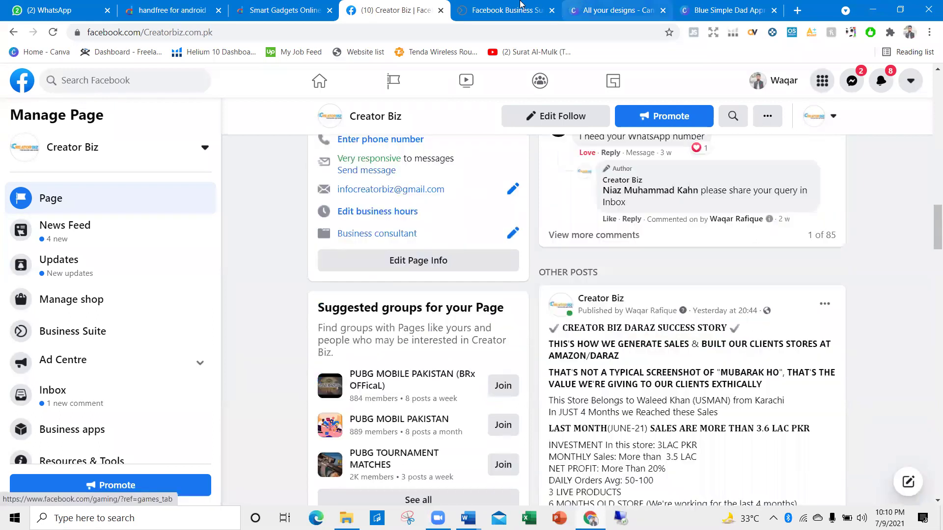
# Step: Return to the website ad draft, browse the existing posts offered for it without using one, and highlight the "Ad creative" heading
pyautogui.click(497, 11)
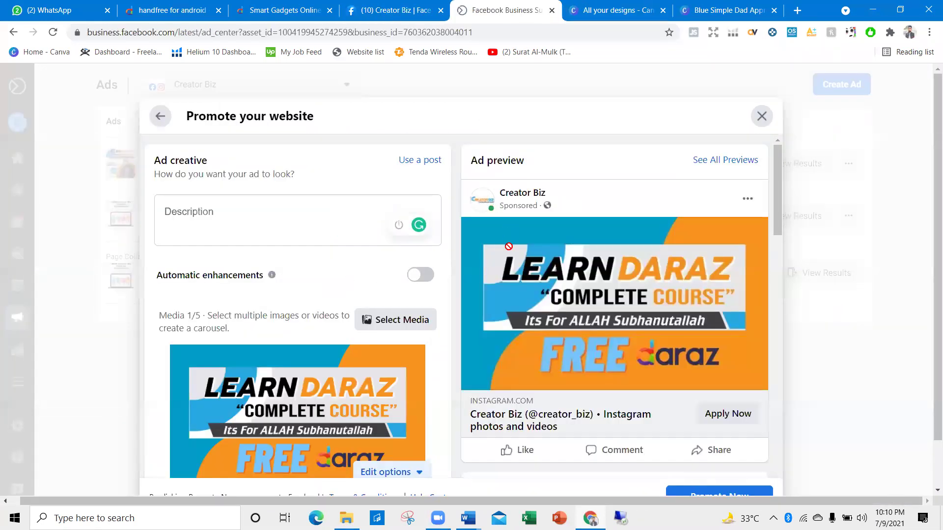
pyautogui.click(431, 162)
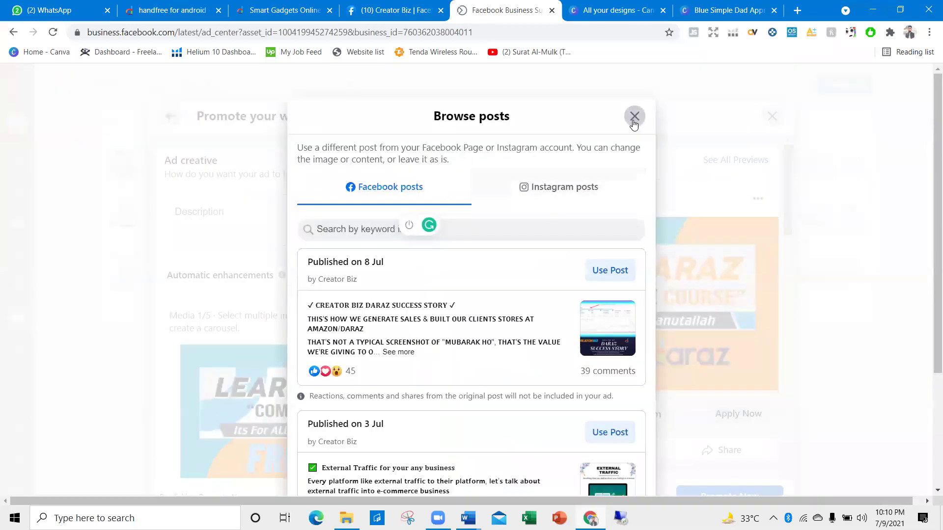
pyautogui.click(633, 116)
pyautogui.moveTo(218, 164); pyautogui.dragTo(149, 148)
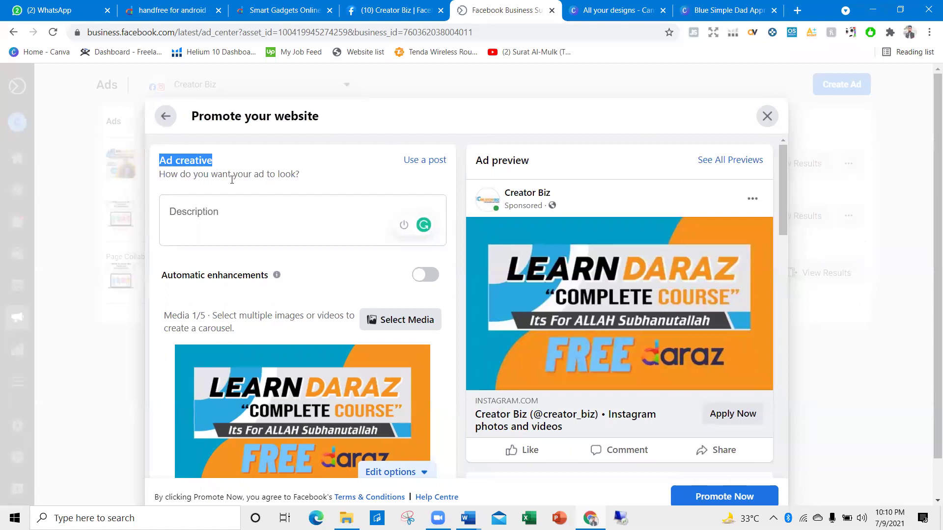
# Step: Look over the website ad draft's empty description and headline, its media, button label, website URL and special ad category
pyautogui.click(242, 211)
pyautogui.scroll(-5, 249, 288)
pyautogui.scroll(-8, 245, 294)
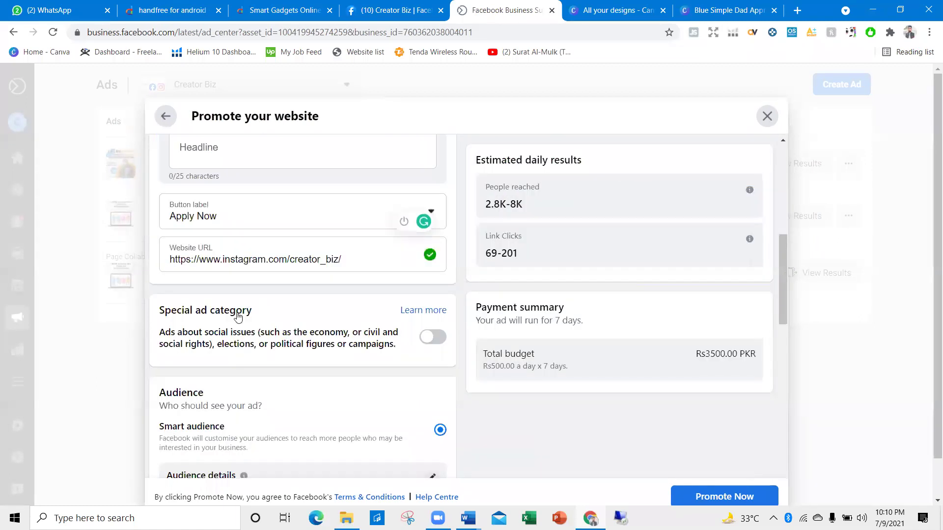
pyautogui.scroll(4, 229, 202)
pyautogui.scroll(1, 229, 199)
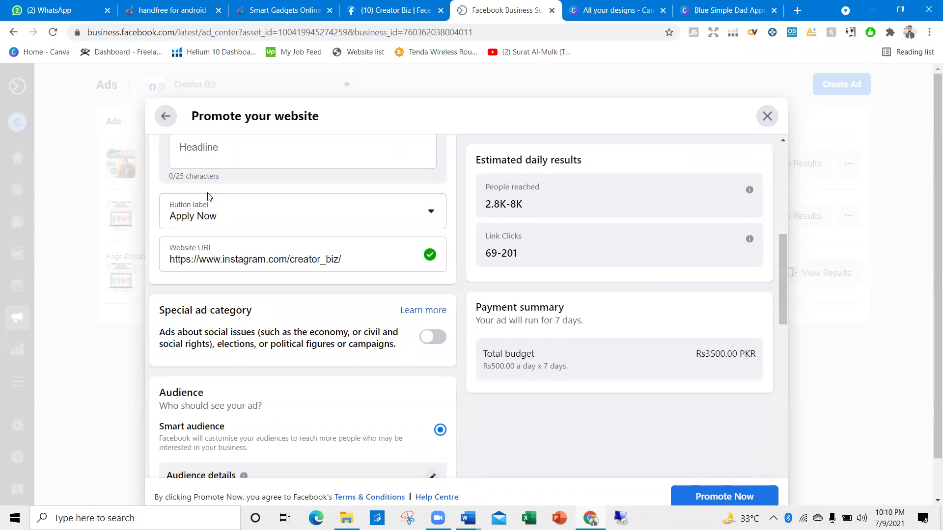
pyautogui.scroll(1, 205, 212)
pyautogui.scroll(2, 211, 236)
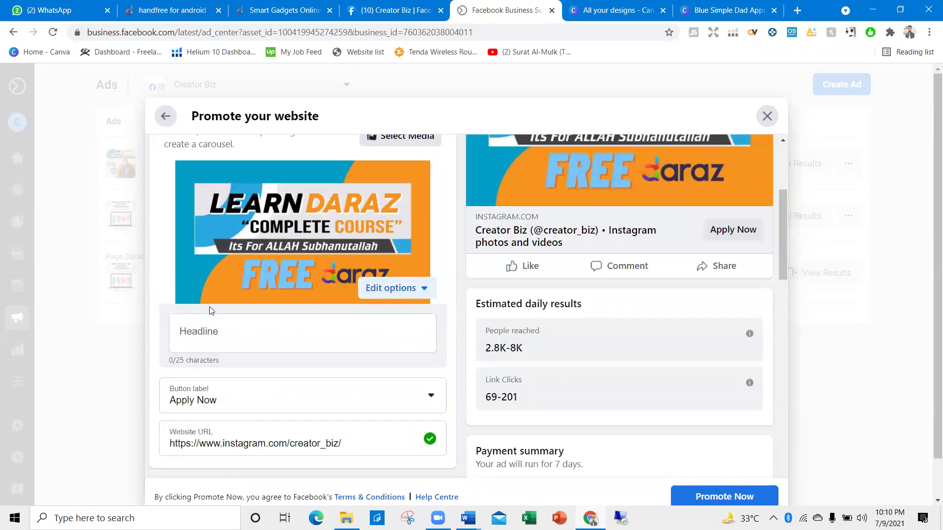
pyautogui.click(229, 330)
pyautogui.scroll(2, 228, 332)
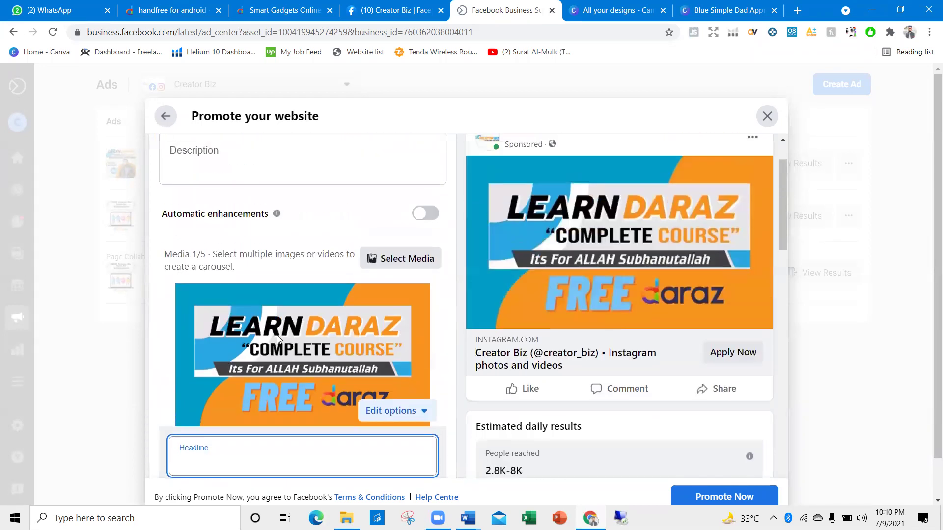
pyautogui.scroll(1, 282, 251)
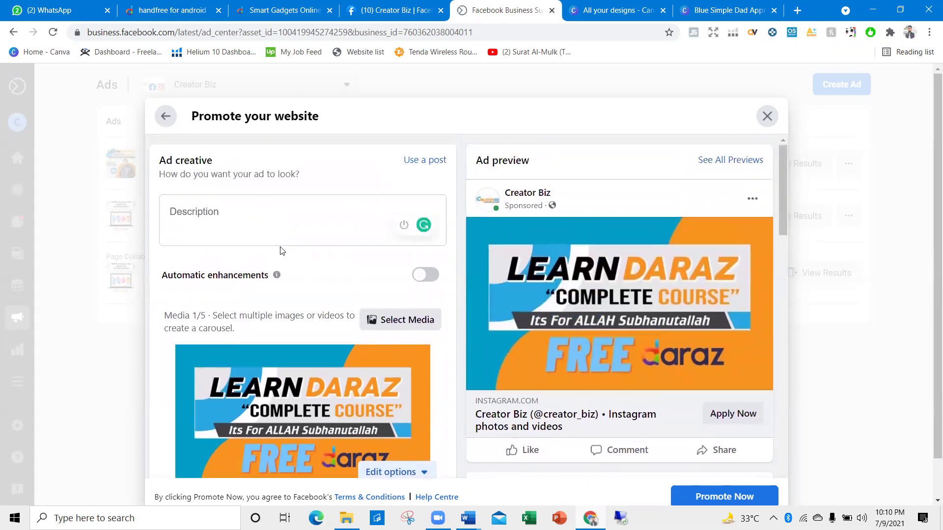
# Step: Use the 8 Jul Facebook post "CREATOR BIZ DARAZ SUCCESS STORY" as the ad creative and check its text and image
pyautogui.click(424, 160)
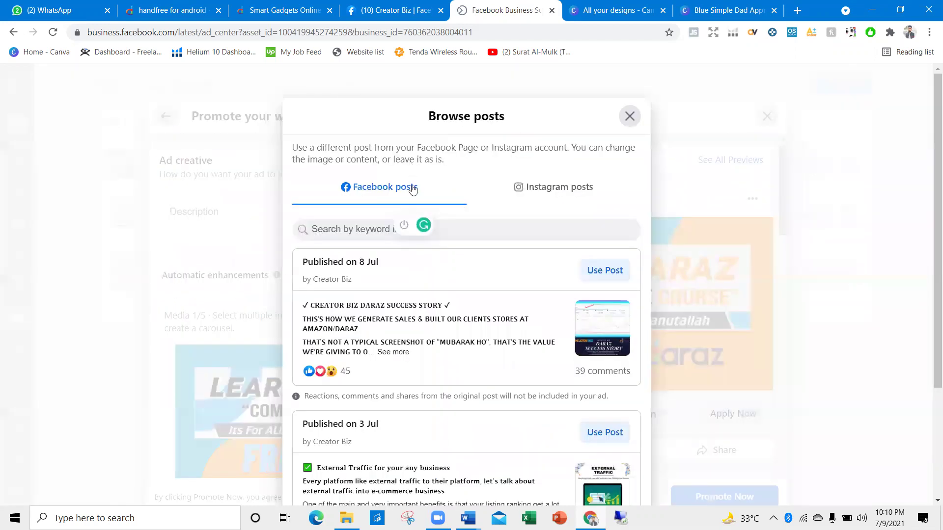
pyautogui.click(587, 274)
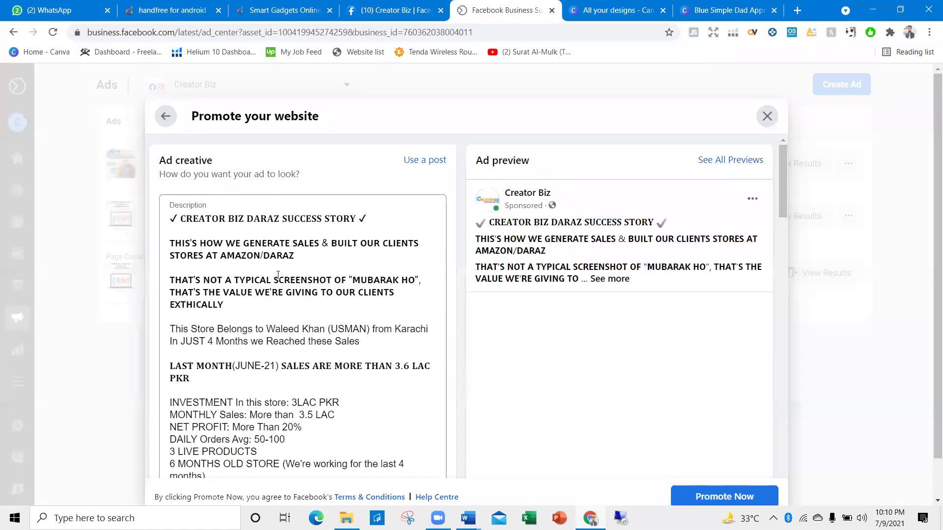
pyautogui.scroll(-10, 302, 223)
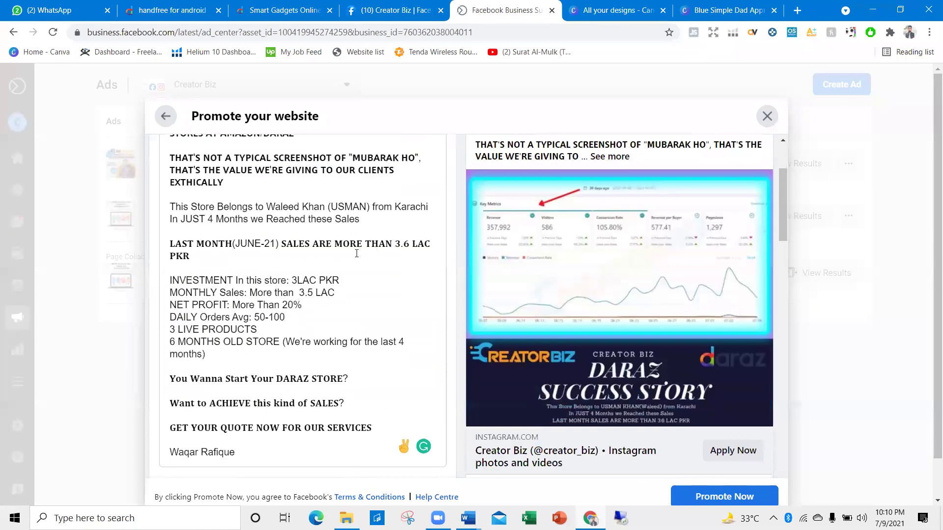
pyautogui.scroll(-1, 280, 351)
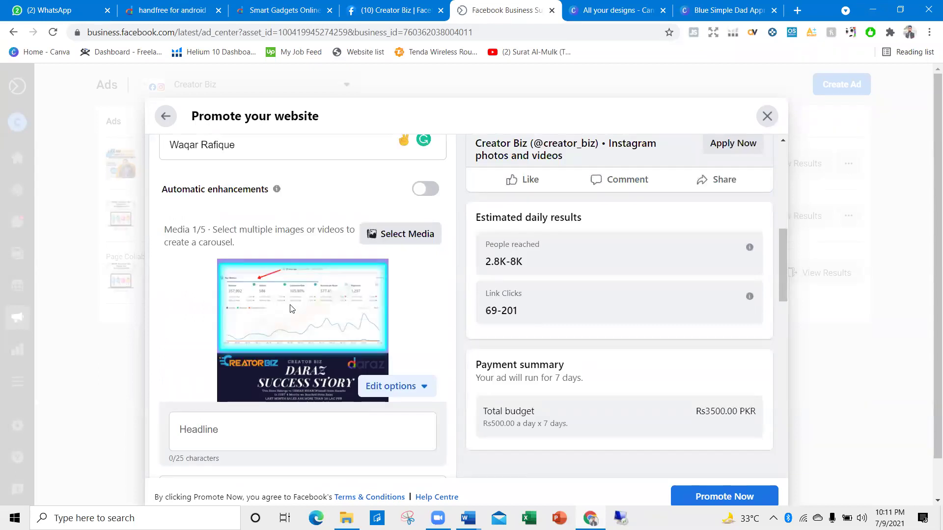
# Step: Upload the video "Blue Simple Dad Appreciation Facebook Post" from the Downloads folder to the ad's media
pyautogui.click(392, 234)
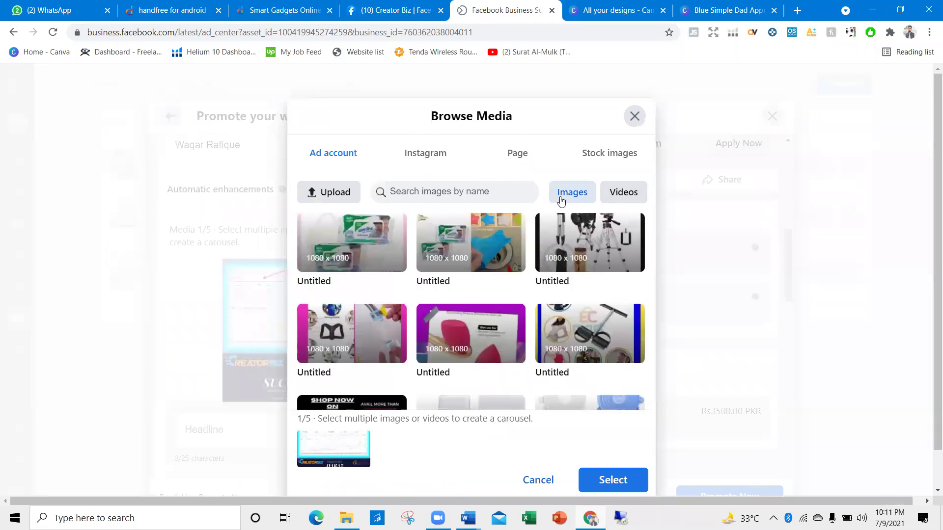
pyautogui.click(628, 193)
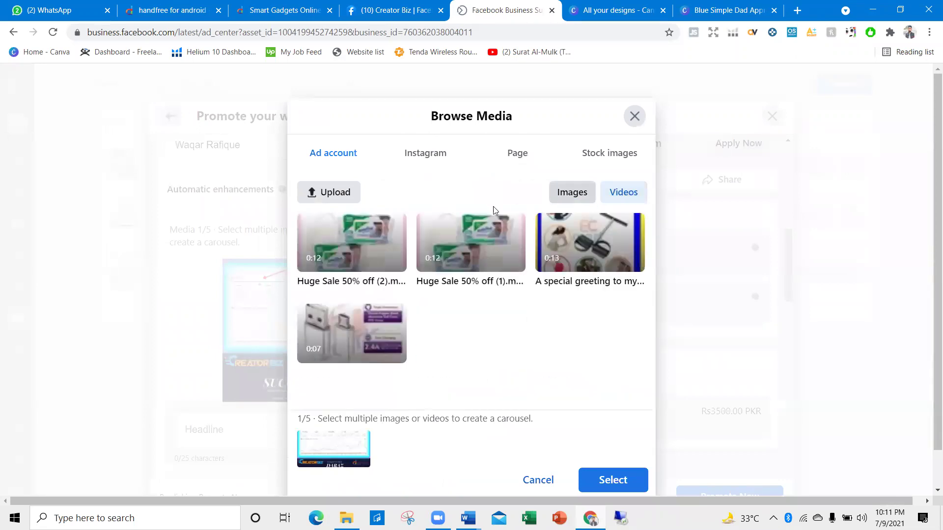
pyautogui.click(339, 196)
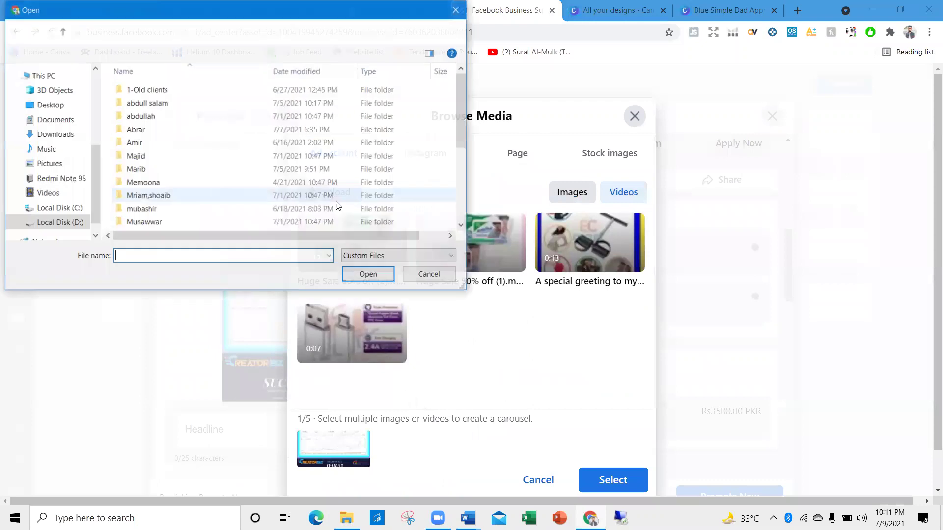
pyautogui.click(44, 140)
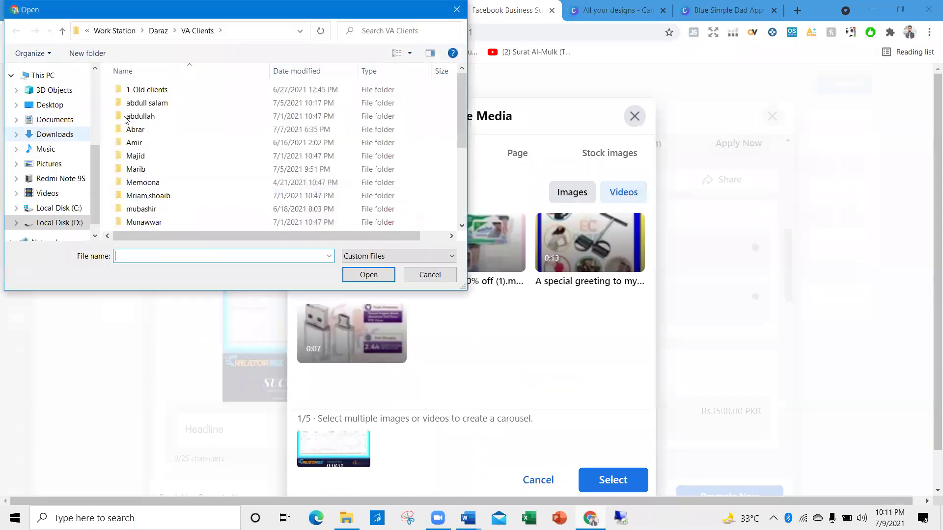
pyautogui.click(128, 120)
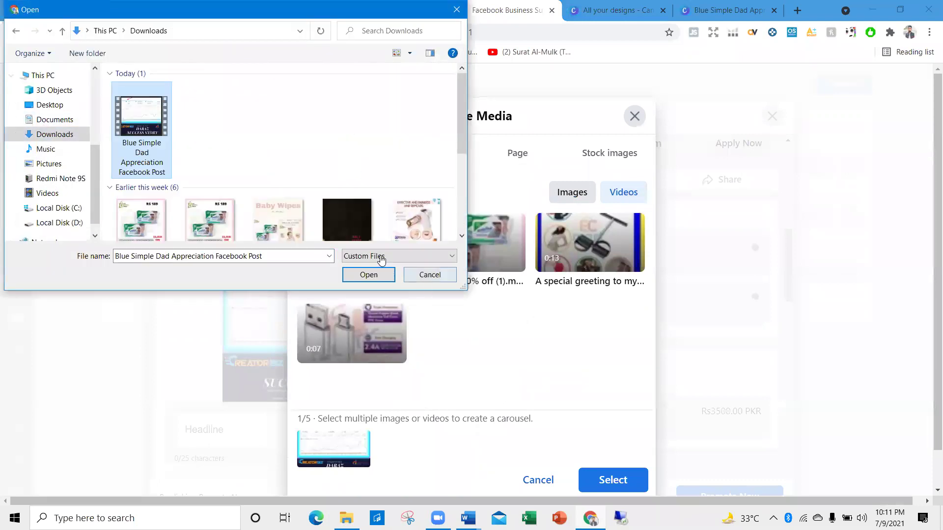
pyautogui.click(370, 274)
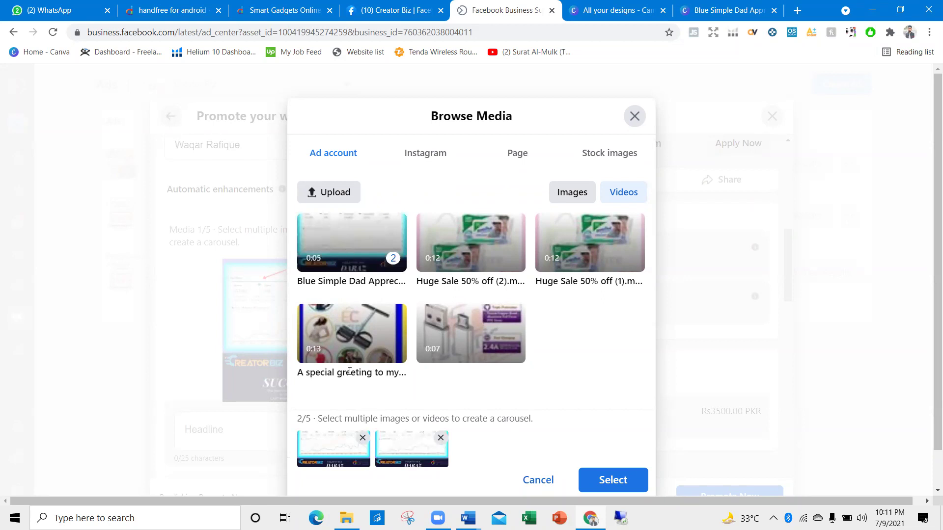
# Step: Remove the post's original image from the media selection and use only the uploaded video in the ad
pyautogui.click(350, 248)
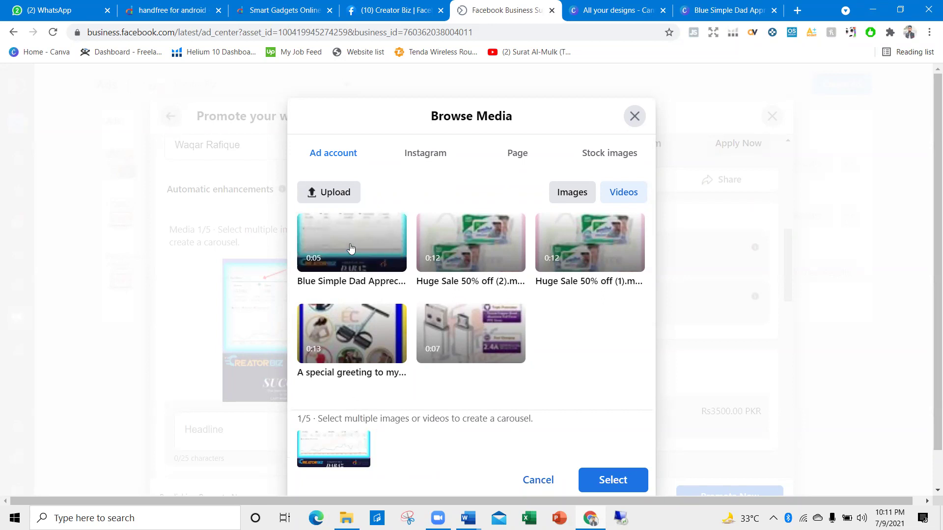
pyautogui.click(350, 248)
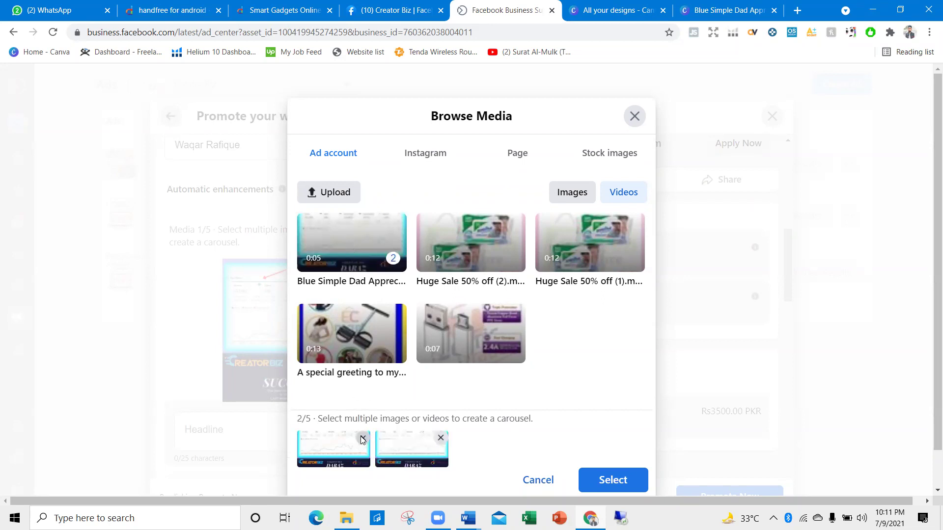
pyautogui.click(364, 440)
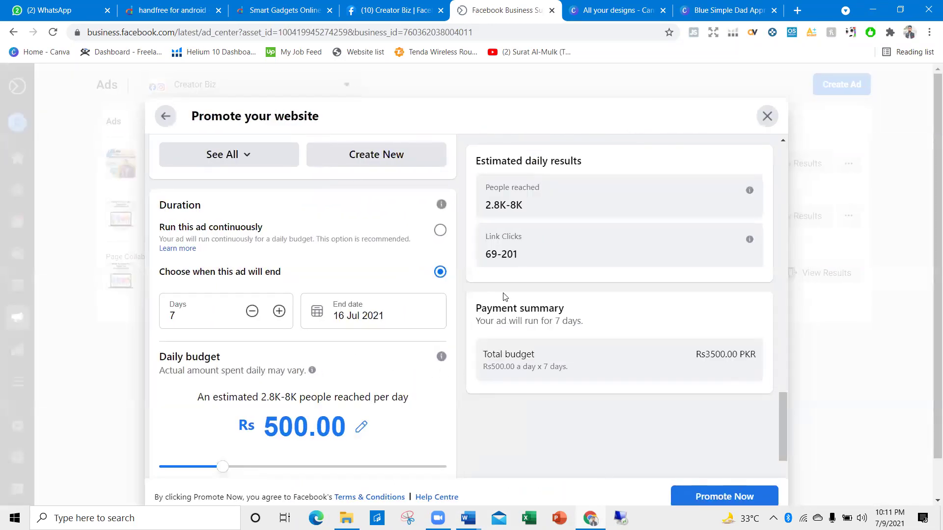
pyautogui.scroll(10, 374, 298)
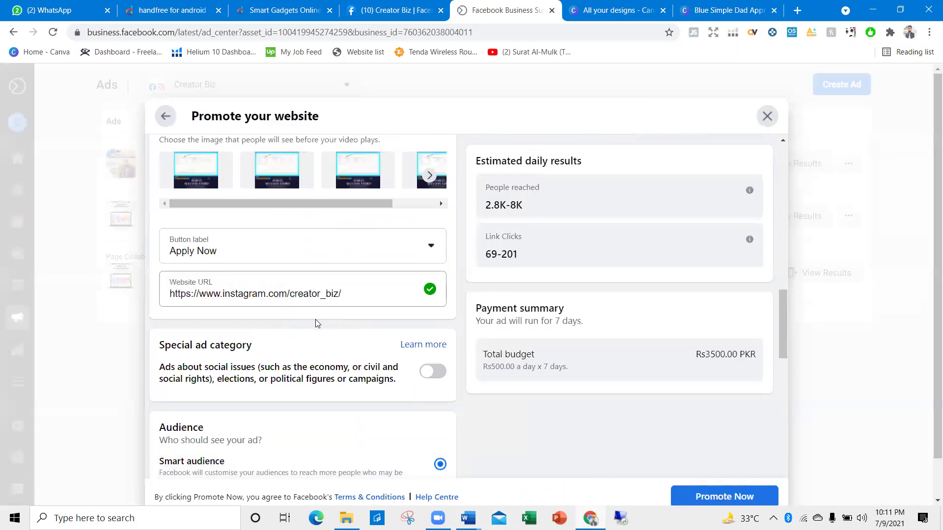
pyautogui.scroll(10, 295, 324)
pyautogui.scroll(-1, 266, 360)
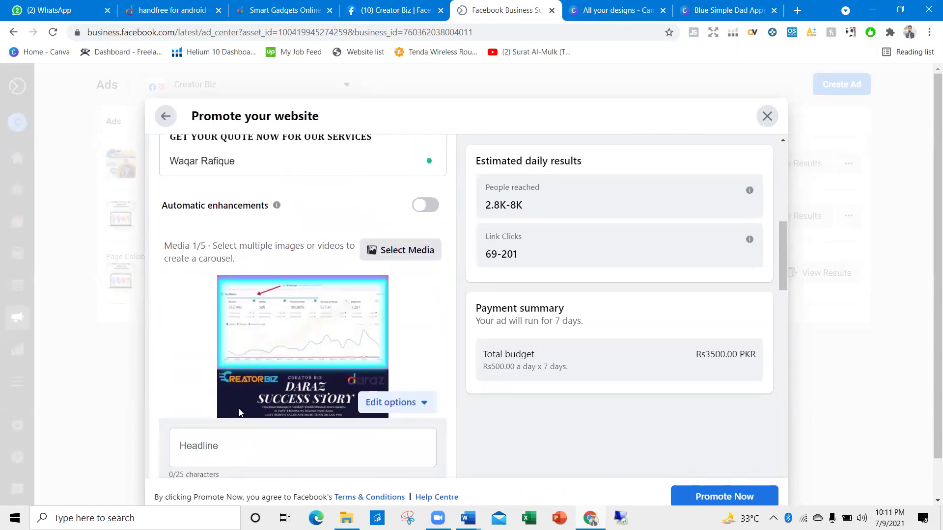
# Step: Review the ad's description and set the headline to "3.6 LAC SALES ON DARAZ"
pyautogui.click(236, 441)
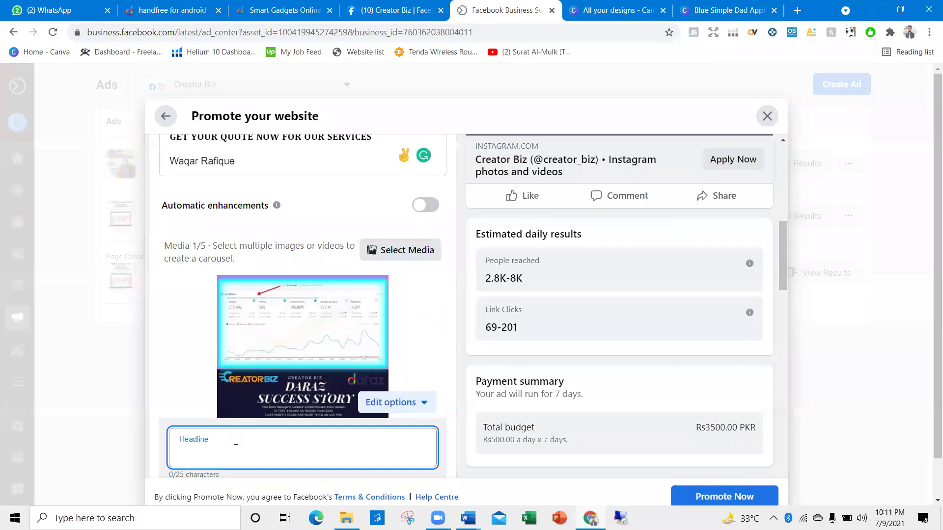
pyautogui.scroll(3, 229, 246)
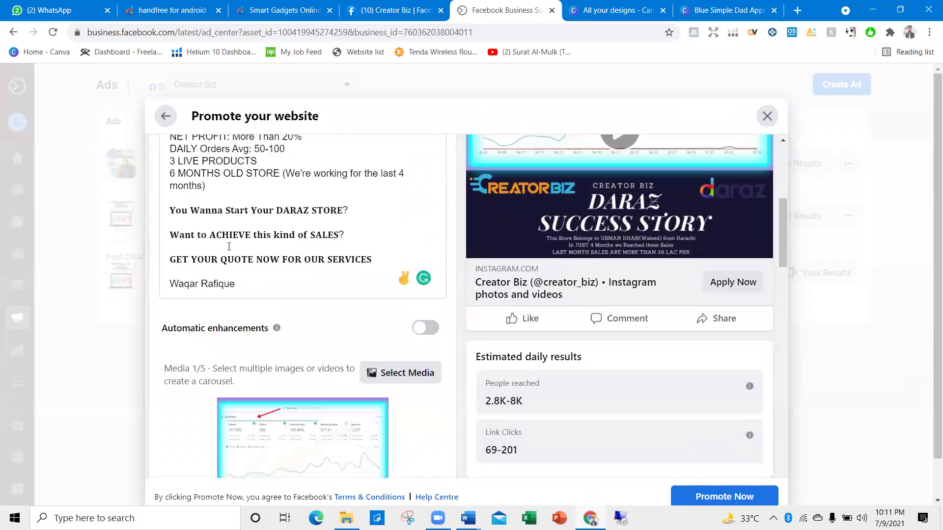
pyautogui.scroll(5, 230, 242)
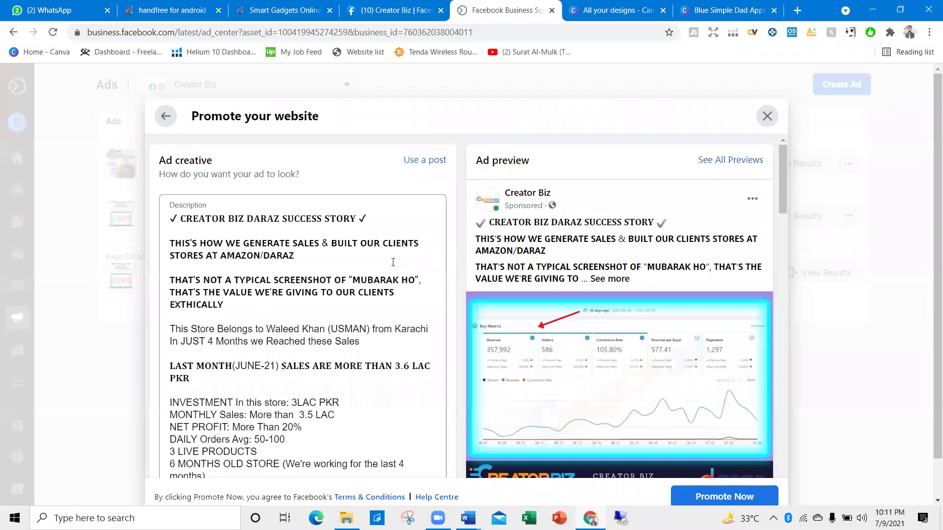
pyautogui.scroll(-6, 350, 261)
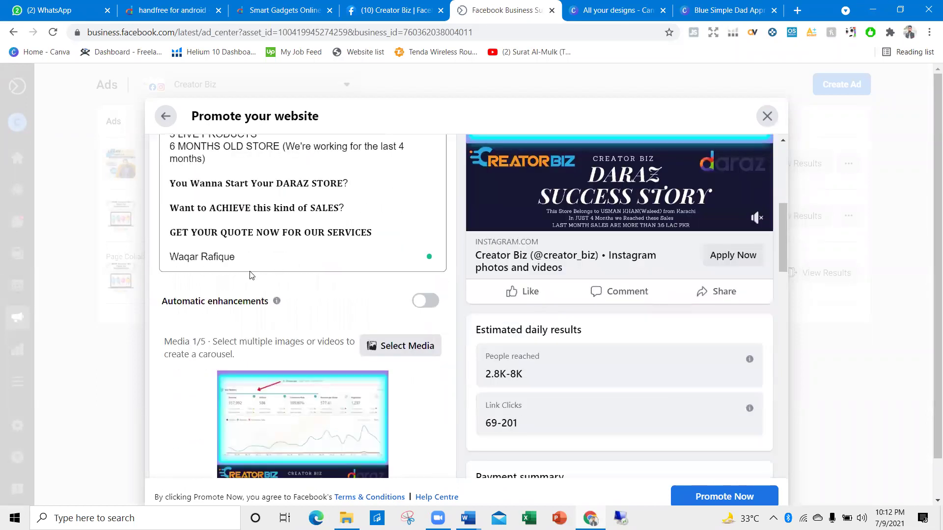
pyautogui.scroll(-4, 222, 304)
pyautogui.click(217, 314)
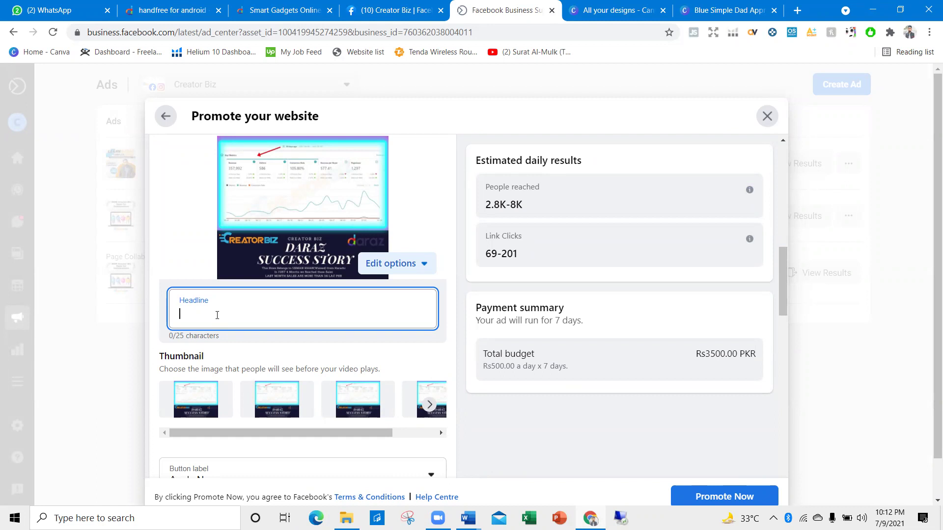
pyautogui.write('3.6 LAC S')
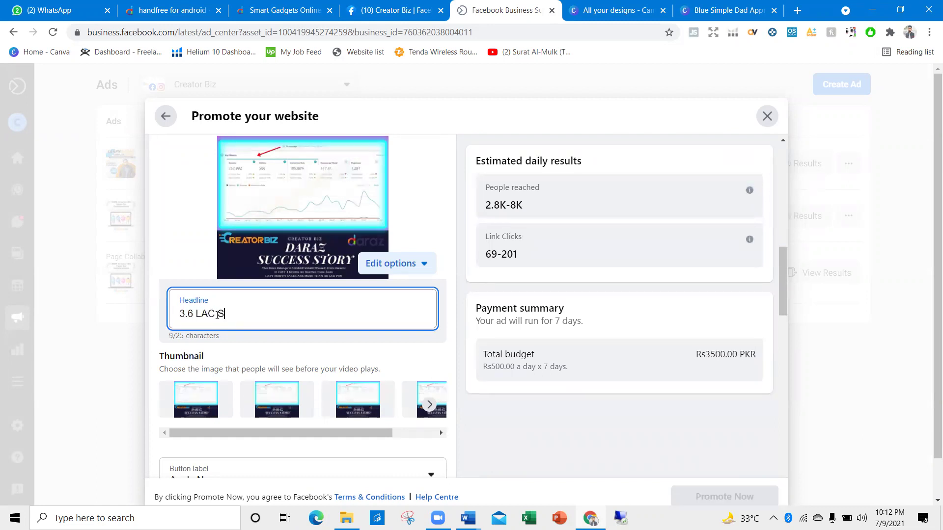
pyautogui.write('ALES ')
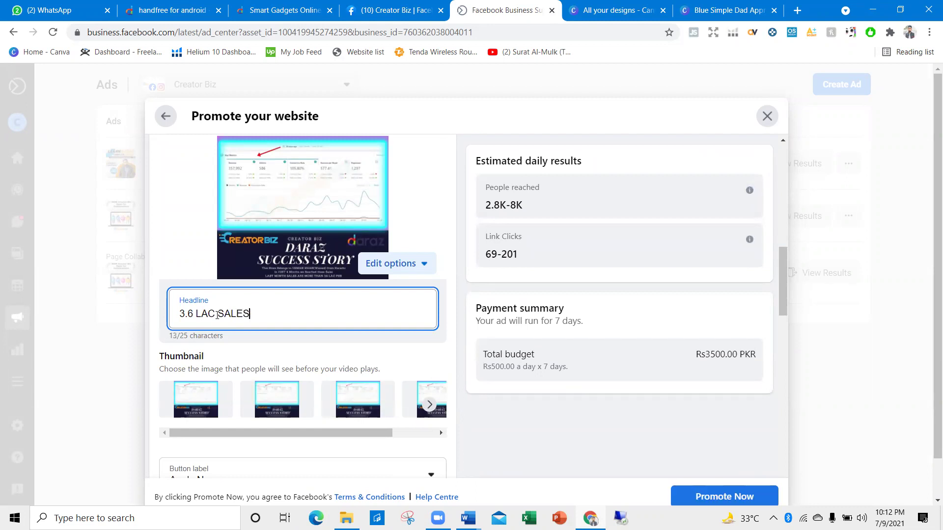
pyautogui.write('ON DARAZ')
# Step: Highlight the headline's 25-character limit and place the cursor at the end of the headline text
pyautogui.moveTo(188, 337); pyautogui.dragTo(178, 337)
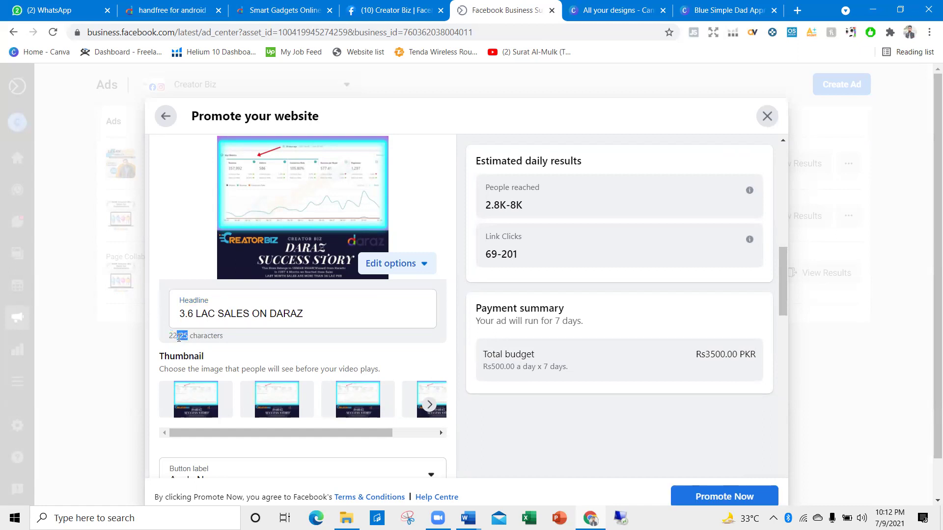
pyautogui.click(193, 315)
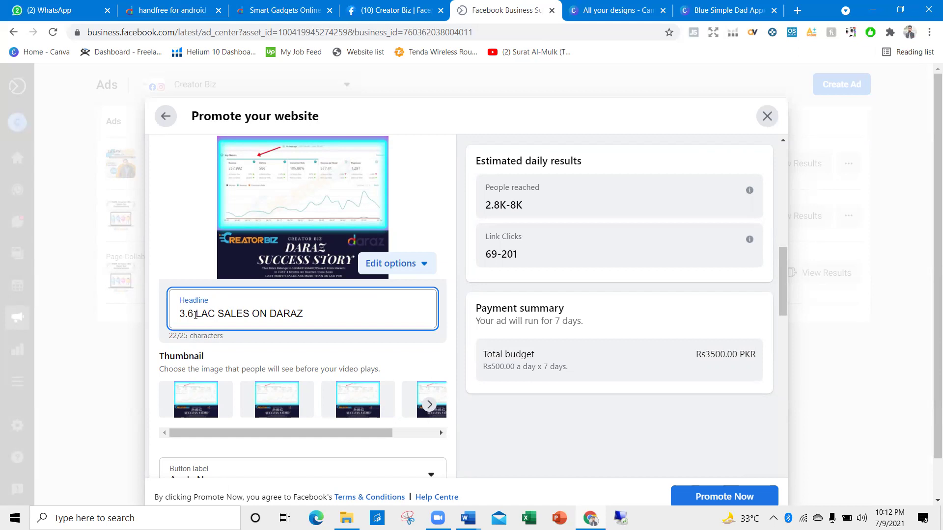
pyautogui.press('Right')
pyautogui.press('Right')
pyautogui.press('Right')
pyautogui.press('Right')
pyautogui.press('Right')
pyautogui.press('Right')
pyautogui.press('Right')
pyautogui.press('Right')
pyautogui.press('Right')
pyautogui.press('Right')
pyautogui.press('Right')
pyautogui.press('Right')
pyautogui.press('Right')
pyautogui.press('Right')
pyautogui.press('Right')
pyautogui.press('Right')
pyautogui.press('Right')
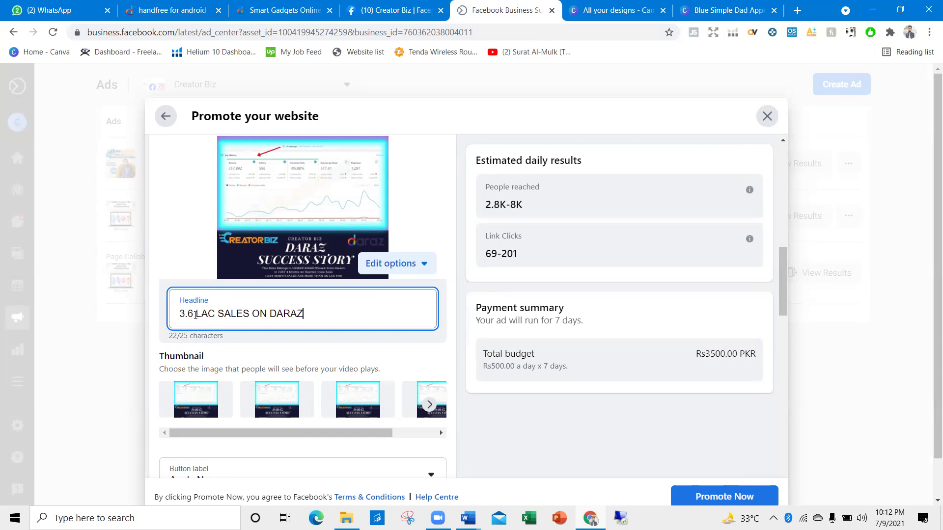
# Step: Change the ad's button label to "Shop Now"
pyautogui.scroll(-3, 195, 315)
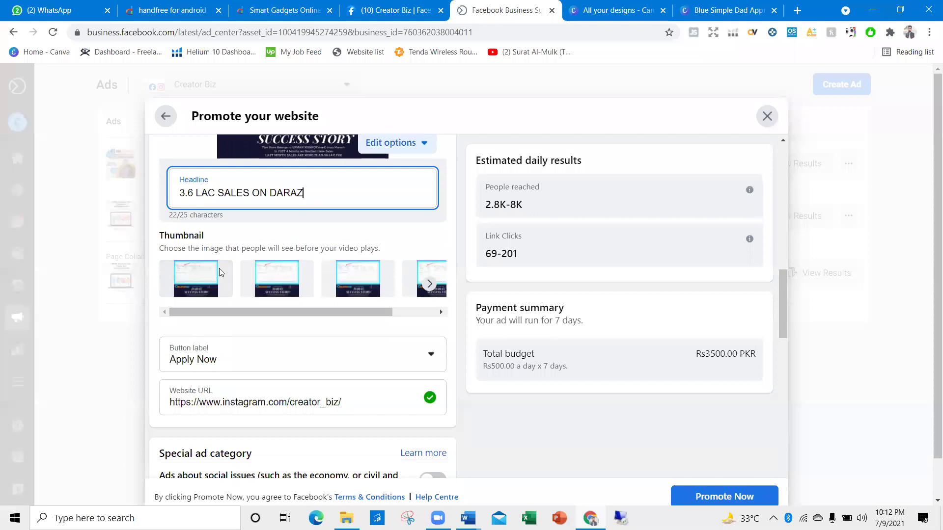
pyautogui.scroll(-2, 219, 272)
pyautogui.click(231, 299)
pyautogui.scroll(-1, 211, 351)
pyautogui.scroll(2, 209, 354)
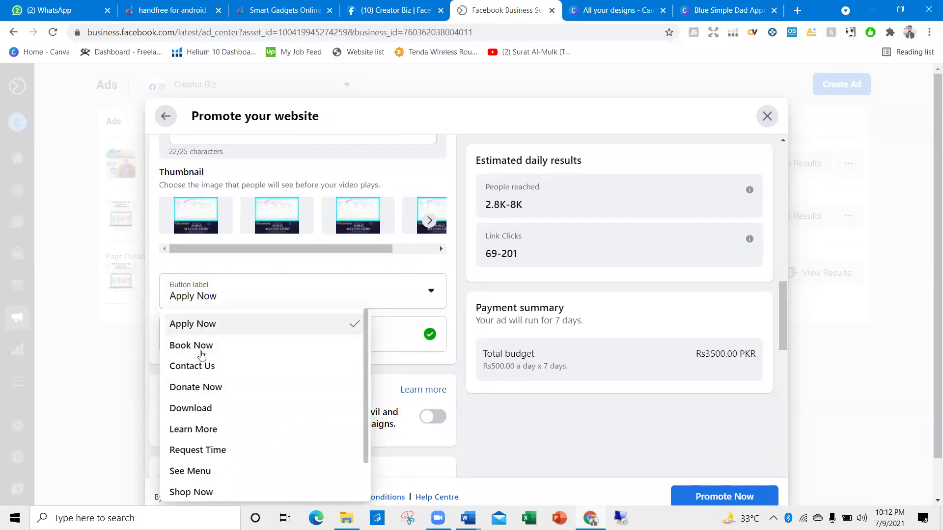
pyautogui.scroll(-2, 203, 365)
pyautogui.click(198, 445)
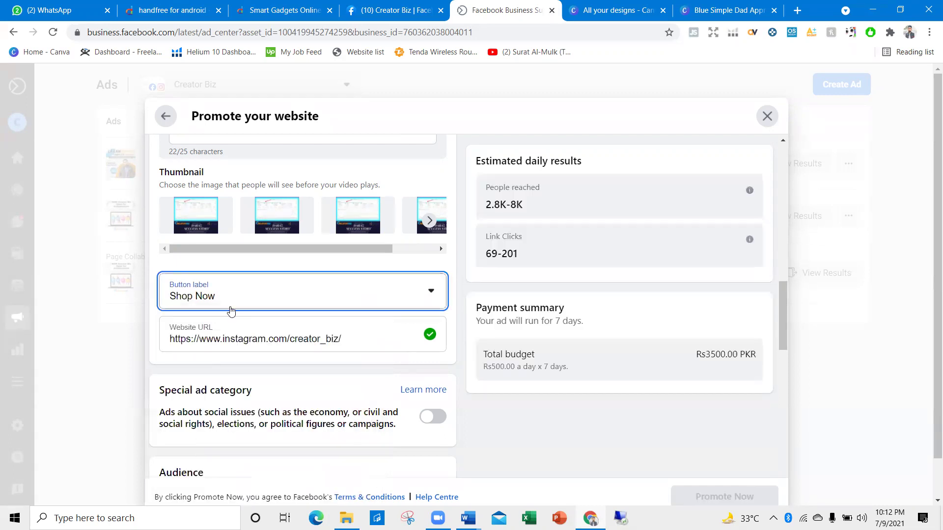
# Step: Examine the special ad category description and the audience options, including the Smart audience details
pyautogui.scroll(1, 290, 320)
pyautogui.scroll(-2, 267, 343)
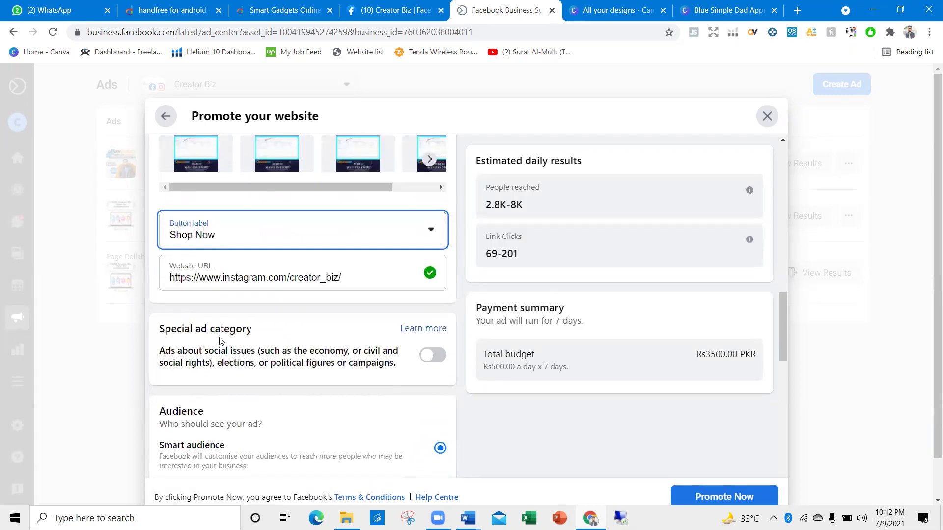
pyautogui.scroll(-4, 220, 340)
pyautogui.moveTo(160, 292); pyautogui.dragTo(293, 302)
pyautogui.click(292, 301)
pyautogui.scroll(-4, 290, 295)
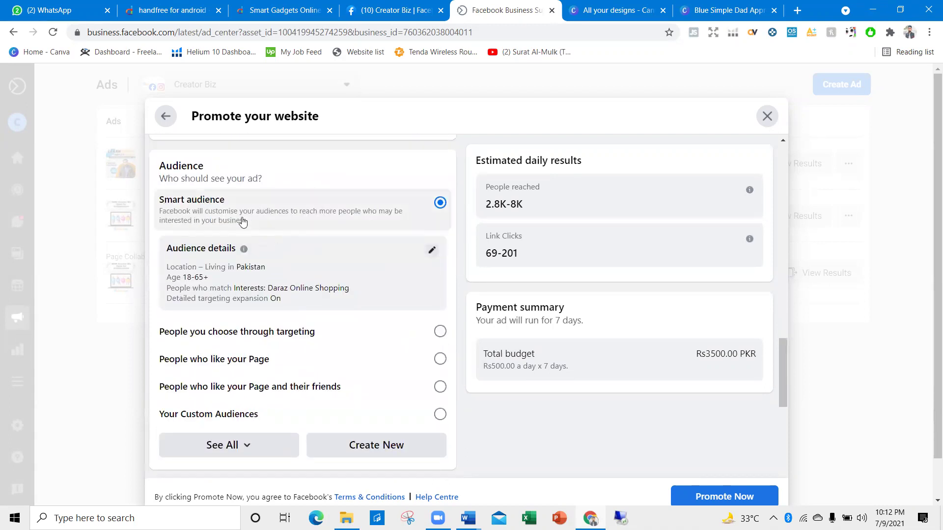
# Step: Create a new audience for the ad and name it "CREATOR BIZ - ADS SET"
pyautogui.click(218, 216)
pyautogui.scroll(-1, 325, 211)
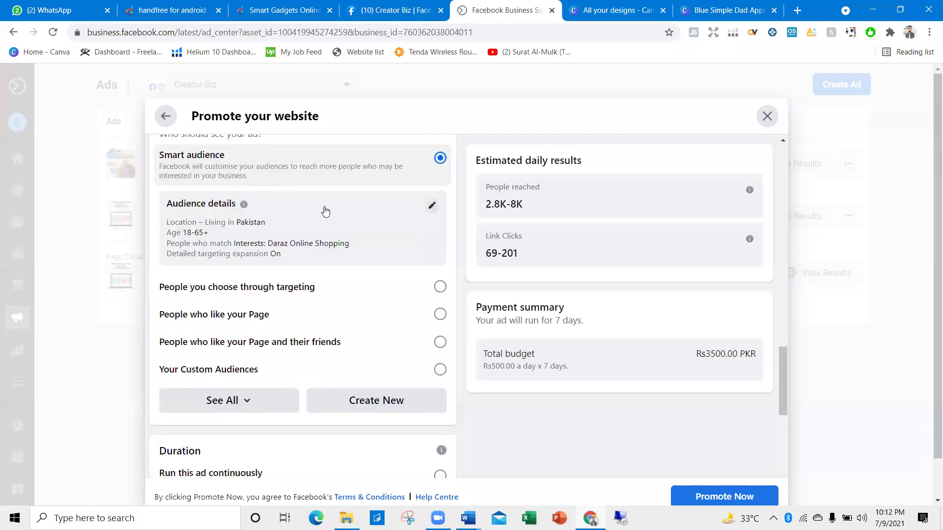
pyautogui.scroll(-2, 325, 211)
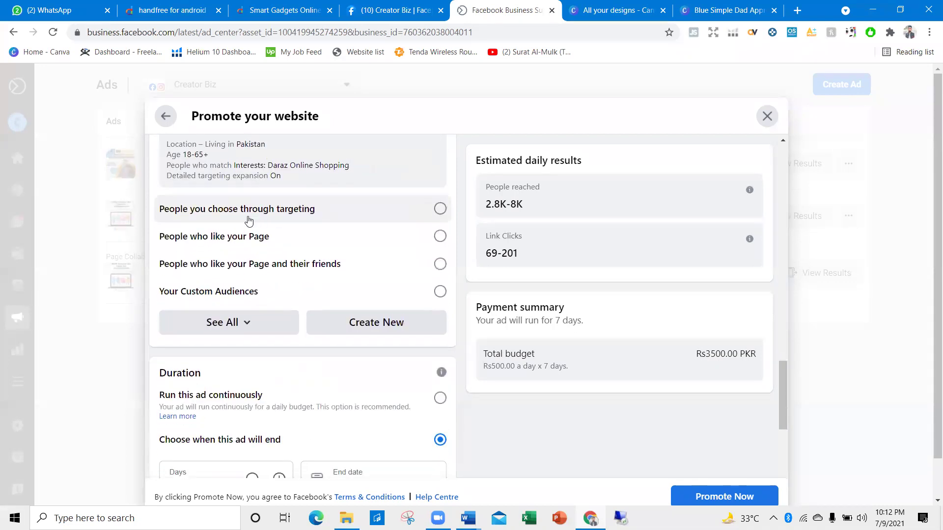
pyautogui.click(357, 328)
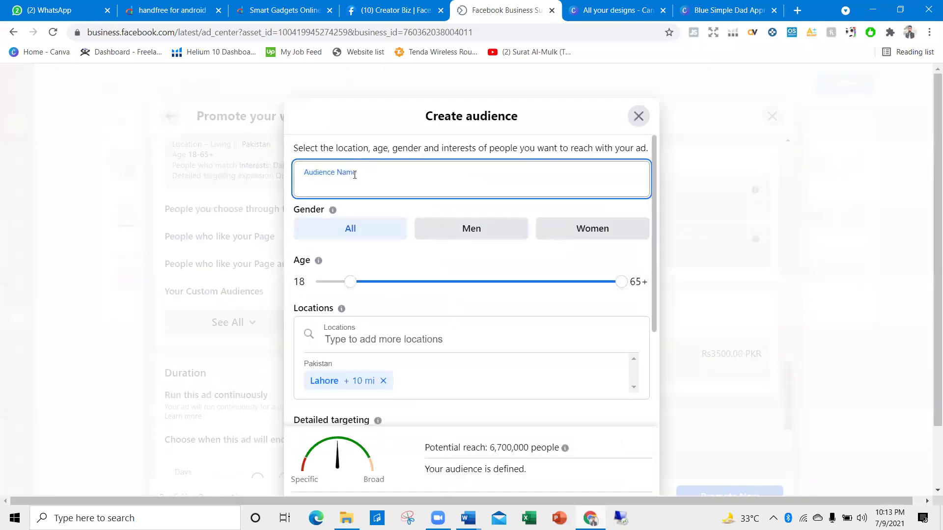
pyautogui.write('CREATOR BIZ - ADS SE')
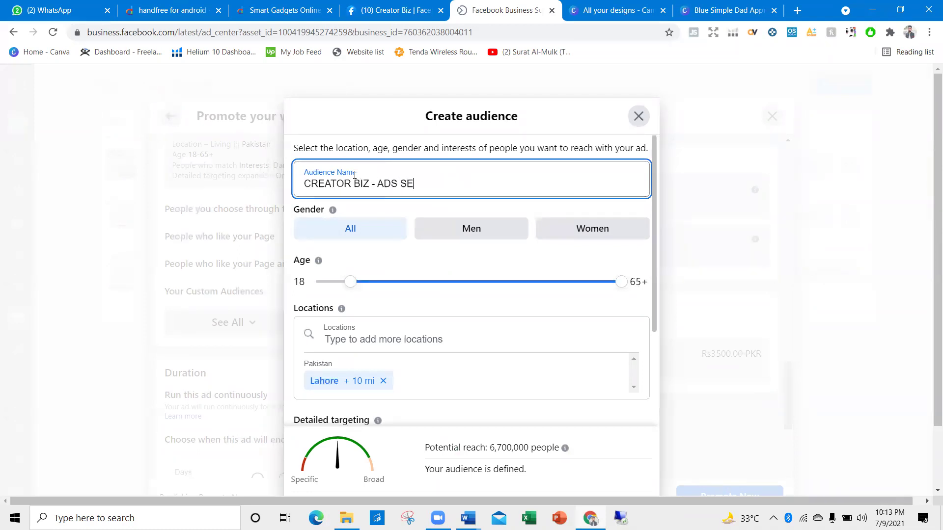
pyautogui.write('T')
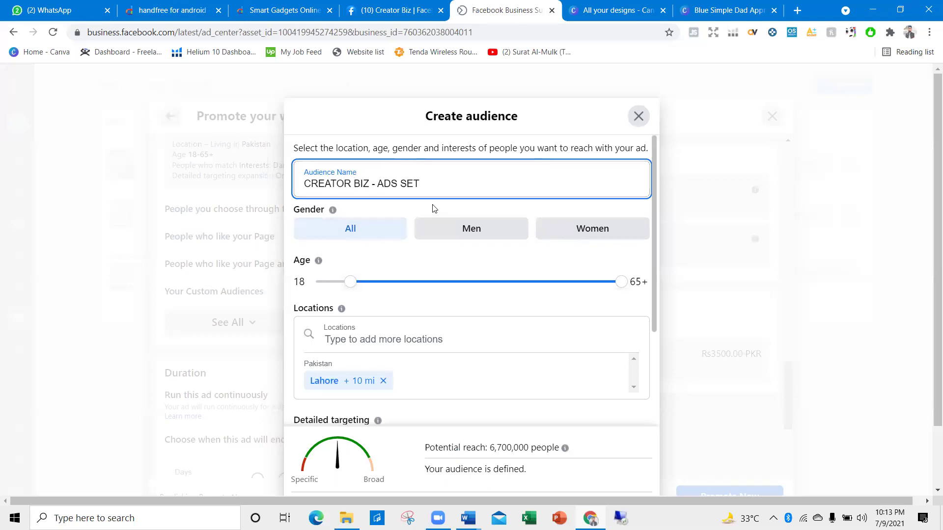
# Step: Set the new audience's age range to 15–55
pyautogui.scroll(-1, 320, 250)
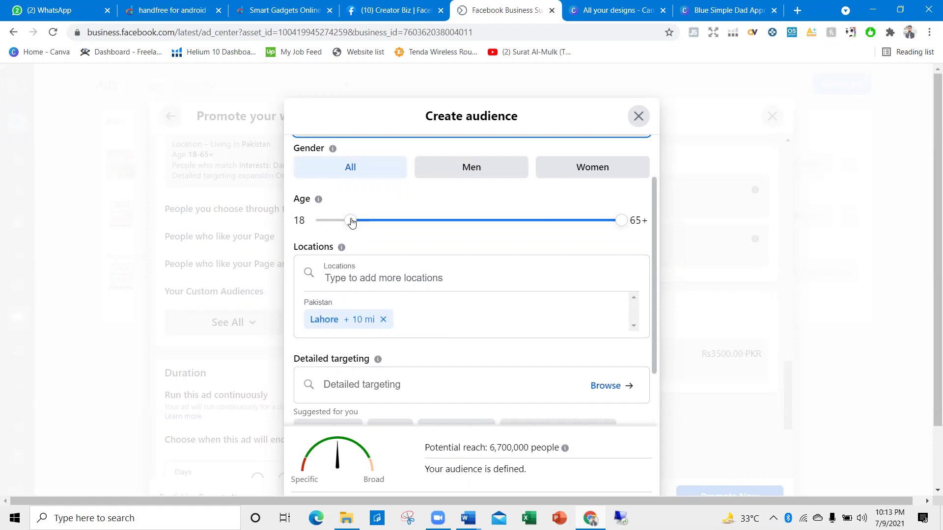
pyautogui.moveTo(352, 222); pyautogui.dragTo(330, 224)
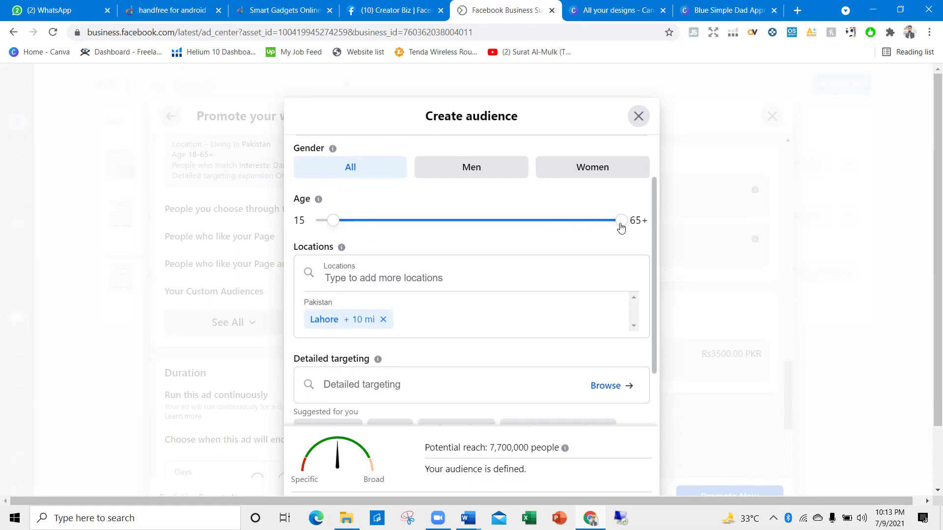
pyautogui.moveTo(622, 226); pyautogui.dragTo(598, 226)
pyautogui.moveTo(597, 226); pyautogui.dragTo(566, 226)
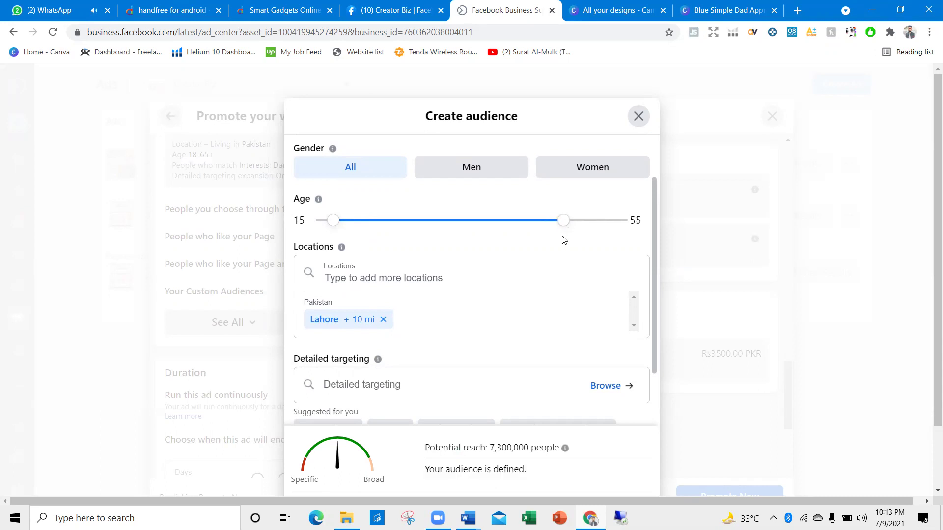
# Step: Replace the Lahore location with the country Pakistan and save the audience
pyautogui.scroll(-2, 480, 244)
pyautogui.click(384, 259)
pyautogui.scroll(-3, 349, 247)
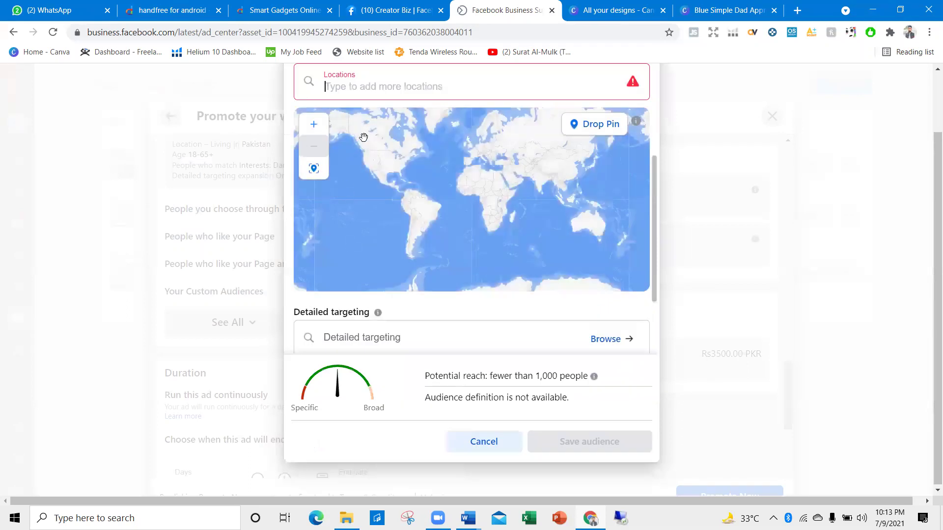
pyautogui.write('PA')
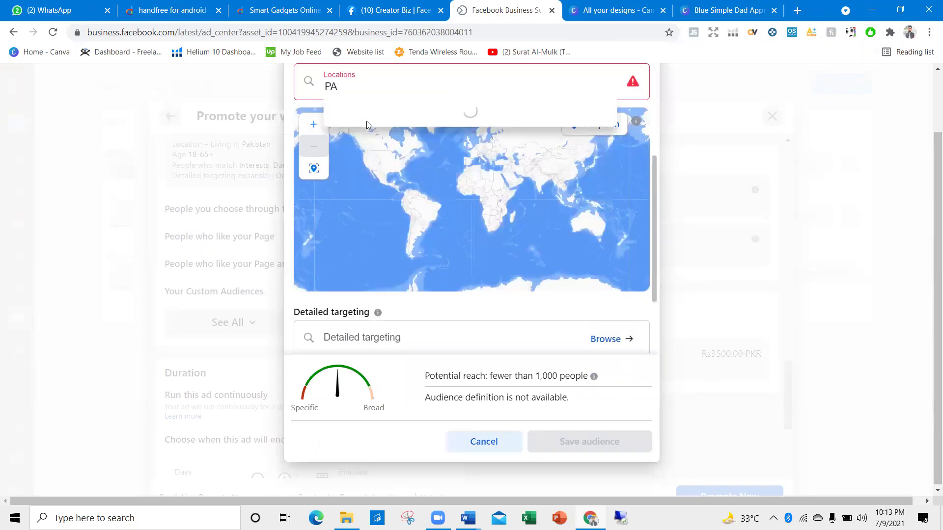
pyautogui.write('KISTAN')
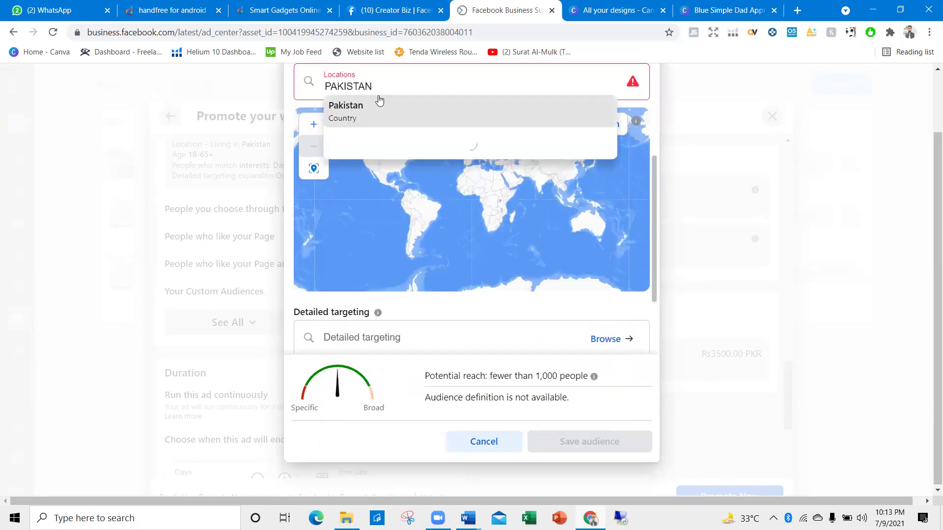
pyautogui.click(379, 101)
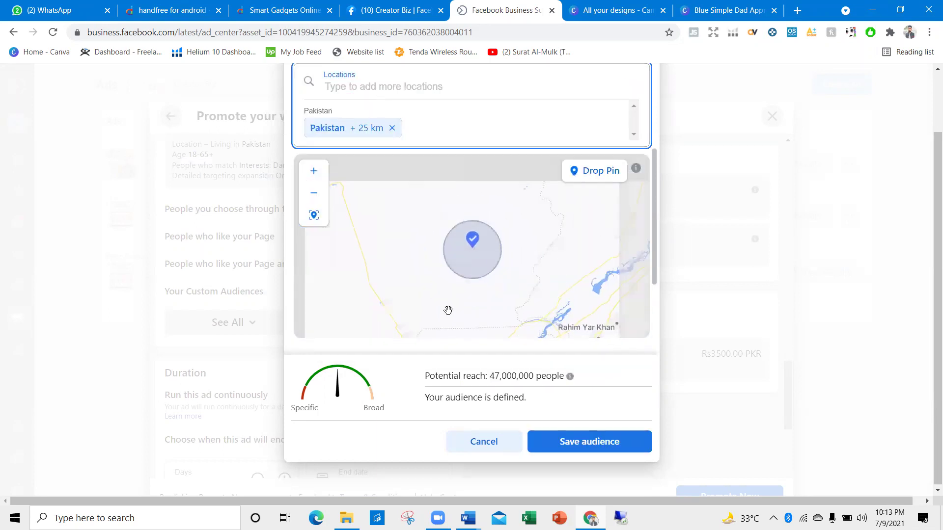
pyautogui.click(593, 447)
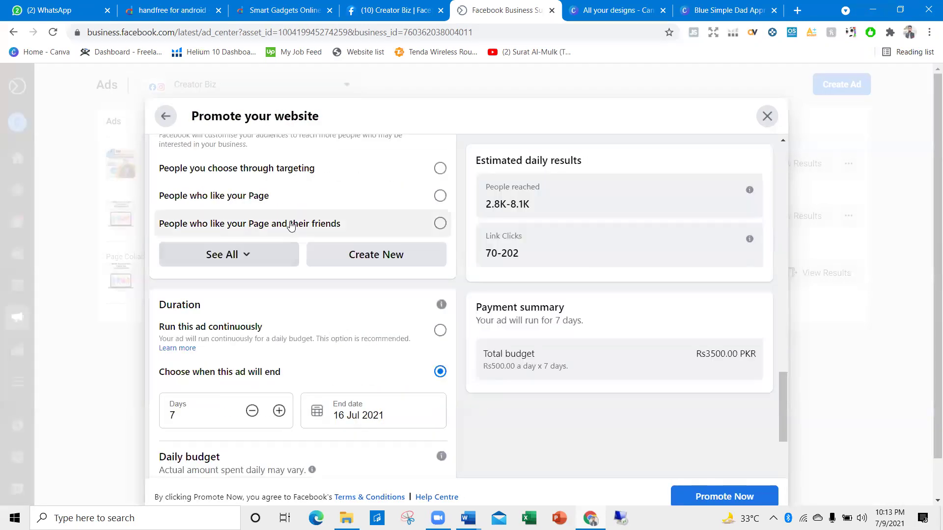
# Step: Review the saved CREATOR BIZ - ADS SET audience and open it for editing
pyautogui.scroll(3, 270, 264)
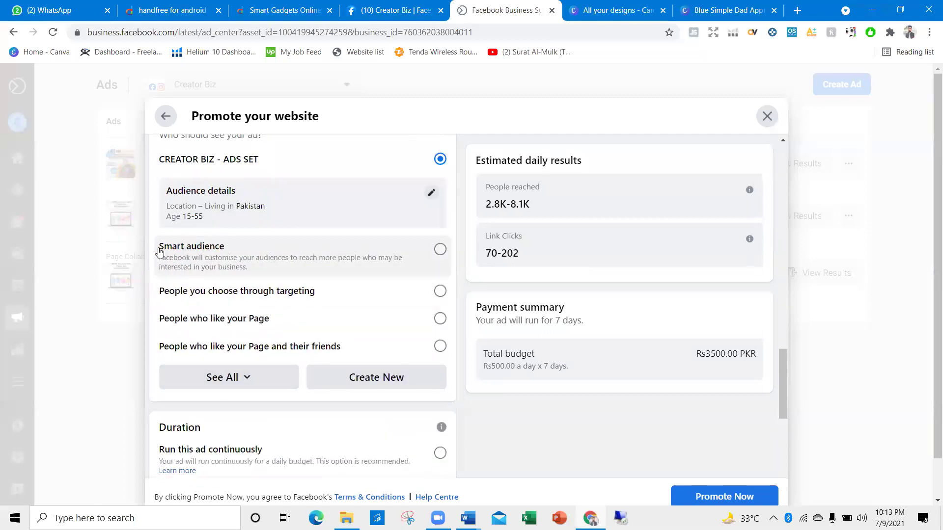
pyautogui.scroll(3, 195, 214)
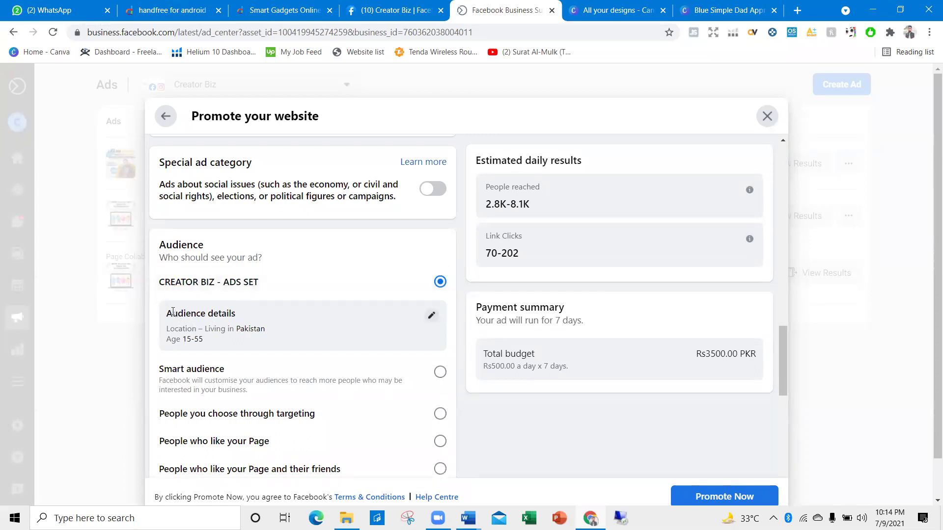
pyautogui.click(431, 317)
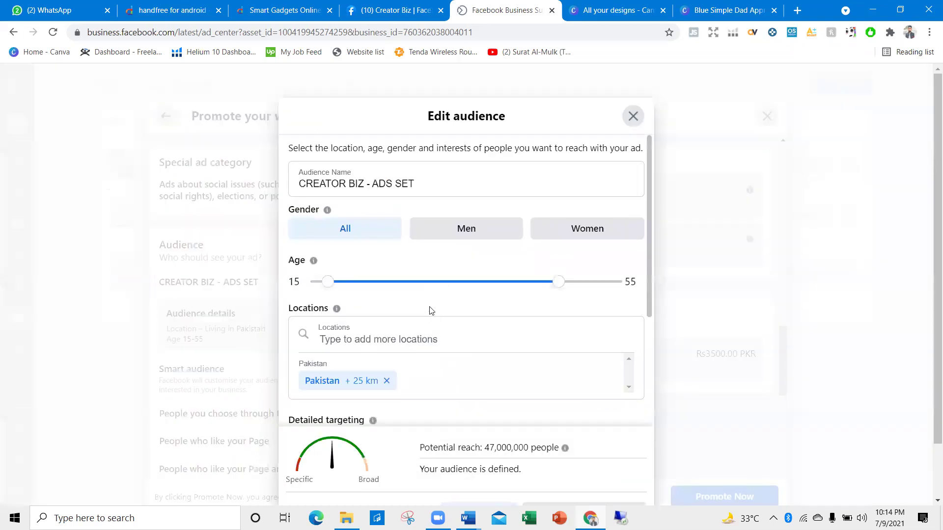
pyautogui.scroll(-3, 423, 292)
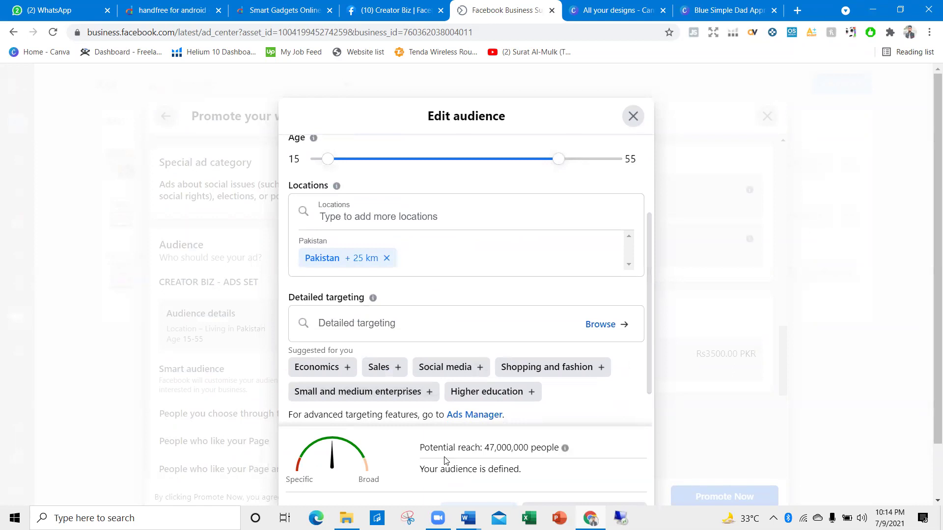
# Step: Examine the audience's potential reach by highlighting the estimated number of people
pyautogui.moveTo(432, 447); pyautogui.dragTo(515, 462)
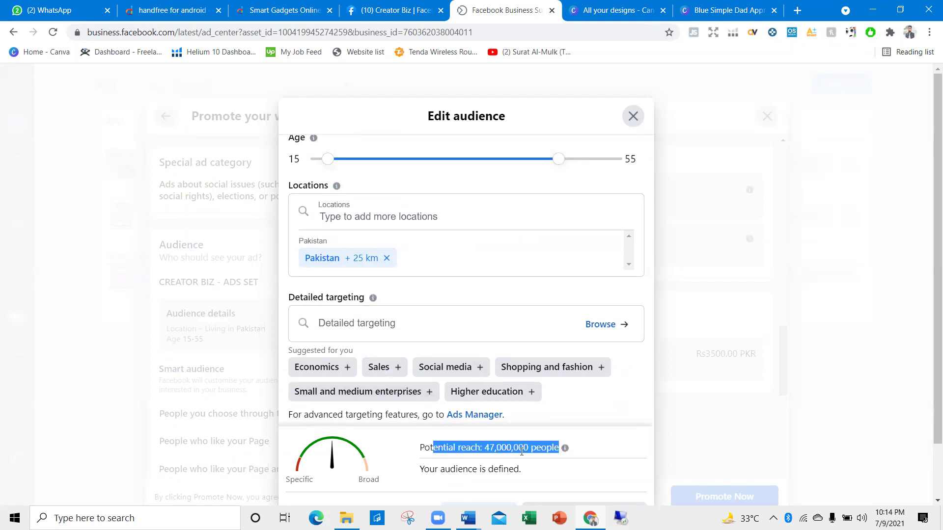
pyautogui.click(516, 450)
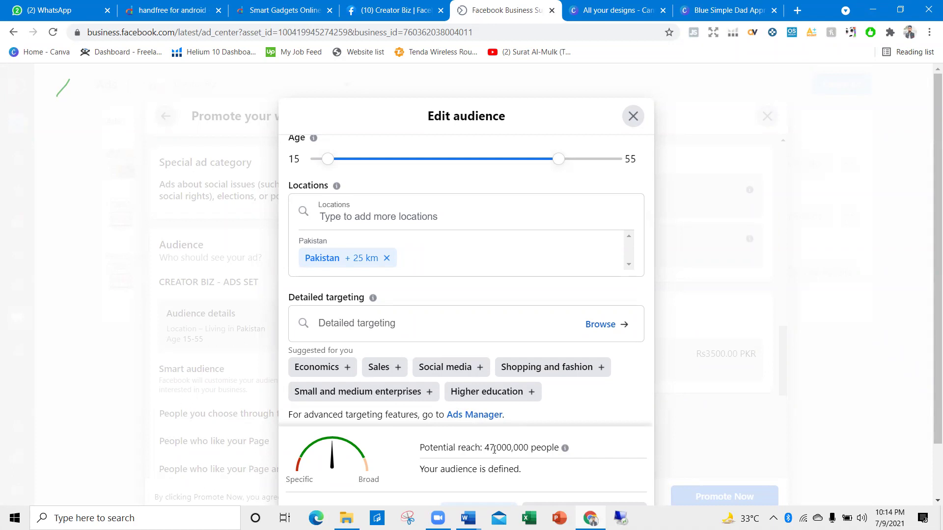
pyautogui.moveTo(486, 447); pyautogui.dragTo(528, 452)
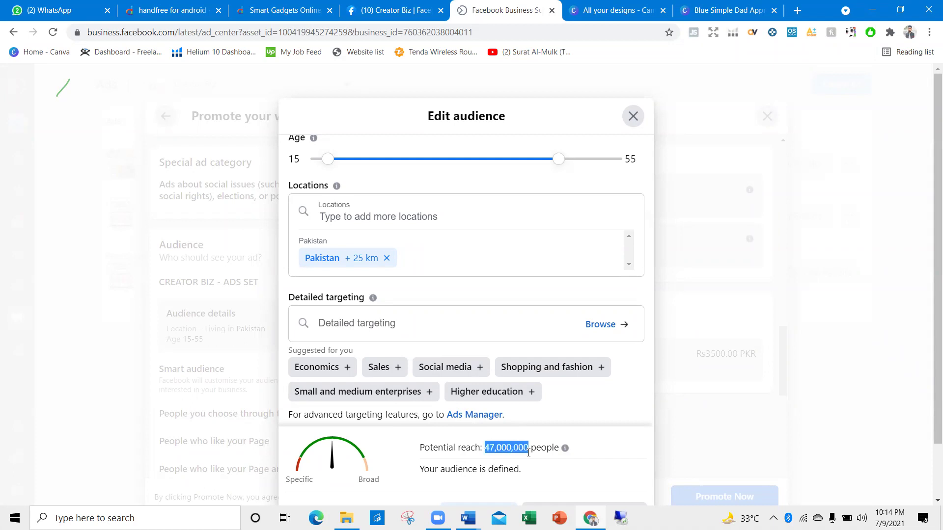
pyautogui.click(523, 456)
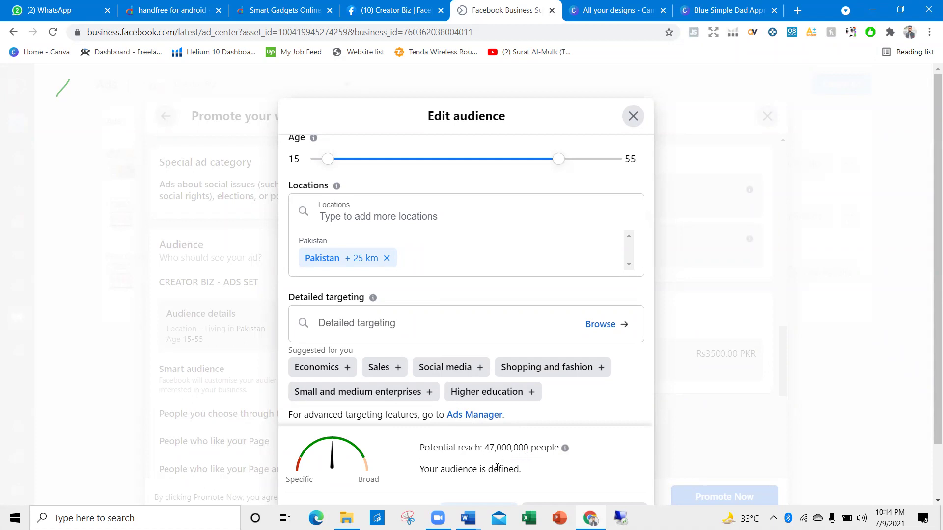
pyautogui.moveTo(485, 448); pyautogui.dragTo(531, 450)
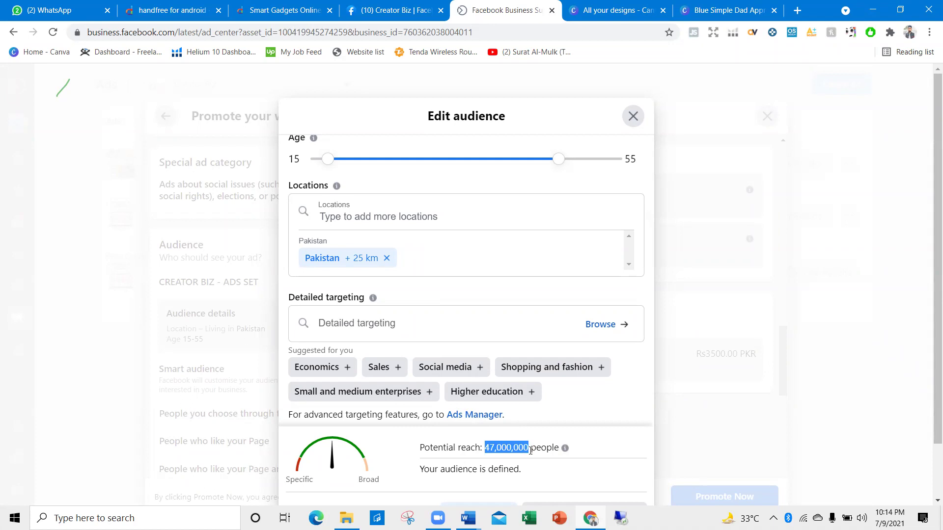
pyautogui.click(494, 446)
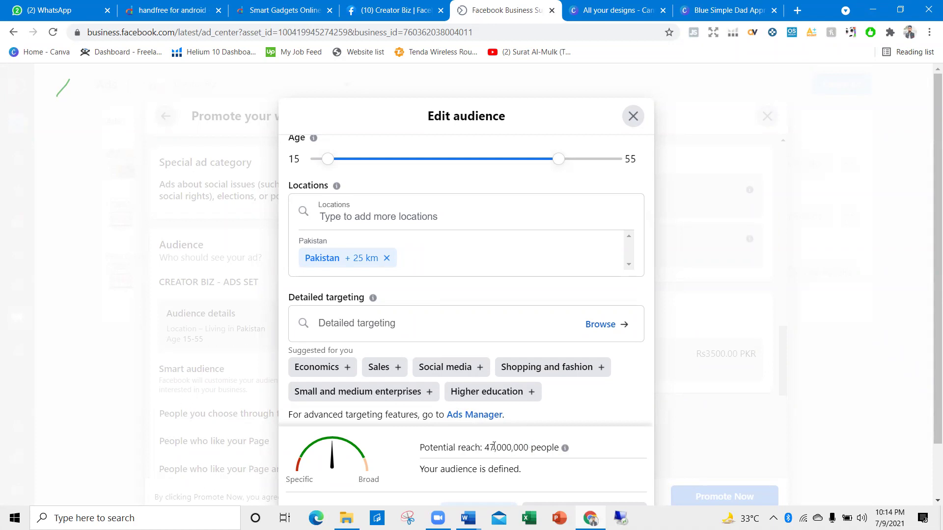
pyautogui.doubleClick(492, 448)
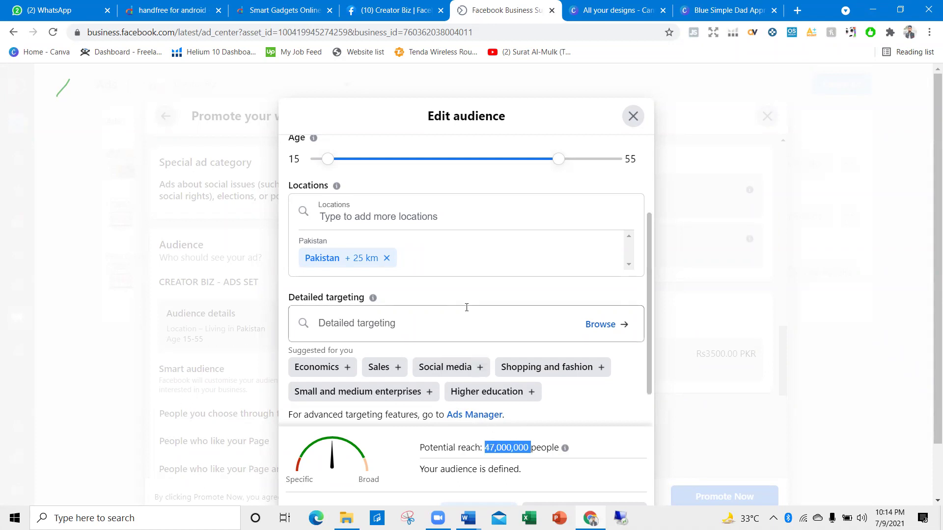
# Step: Highlight the Detailed targeting heading and read its explanation
pyautogui.click(415, 323)
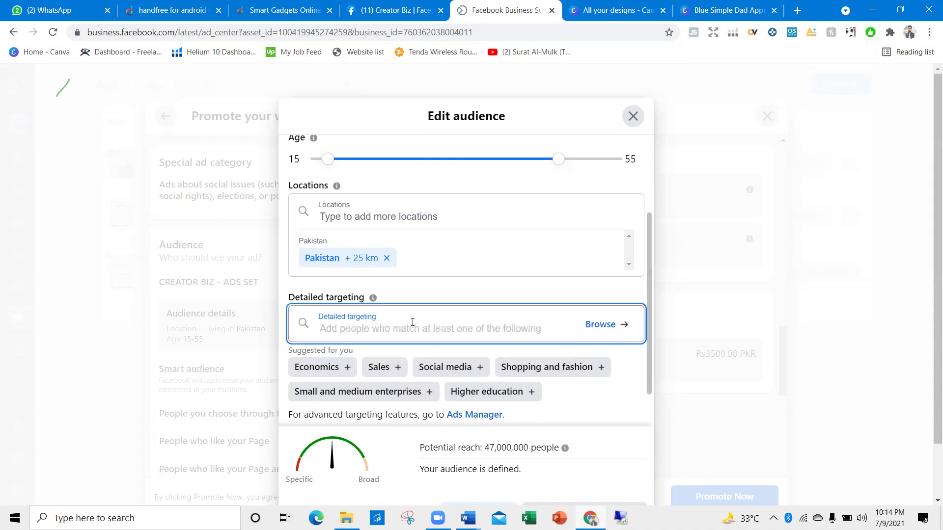
pyautogui.scroll(-1, 336, 285)
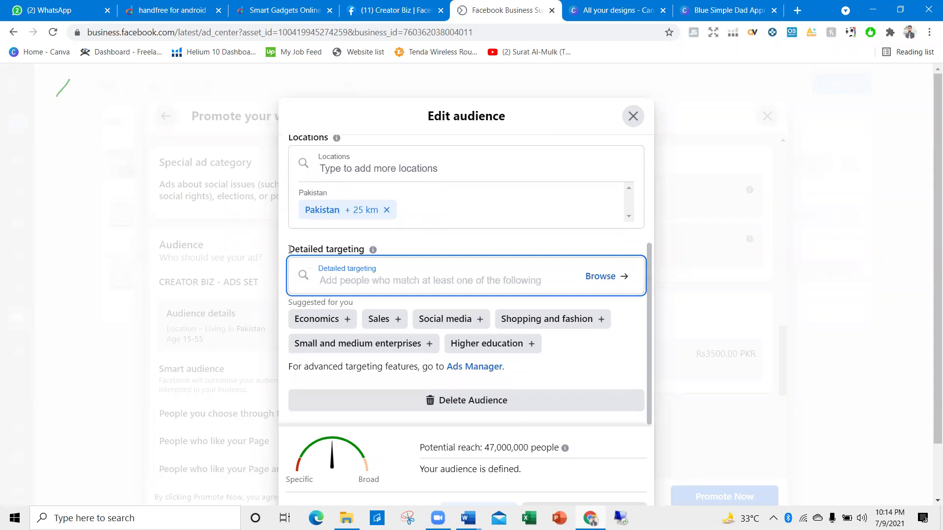
pyautogui.moveTo(290, 249); pyautogui.dragTo(369, 241)
pyautogui.moveTo(372, 249)
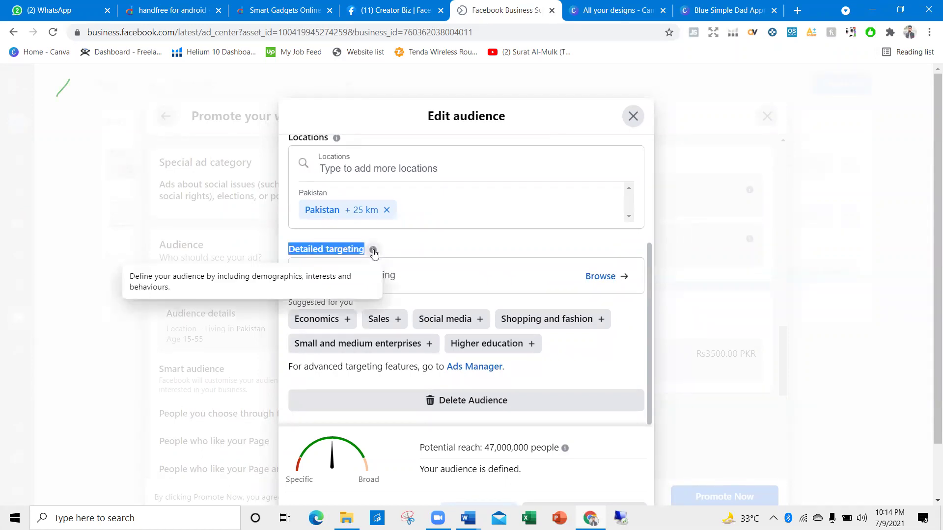
# Step: Add the suggested interests Sales and Shopping and fashion to the audience's detailed targeting
pyautogui.click(395, 281)
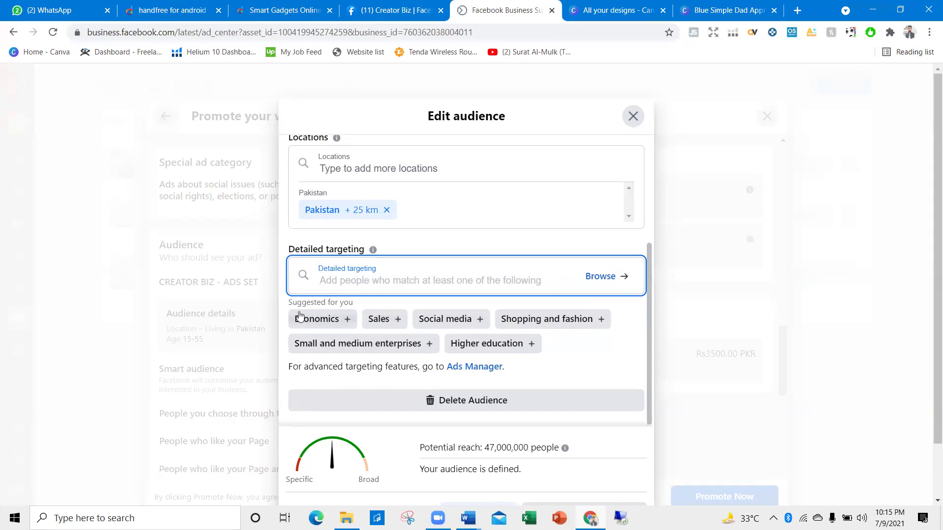
pyautogui.click(381, 320)
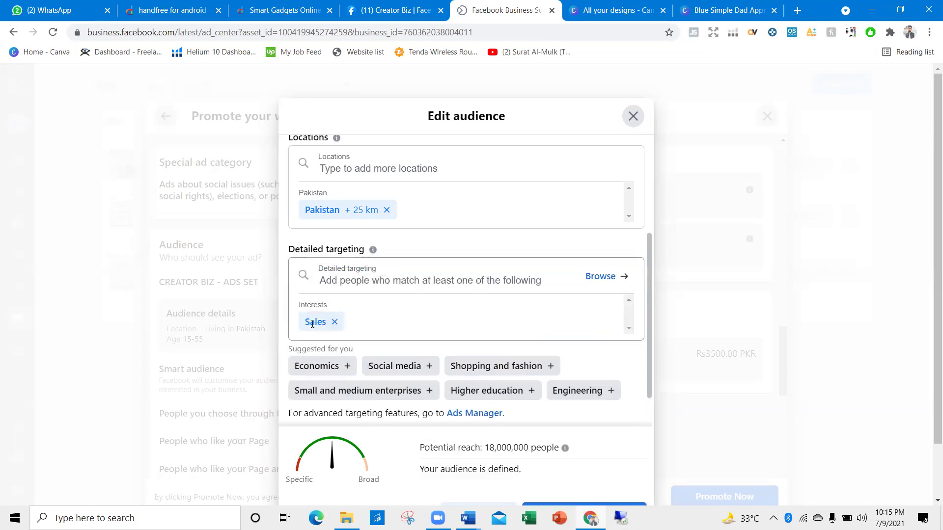
pyautogui.click(481, 368)
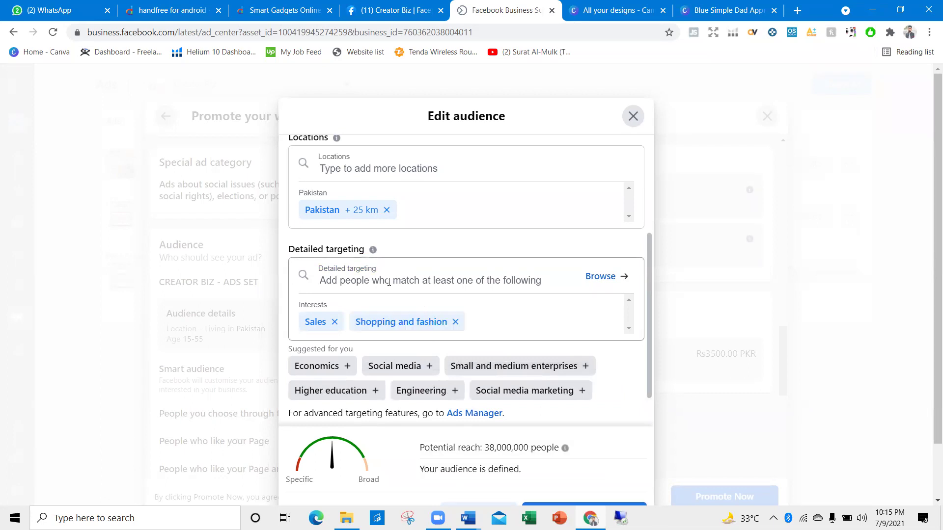
# Step: Add the interests Handsfree and Headphones to the audience's detailed targeting
pyautogui.click(355, 276)
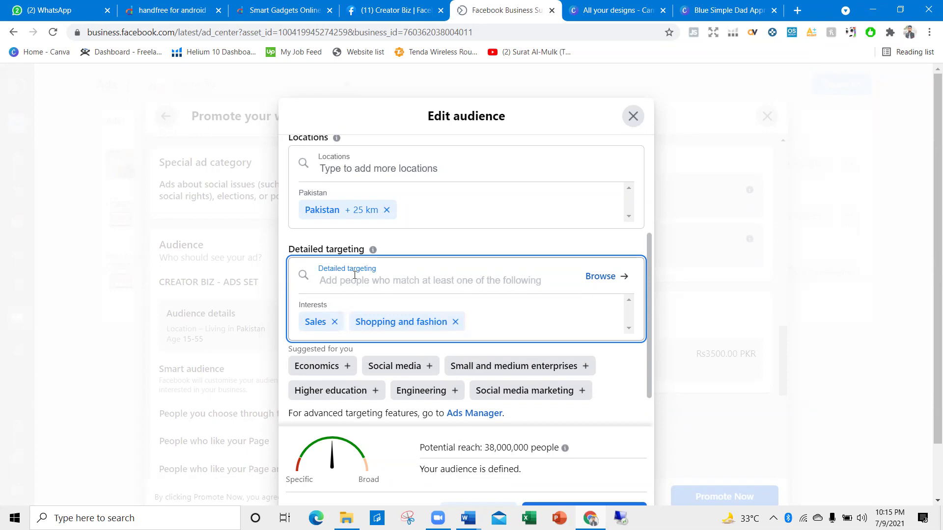
pyautogui.write('handfree')
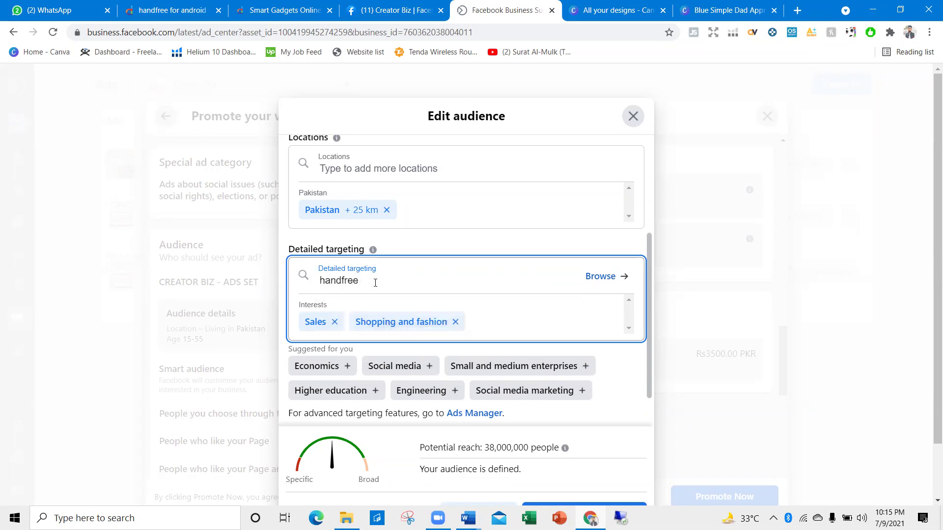
pyautogui.press('BackSpace')
pyautogui.press('BackSpace')
pyautogui.press('BackSpace')
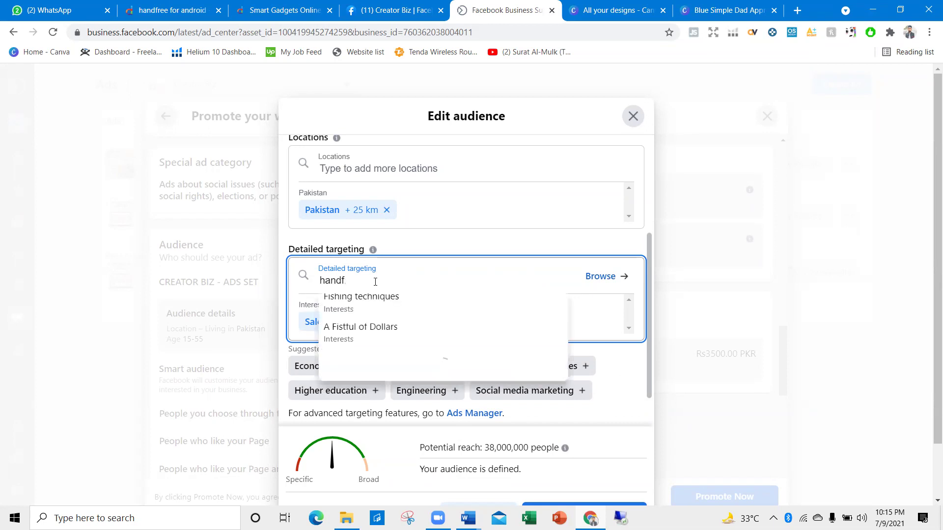
pyautogui.press('BackSpace')
pyautogui.write('s')
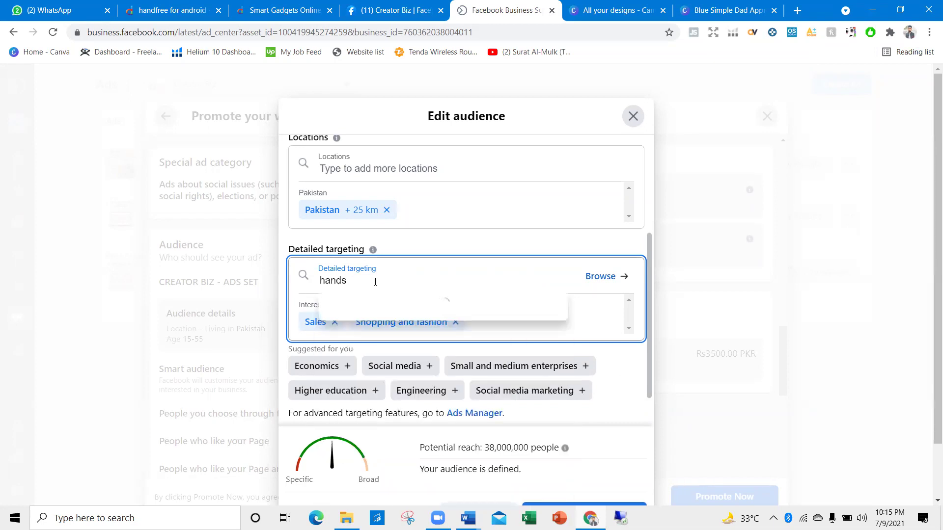
pyautogui.write('fre')
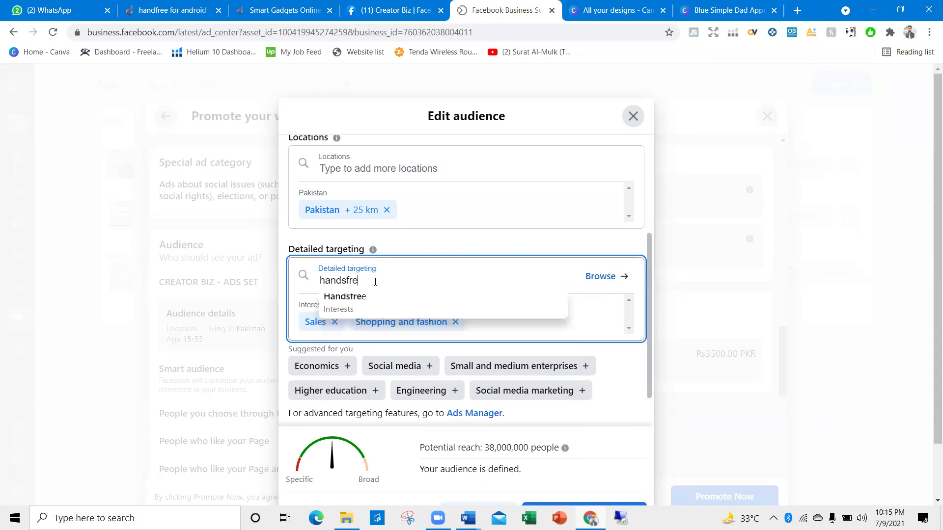
pyautogui.click(374, 306)
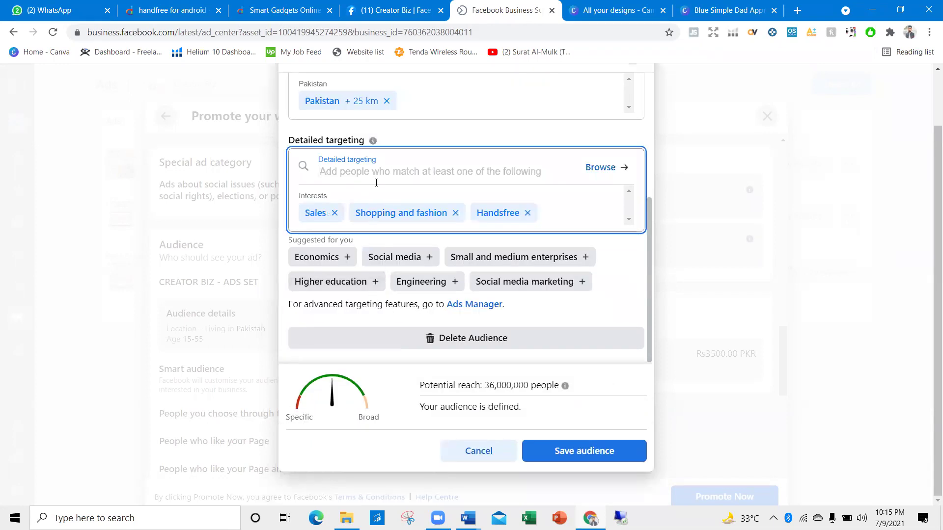
pyautogui.write('headphon')
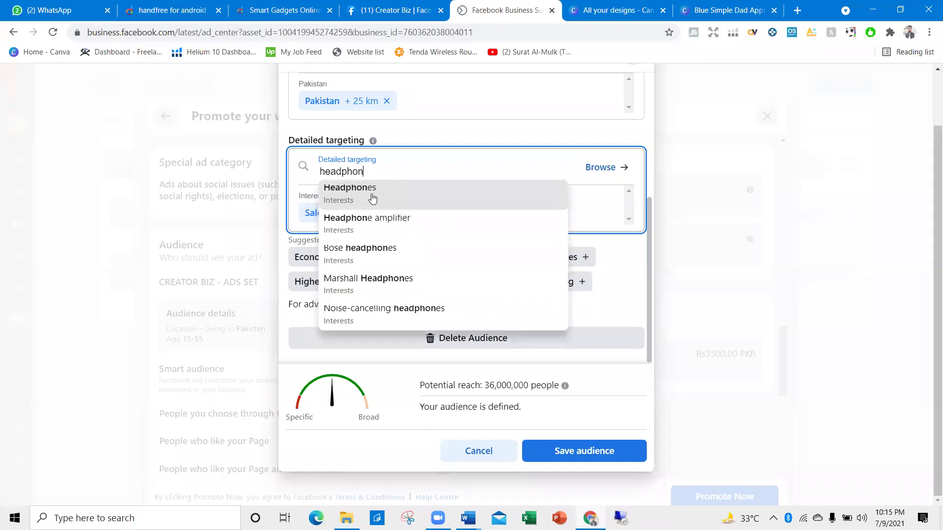
pyautogui.click(373, 196)
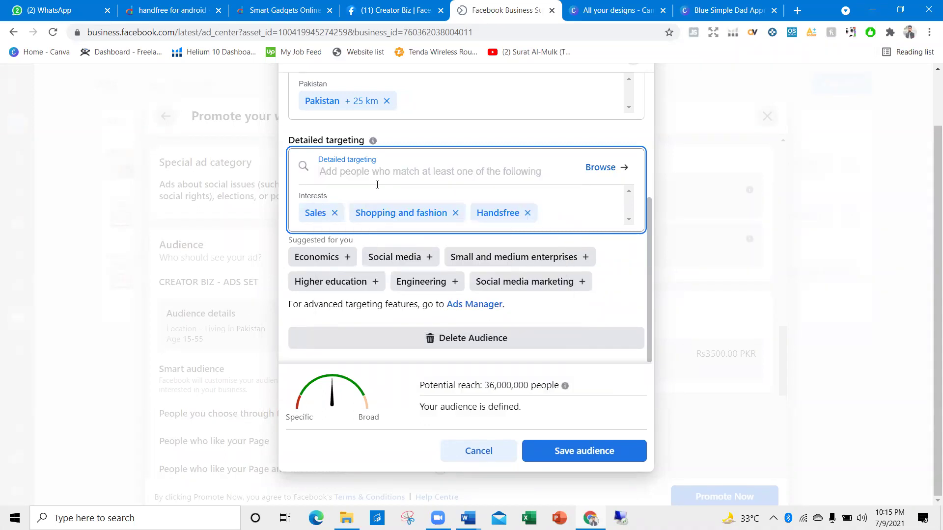
# Step: Search detailed targeting for "headphone" and add the interests Headphone amplifier and Noise-cancelling headphones
pyautogui.write('headpho')
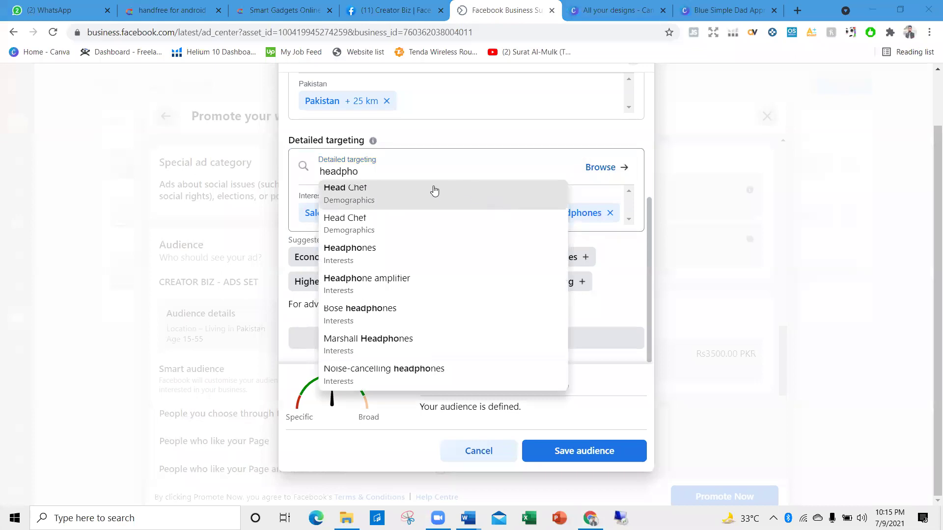
pyautogui.click(411, 170)
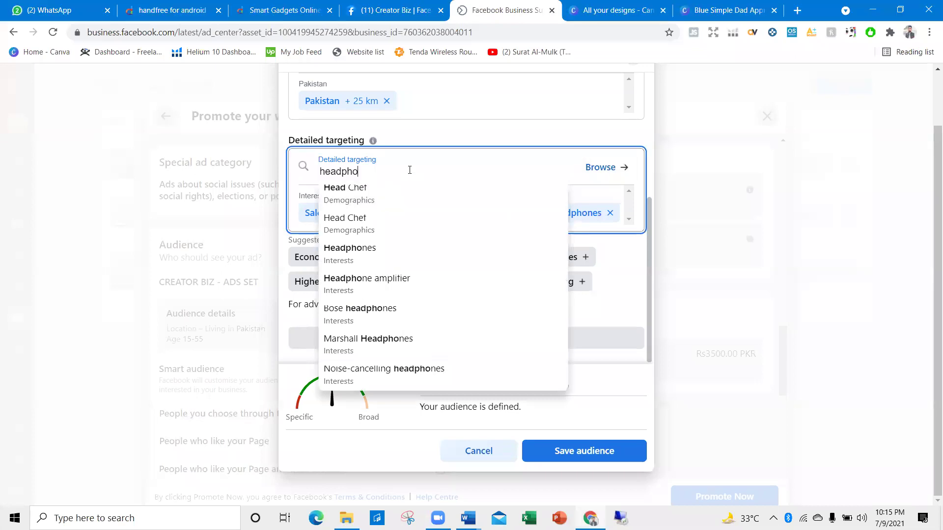
pyautogui.press('BackSpace')
pyautogui.press('BackSpace')
pyautogui.press('BackSpace')
pyautogui.press('BackSpace')
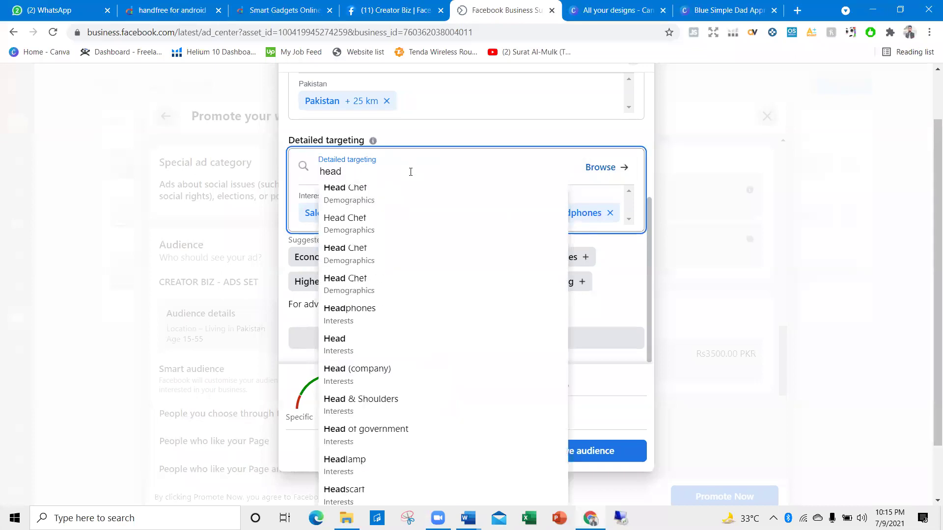
pyautogui.write('dspp')
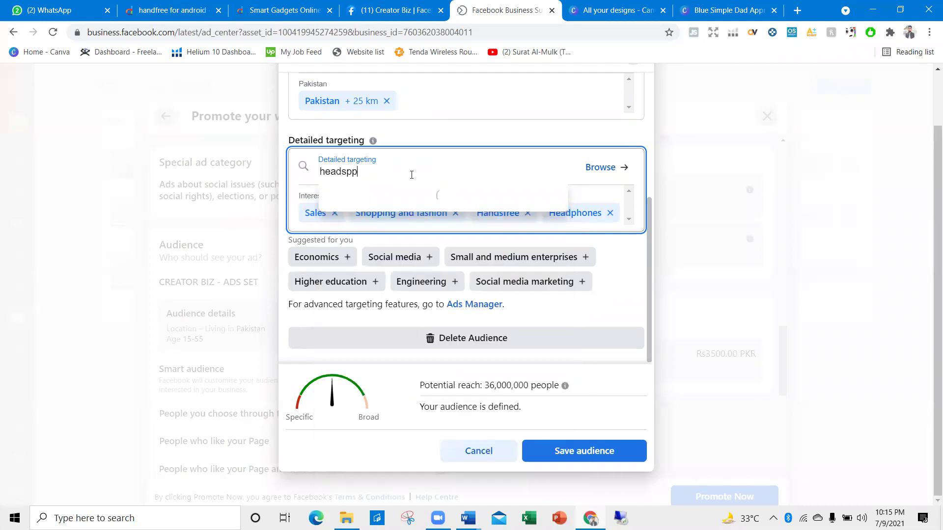
pyautogui.press('BackSpace')
pyautogui.press('BackSpace')
pyautogui.press('BackSpace')
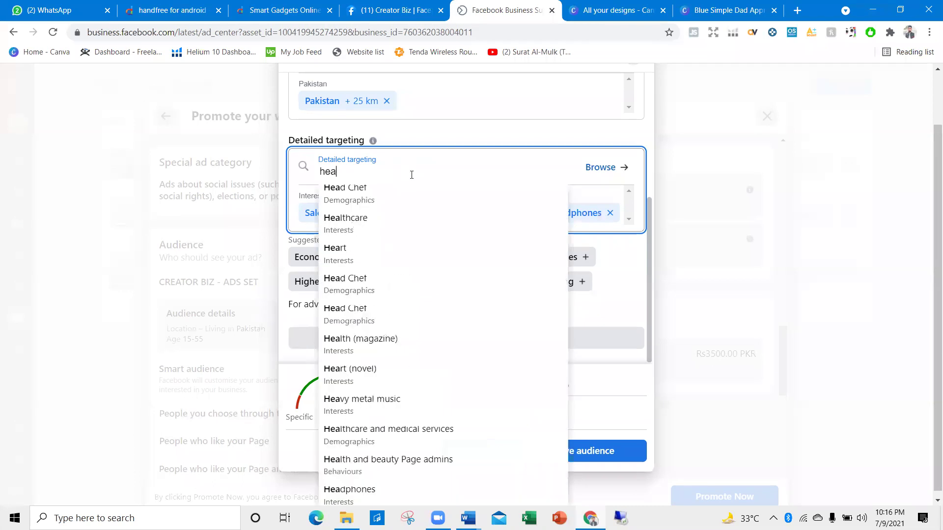
pyautogui.write('sph')
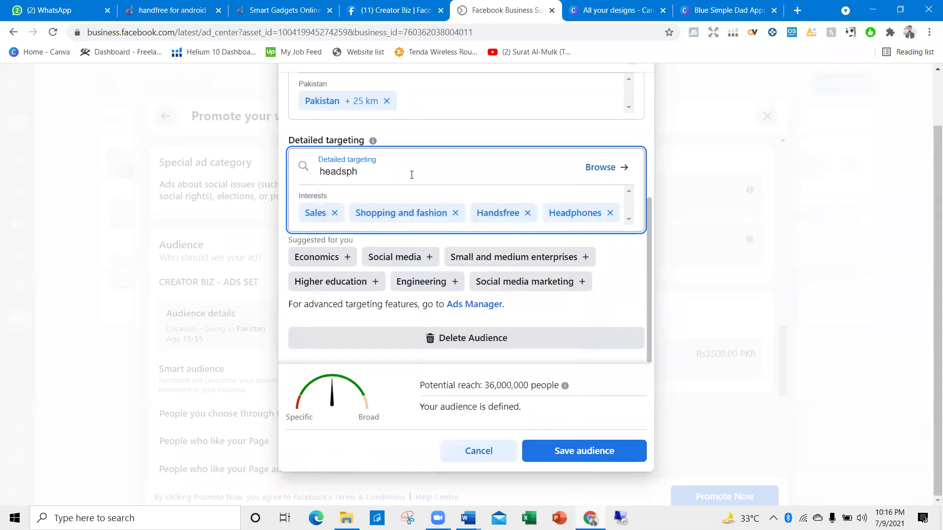
pyautogui.press('BackSpace')
pyautogui.press('BackSpace')
pyautogui.press('BackSpace')
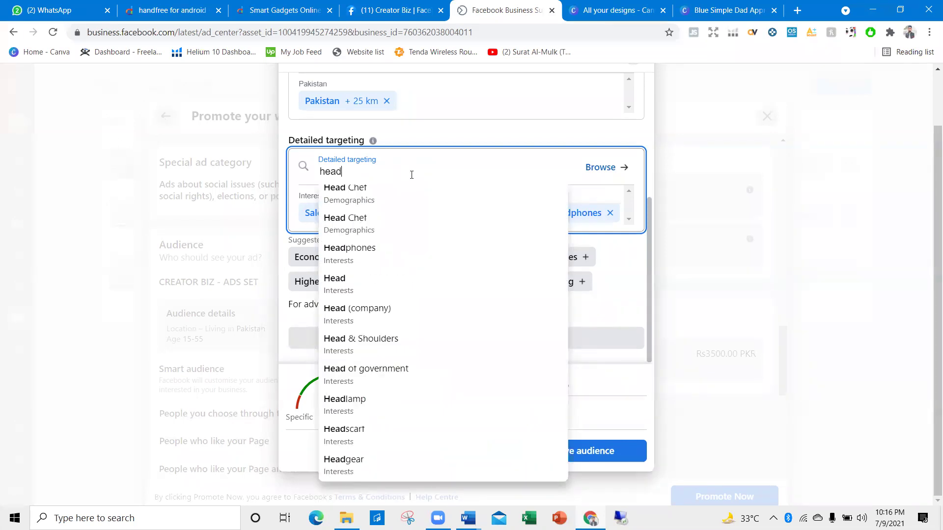
pyautogui.write('phone')
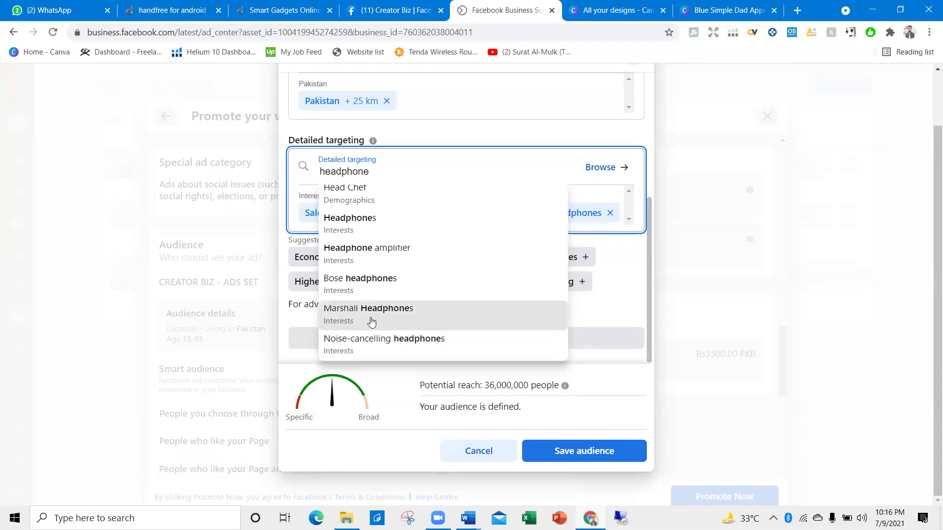
pyautogui.hotkey('ctrl', 'a')
pyautogui.hotkey('ctrl', 'c')
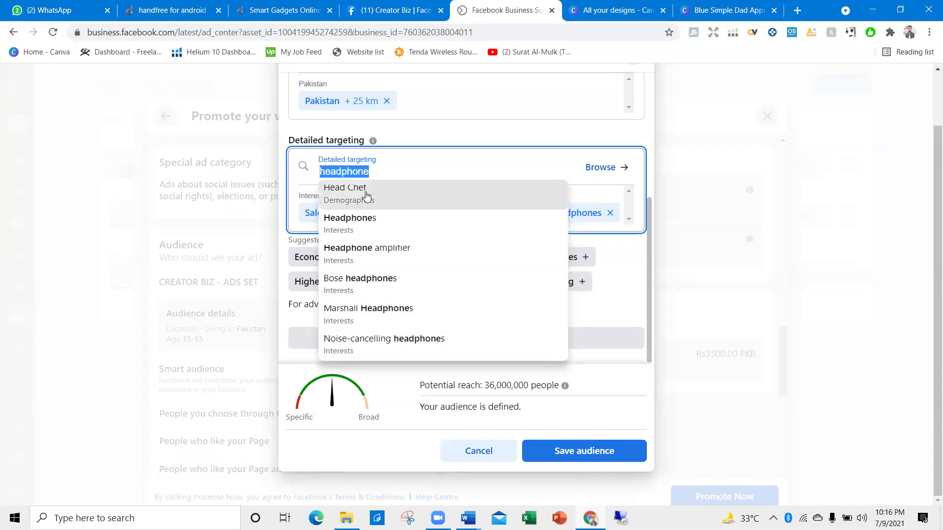
pyautogui.click(370, 254)
pyautogui.hotkey('ctrl', 'v')
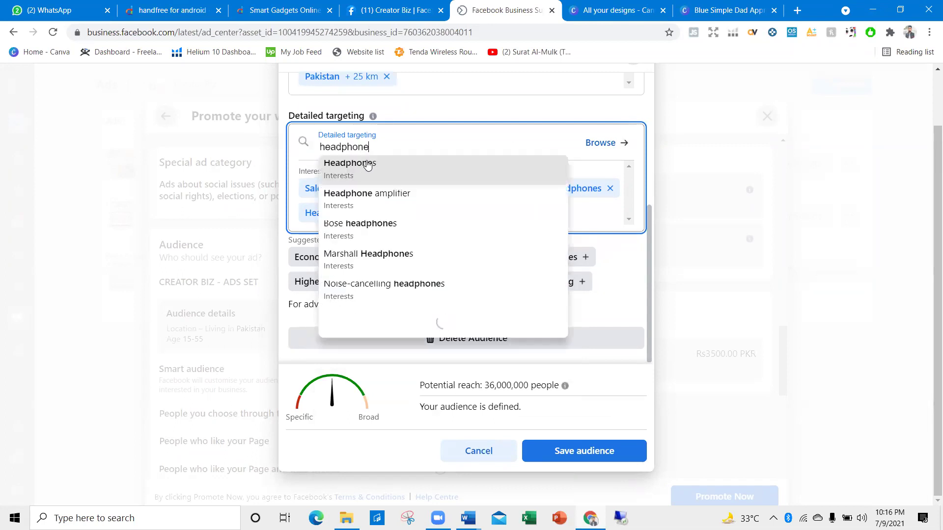
pyautogui.click(371, 291)
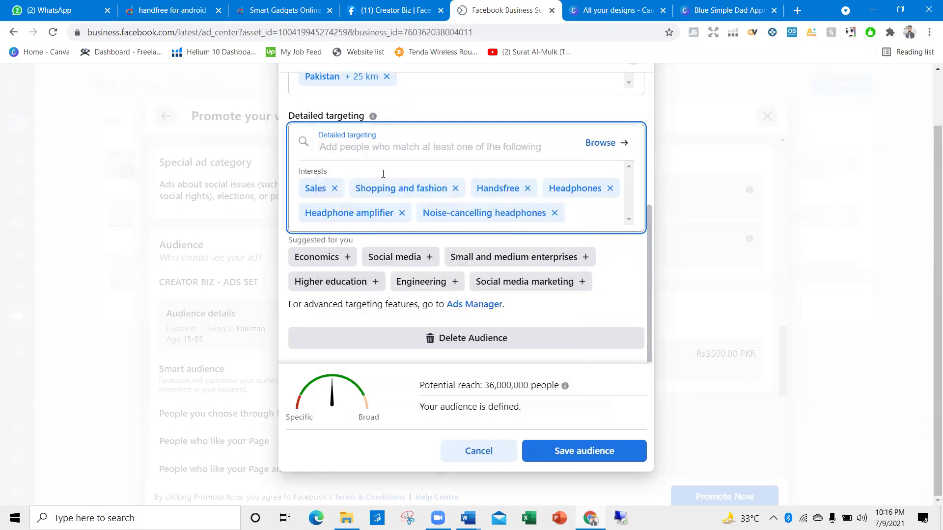
# Step: Search detailed targeting for "gaming ass" and add the behaviour People who have visited Facebook Gaming
pyautogui.write('gaming ')
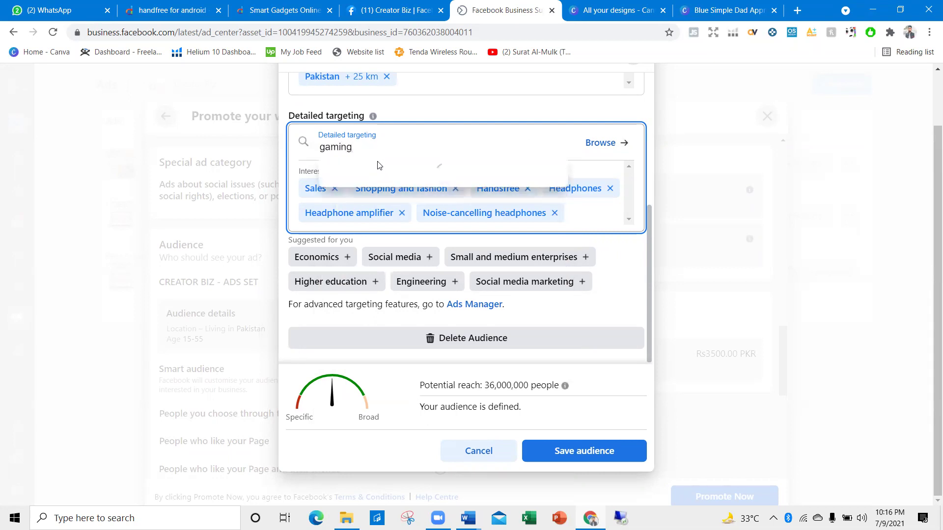
pyautogui.write('ass')
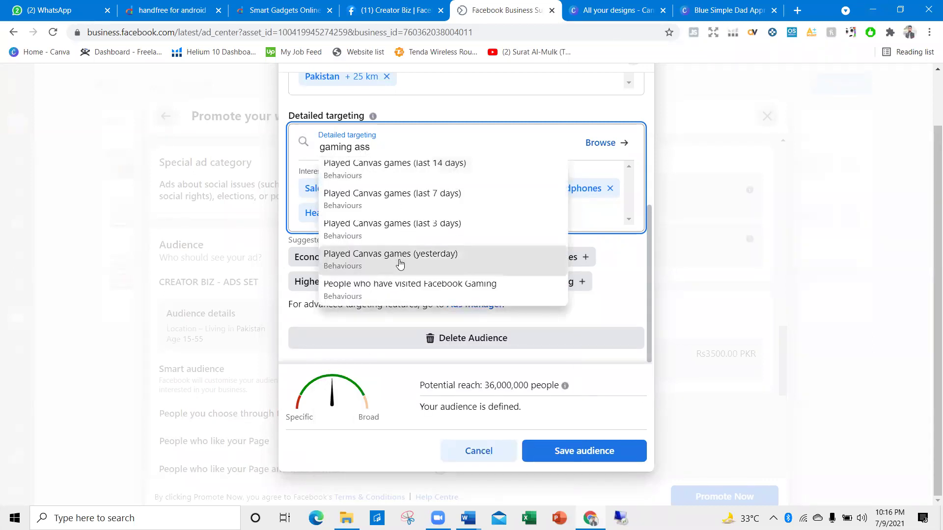
pyautogui.click(398, 290)
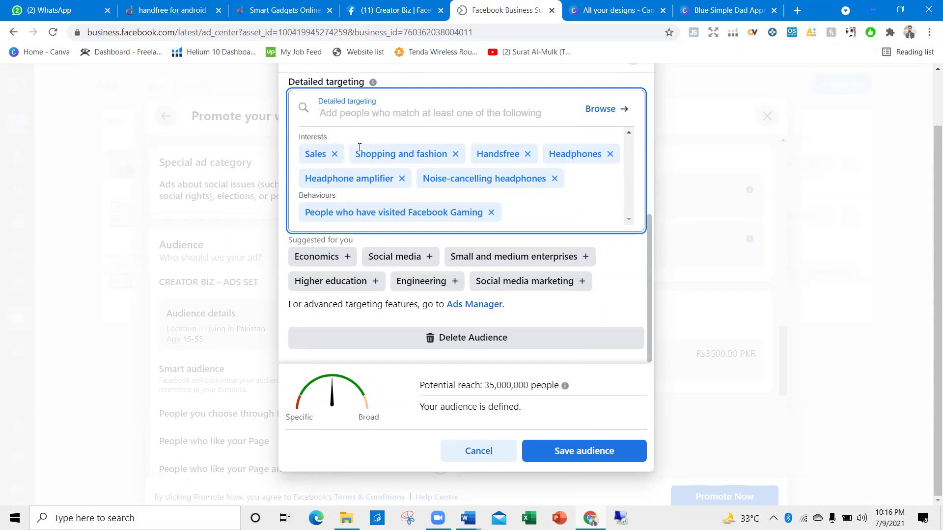
# Step: Add the demographic Engaged and the behaviour Engaged shoppers to the audience's detailed targeting
pyautogui.write('engg')
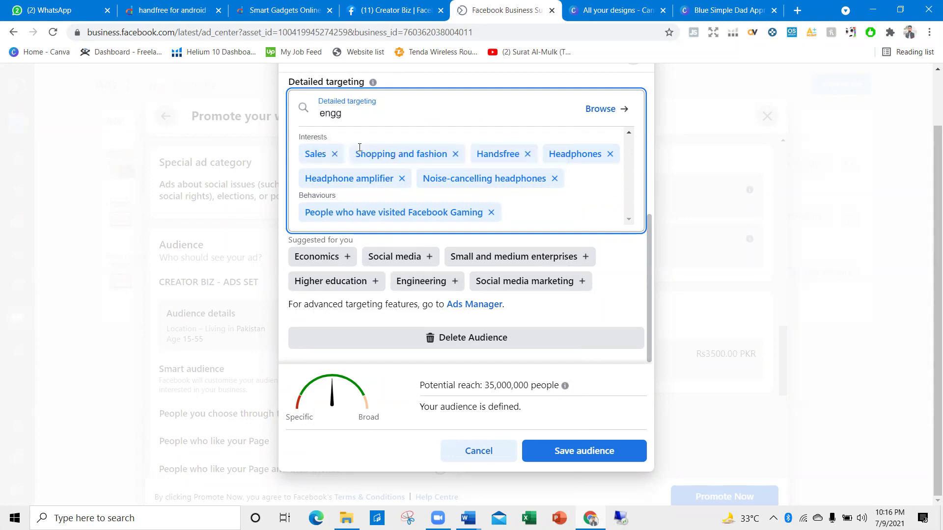
pyautogui.press('BackSpace')
pyautogui.click(359, 149)
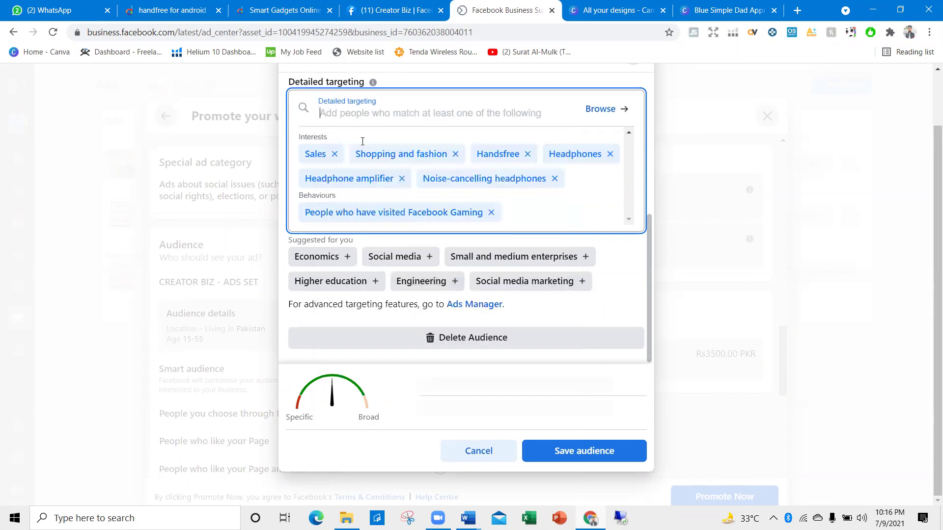
pyautogui.write('eng')
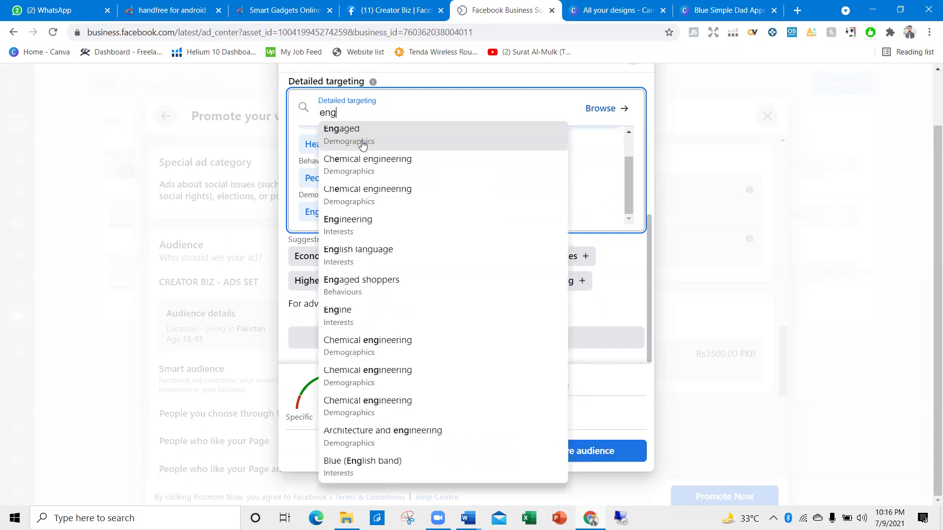
pyautogui.write('g')
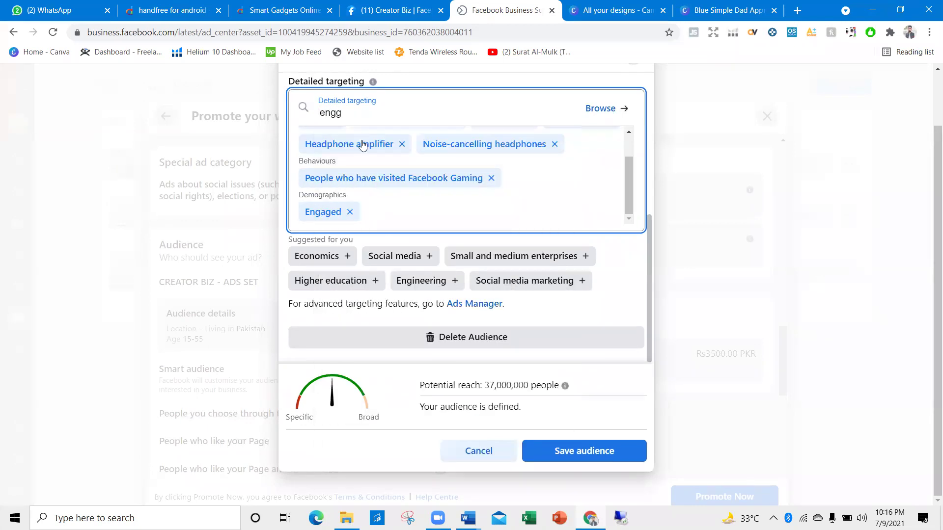
pyautogui.press('BackSpace')
pyautogui.write('a')
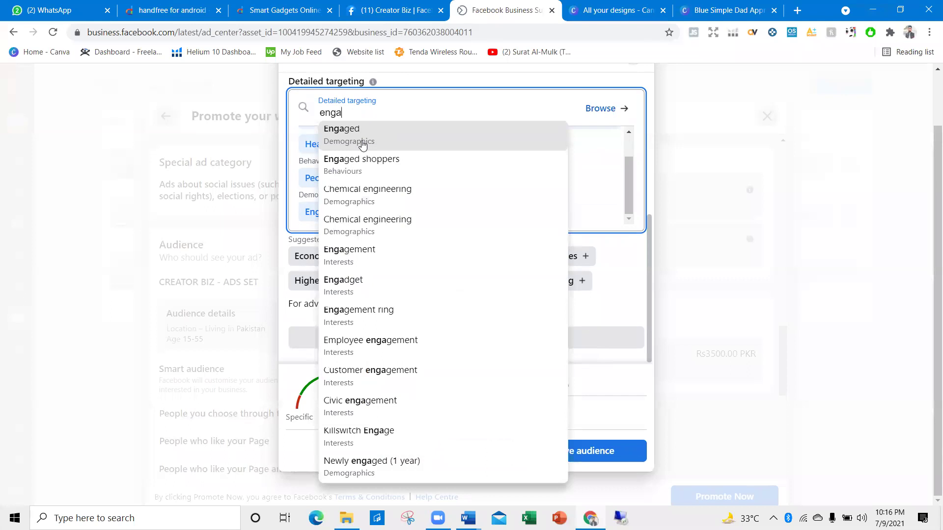
pyautogui.click(372, 159)
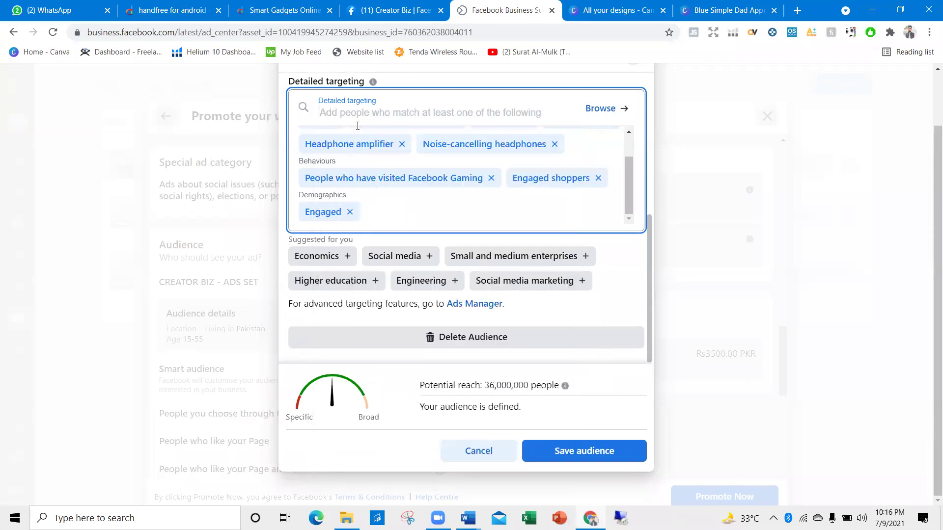
# Step: Search detailed targeting for "buyer" and add the interest Buyer
pyautogui.write('buyer')
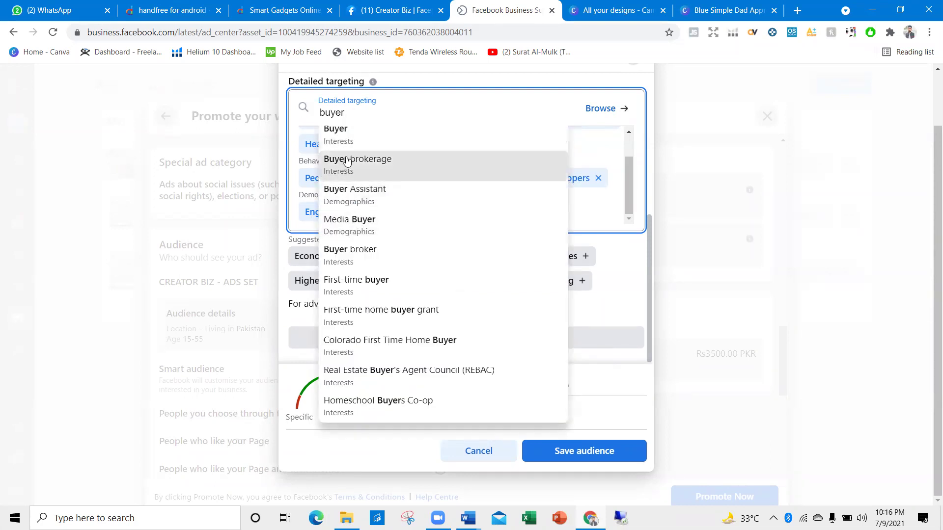
pyautogui.click(348, 133)
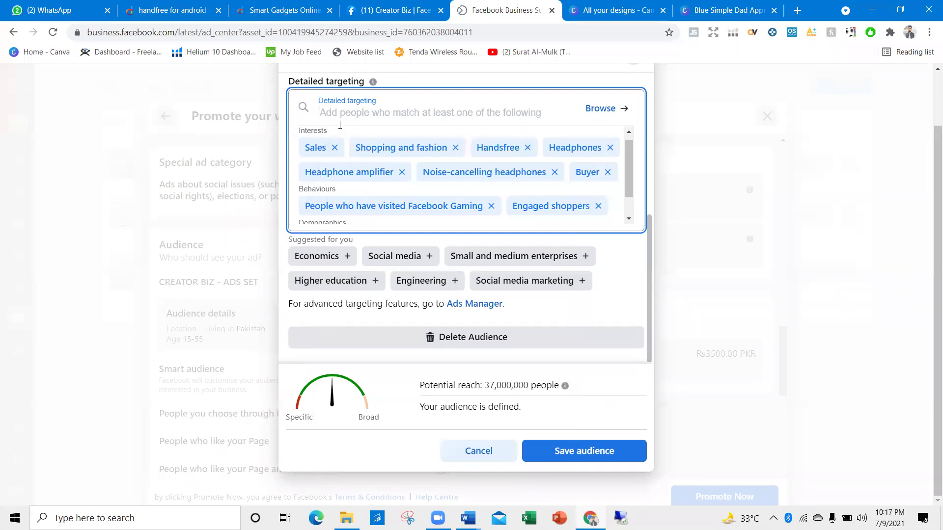
pyautogui.scroll(1, 340, 127)
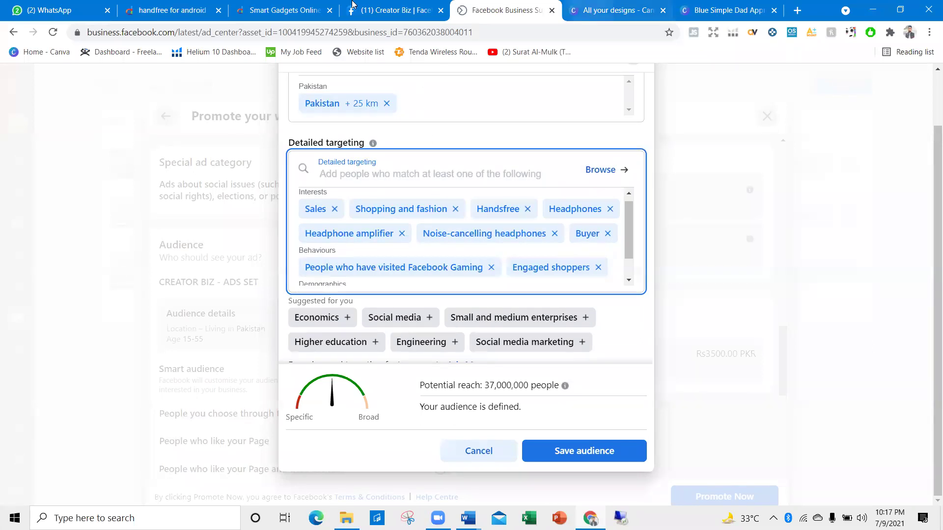
# Step: Look at the Daraz "handfree for android" results and the Creator Biz page, and return to review the audience's selected targeting entries
pyautogui.click(278, 11)
pyautogui.click(197, 9)
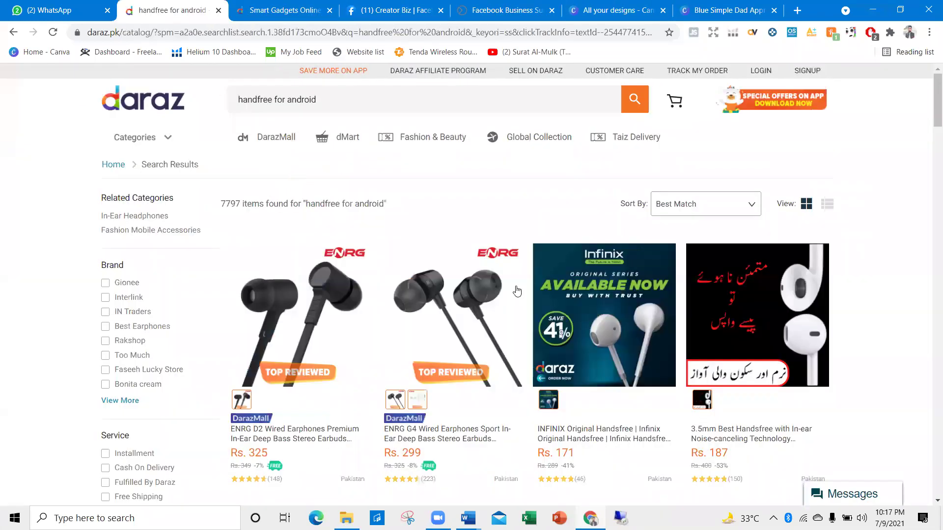
pyautogui.click(418, 7)
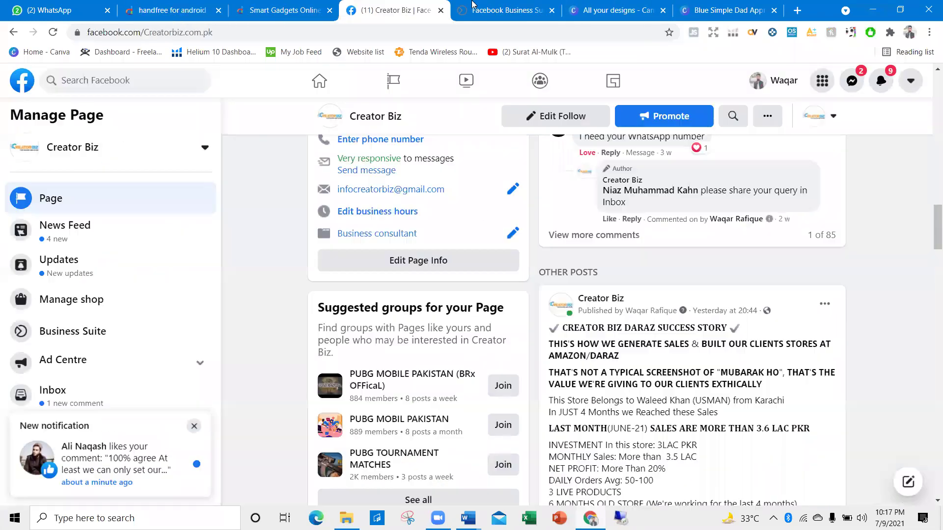
pyautogui.click(473, 6)
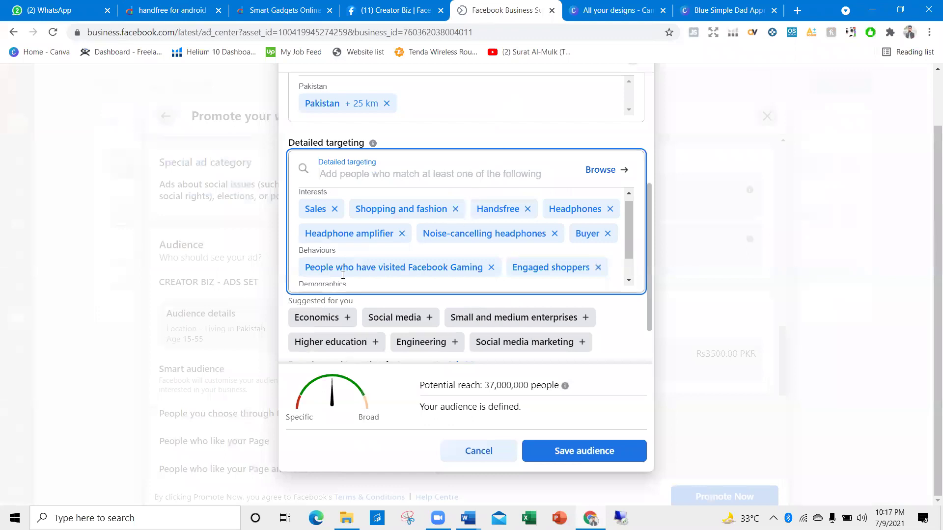
pyautogui.scroll(-5, 353, 266)
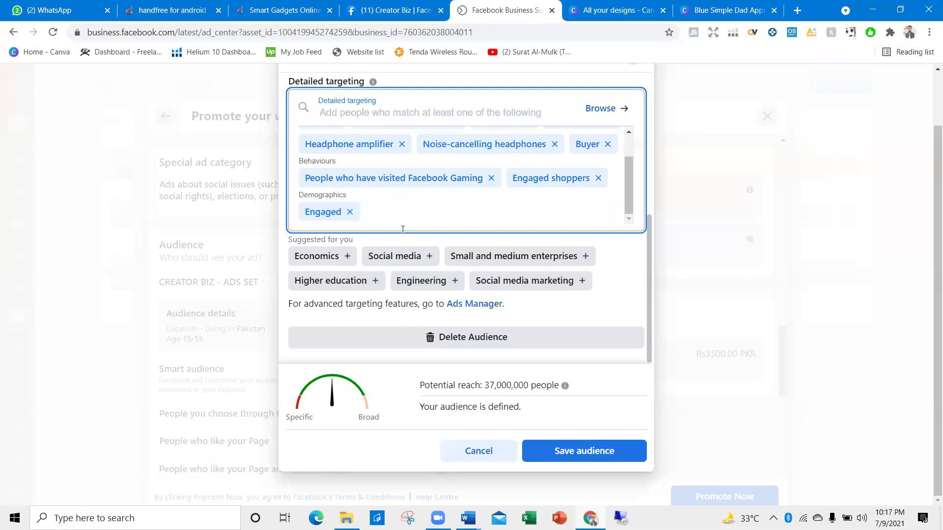
# Step: Review the audience's detailed targeting entries and potential reach, and save the audience
pyautogui.scroll(1, 400, 229)
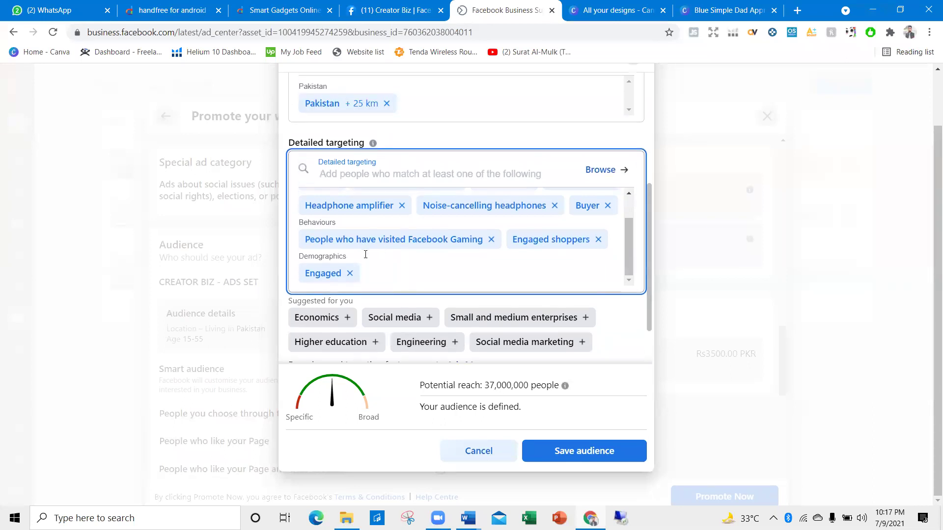
pyautogui.scroll(1, 364, 258)
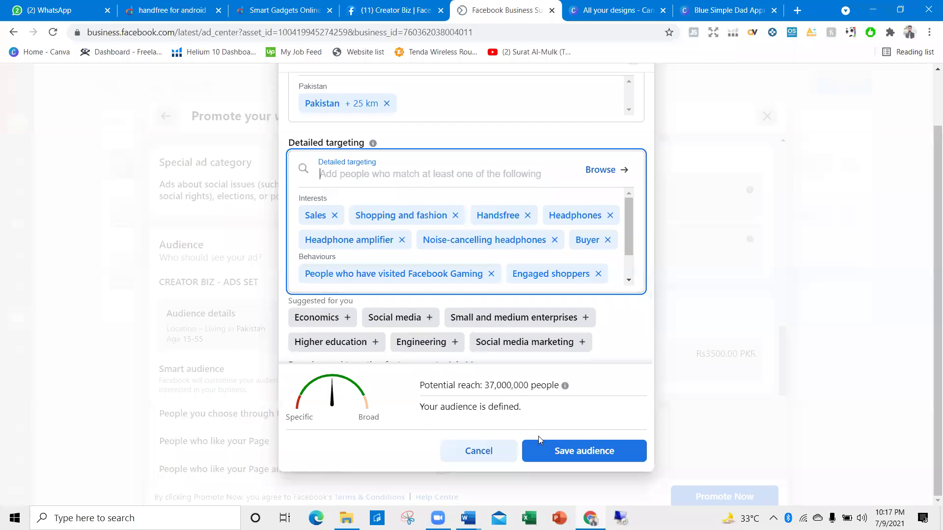
pyautogui.moveTo(486, 386); pyautogui.dragTo(528, 386)
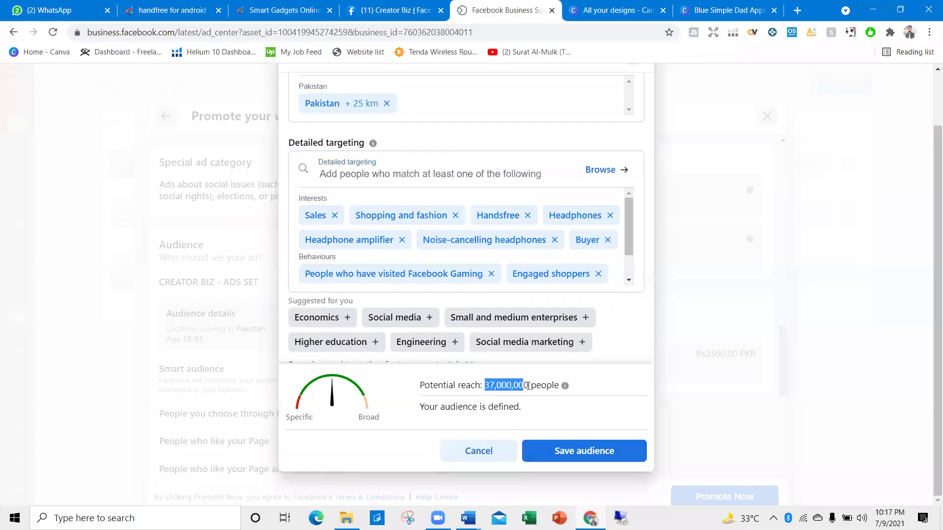
pyautogui.click(498, 388)
pyautogui.click(559, 451)
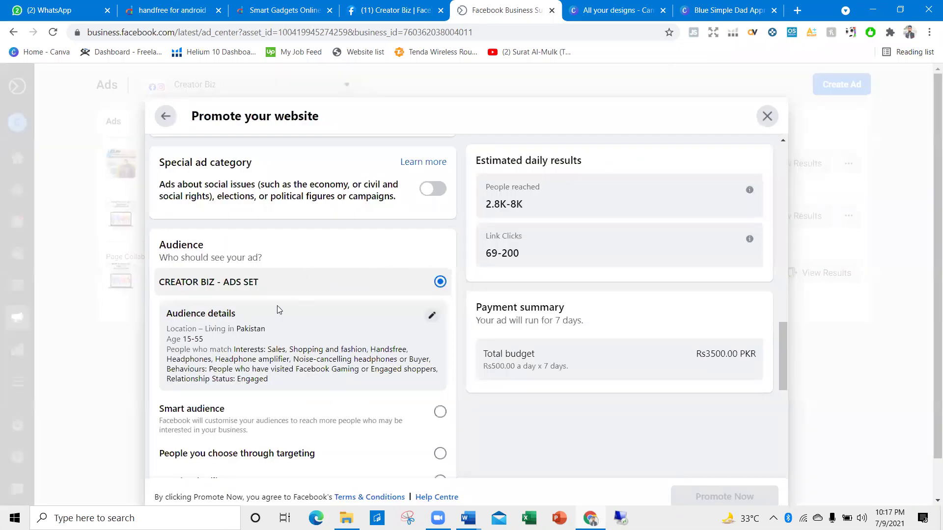
# Step: Set the ad's duration to 10 days and its daily budget to Rs 300
pyautogui.scroll(-6, 259, 316)
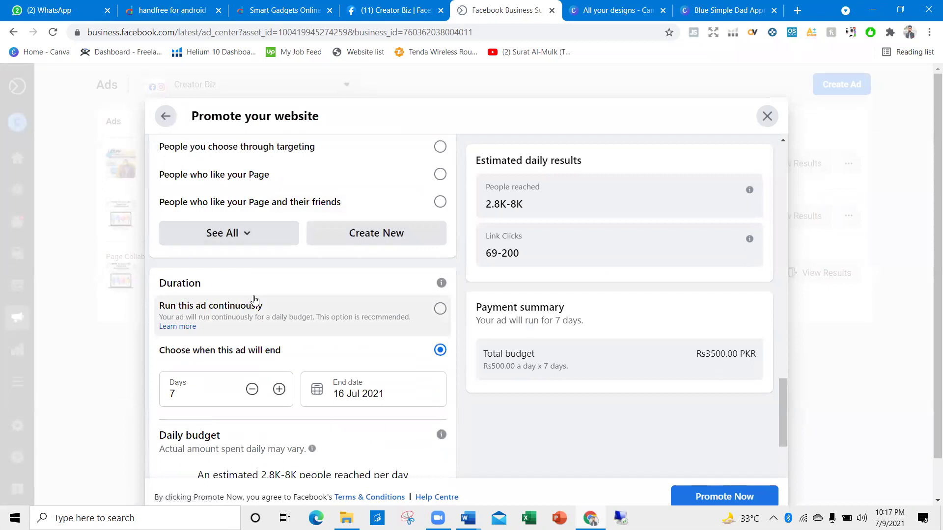
pyautogui.scroll(4, 231, 213)
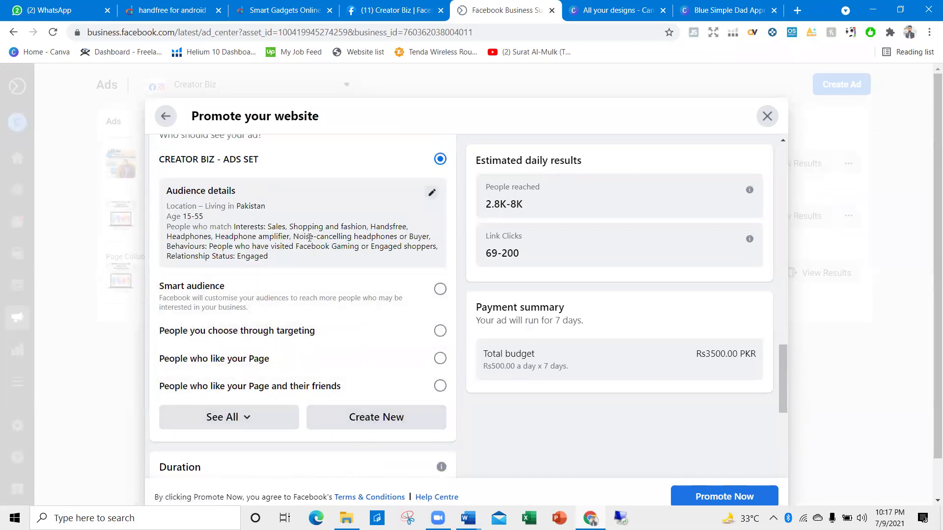
pyautogui.scroll(-6, 289, 236)
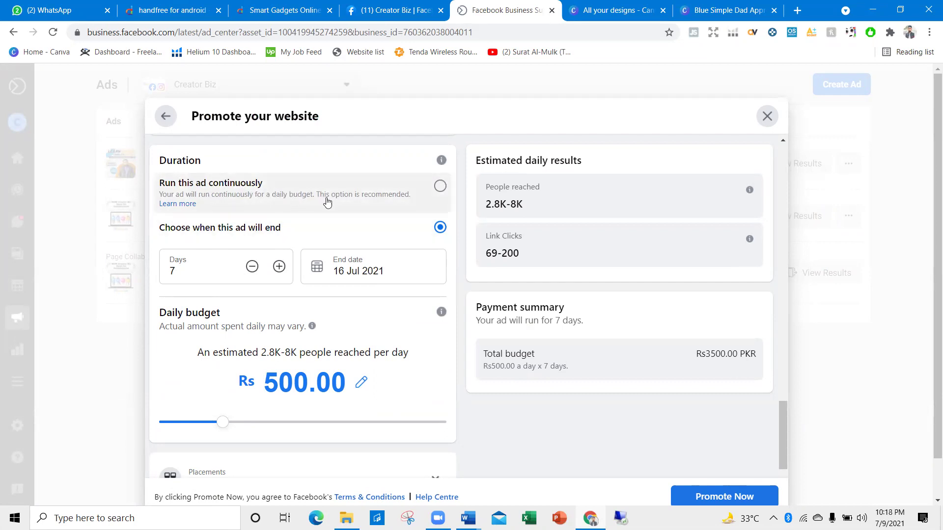
pyautogui.click(275, 274)
pyautogui.press('BackSpace')
pyautogui.write('10')
pyautogui.moveTo(226, 431)
pyautogui.mouseDown()
pyautogui.moveTo(133, 426)
pyautogui.moveTo(235, 435)
pyautogui.moveTo(227, 441)
pyautogui.mouseUp()
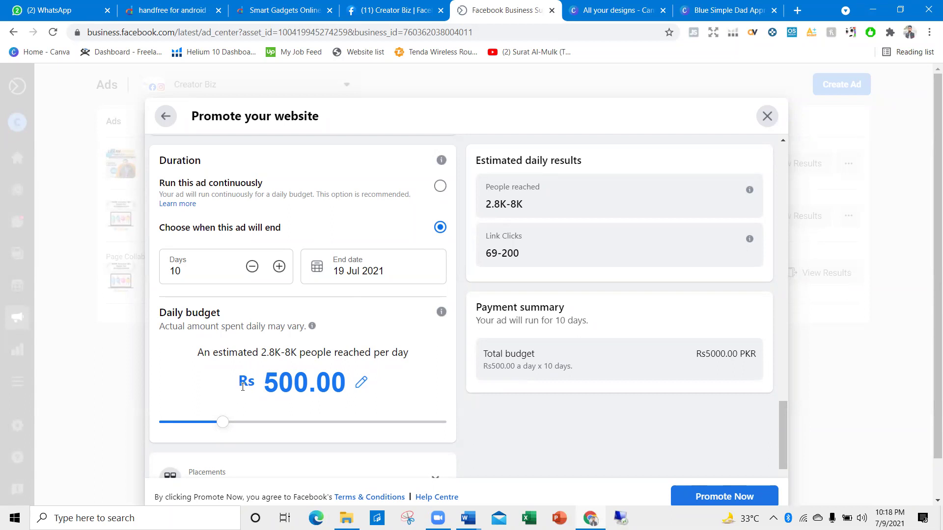
pyautogui.moveTo(222, 429); pyautogui.dragTo(185, 432)
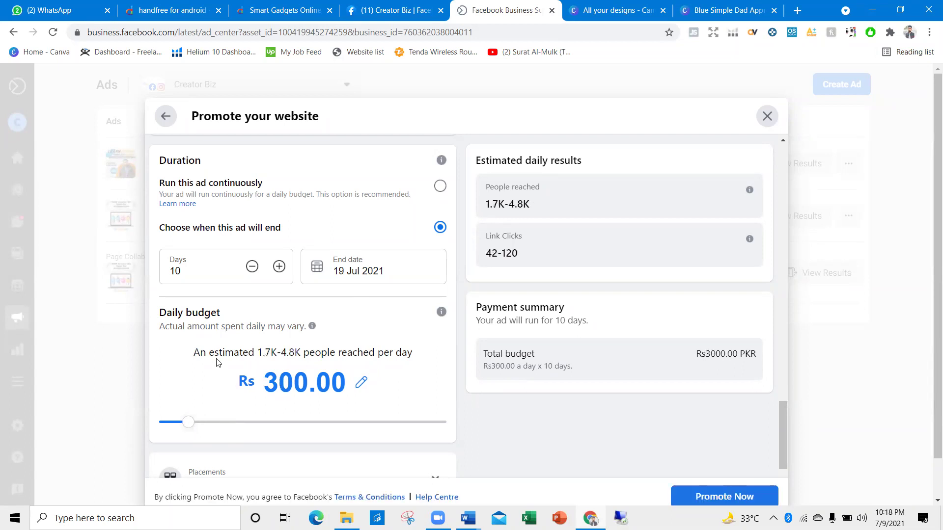
# Step: Remove Messenger from the ad's placements, keeping Facebook and Instagram
pyautogui.scroll(-1, 232, 347)
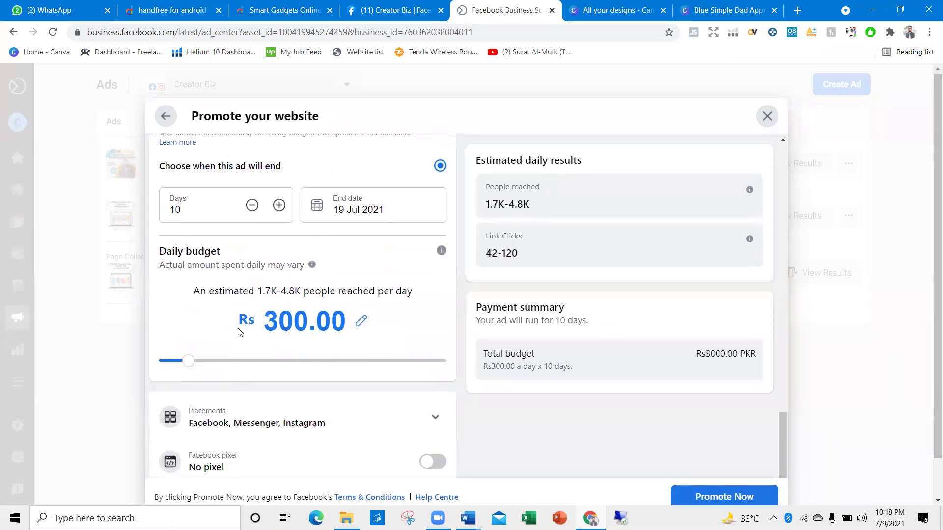
pyautogui.scroll(-1, 239, 325)
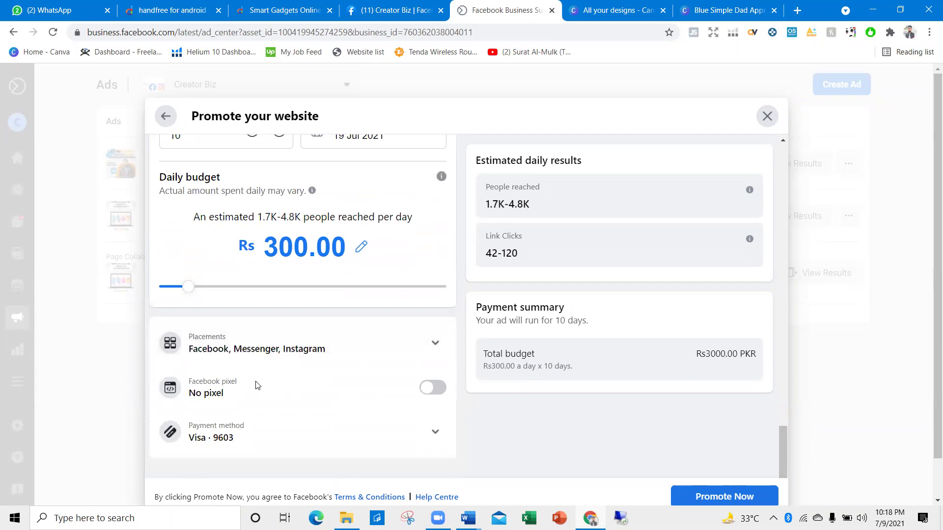
pyautogui.click(230, 358)
pyautogui.scroll(-1, 230, 358)
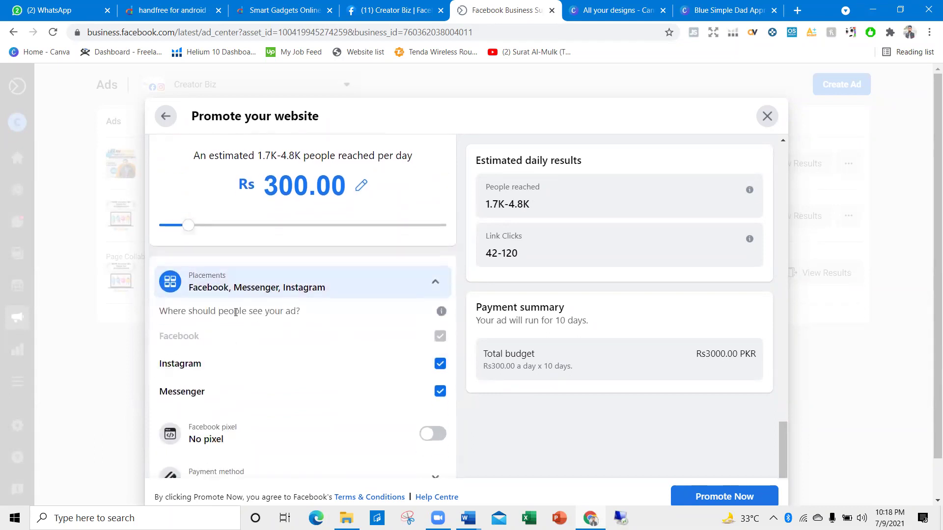
pyautogui.click(440, 392)
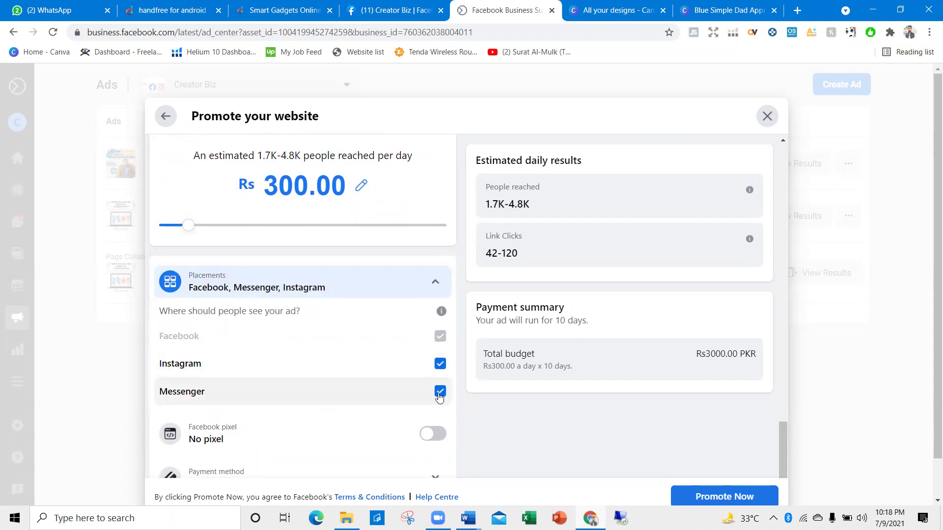
pyautogui.click(248, 353)
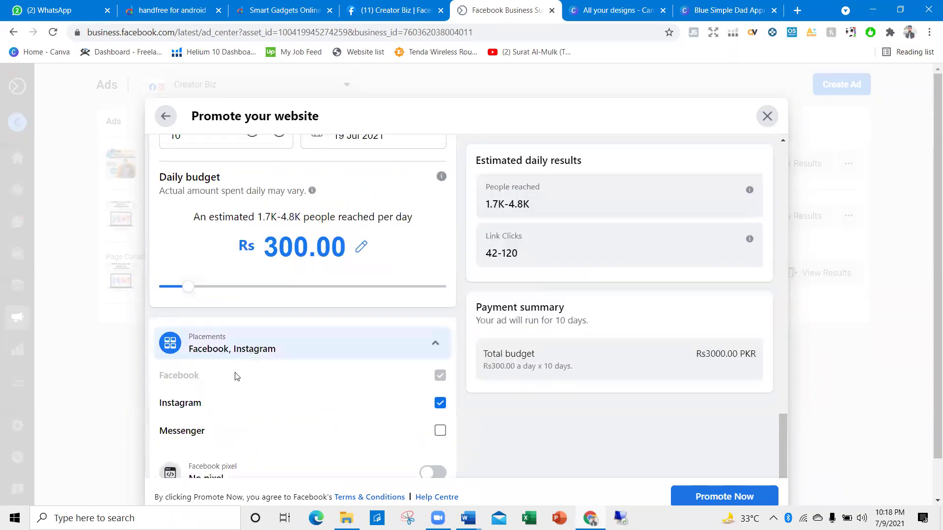
# Step: Look over the ad's Facebook pixel and payment method settings
pyautogui.scroll(-1, 226, 393)
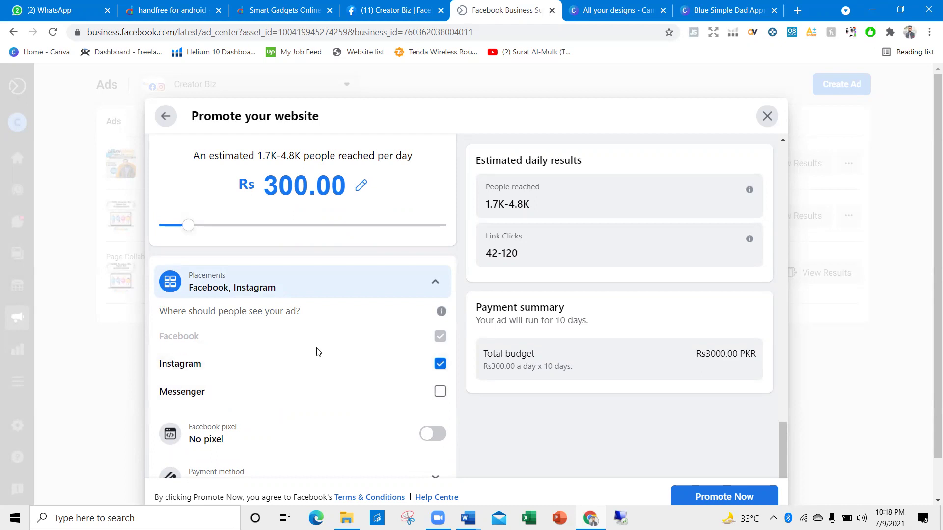
pyautogui.scroll(-1, 284, 377)
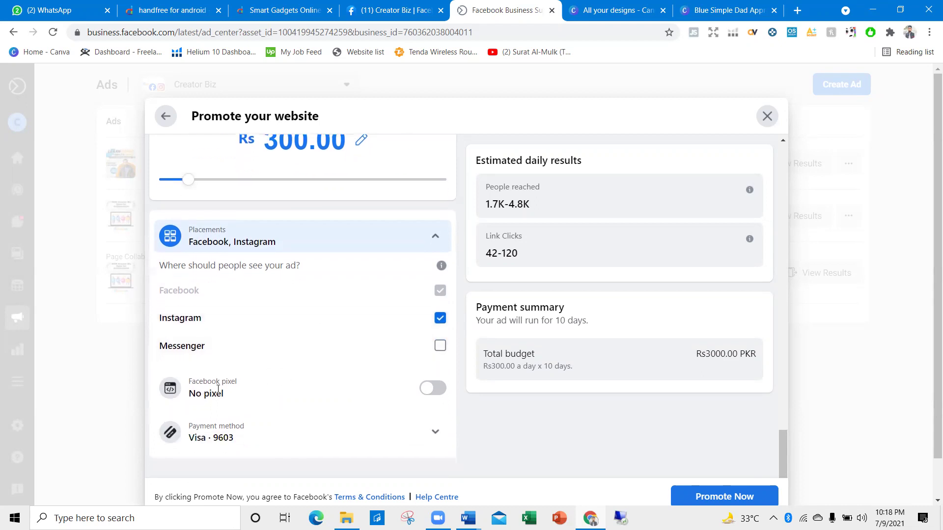
pyautogui.moveTo(198, 380); pyautogui.dragTo(192, 378)
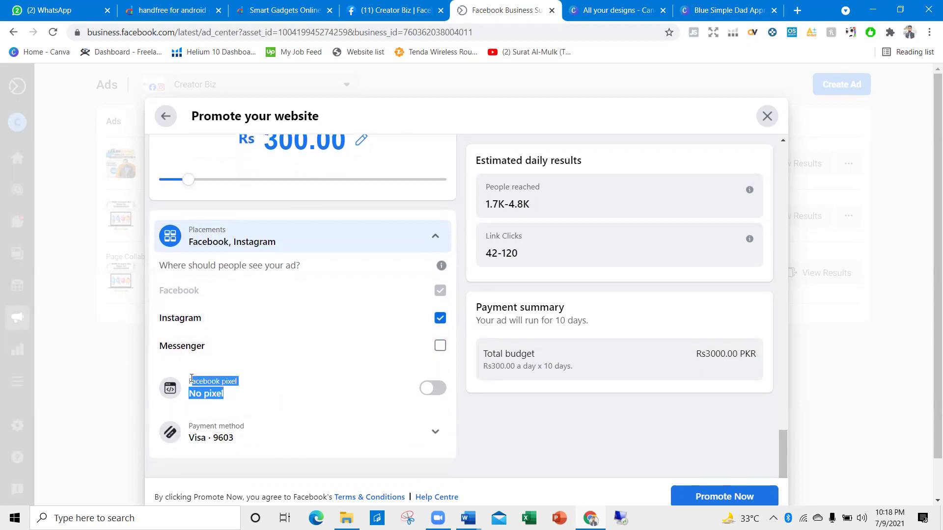
pyautogui.click(274, 405)
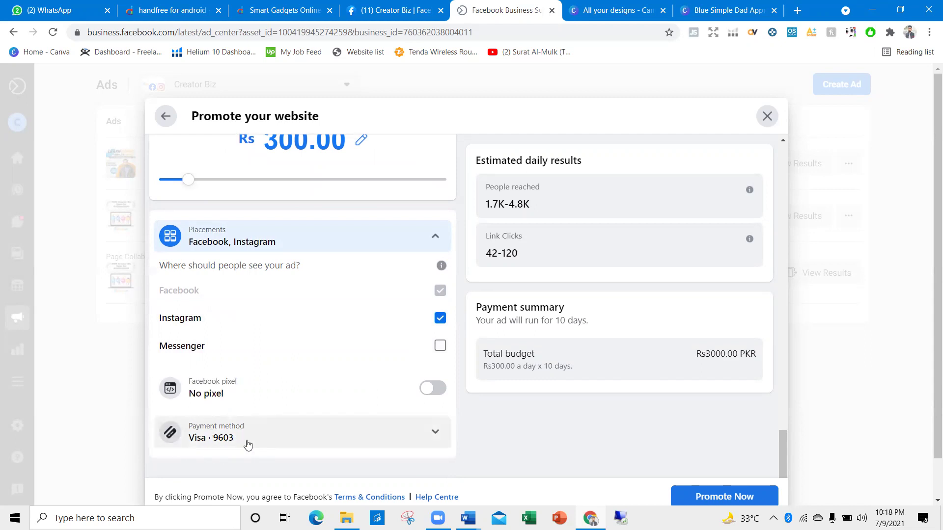
pyautogui.click(223, 434)
pyautogui.click(328, 428)
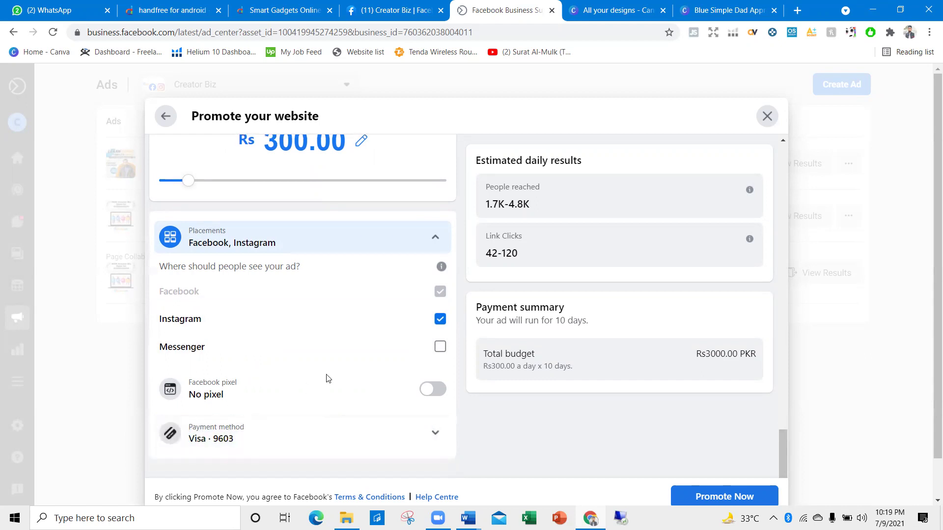
# Step: Review the ad's description, preview, headline and button label down to its website URL
pyautogui.scroll(12, 326, 379)
pyautogui.scroll(15, 305, 286)
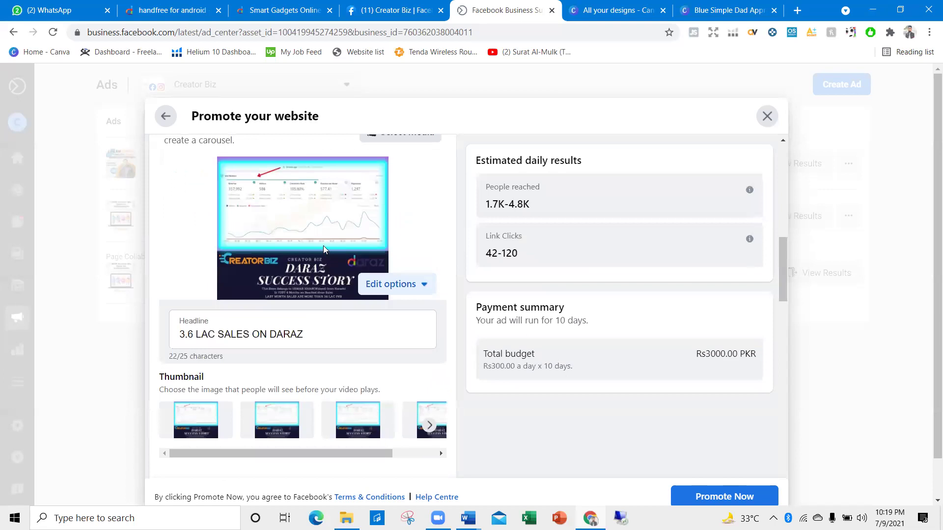
pyautogui.scroll(1, 332, 221)
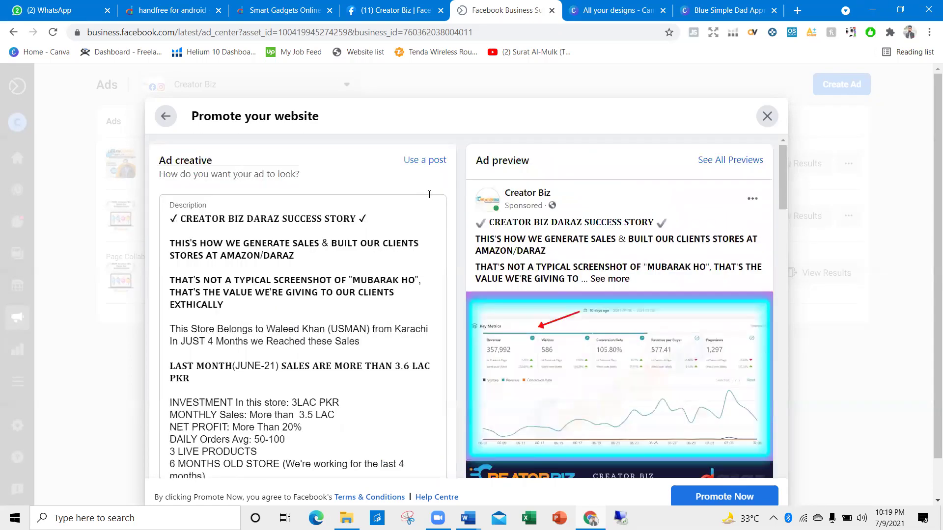
pyautogui.scroll(-5, 283, 253)
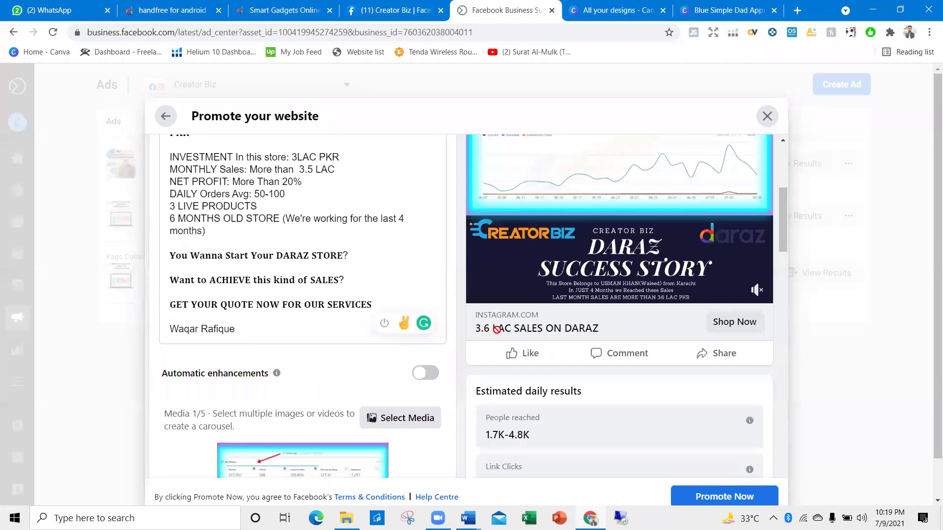
pyautogui.scroll(-2, 368, 339)
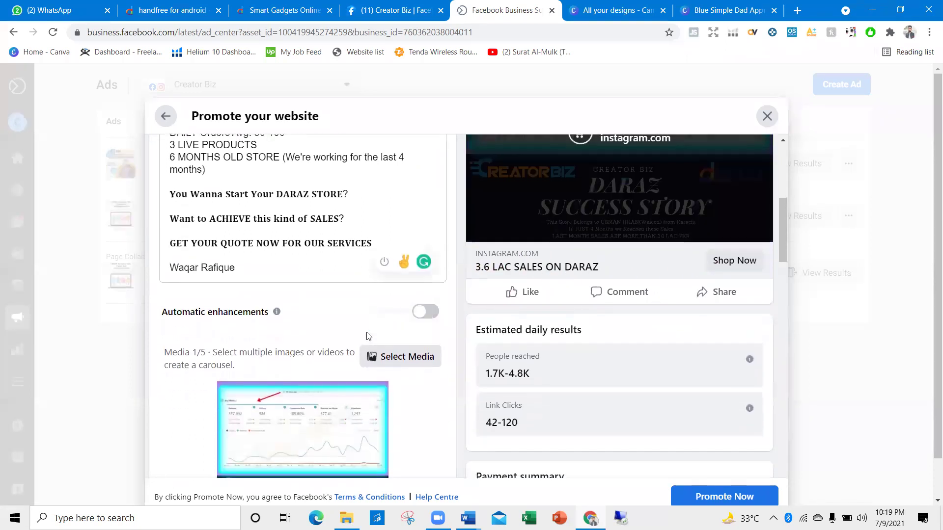
pyautogui.scroll(-4, 354, 289)
pyautogui.scroll(-5, 258, 308)
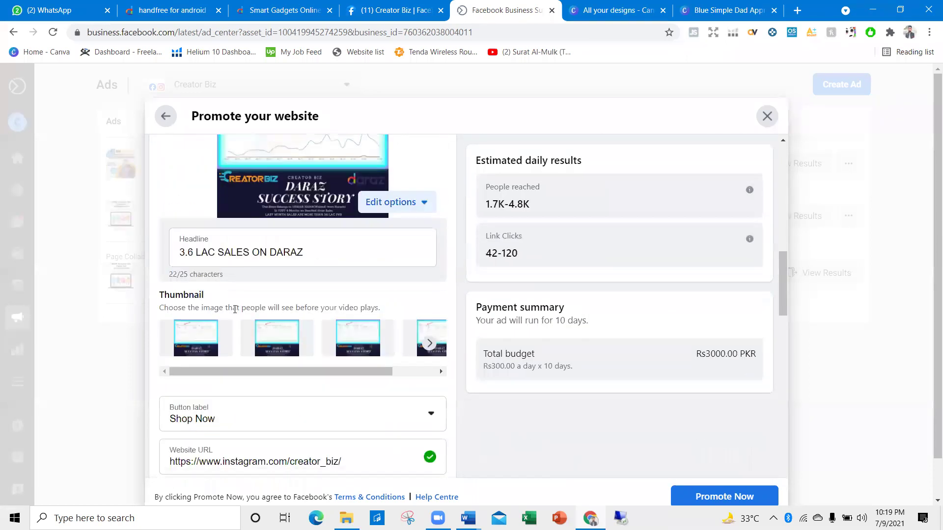
pyautogui.click(184, 278)
pyautogui.moveTo(171, 278); pyautogui.dragTo(336, 275)
pyautogui.click(338, 270)
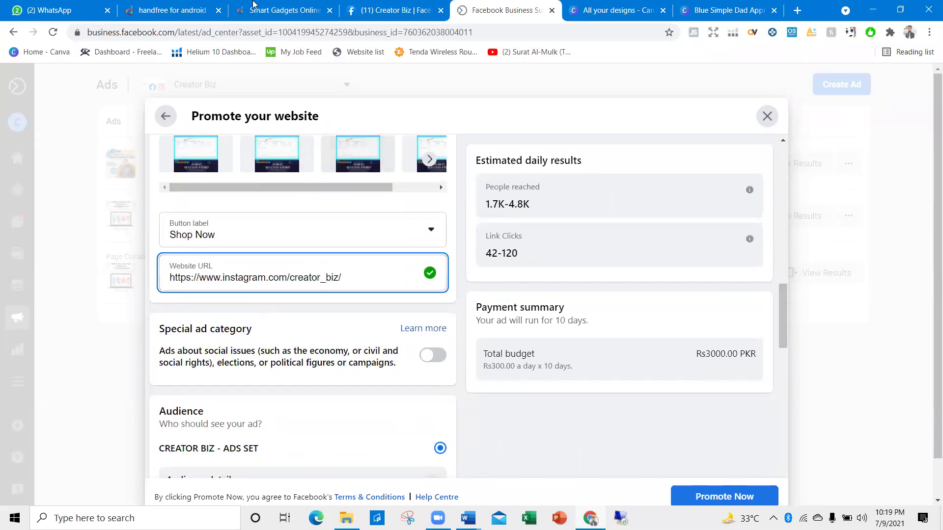
# Step: Replace the ad's website URL with the link of the INFINIX Original Handsfree product from the Smart Gadgets Online store on Daraz
pyautogui.click(278, 10)
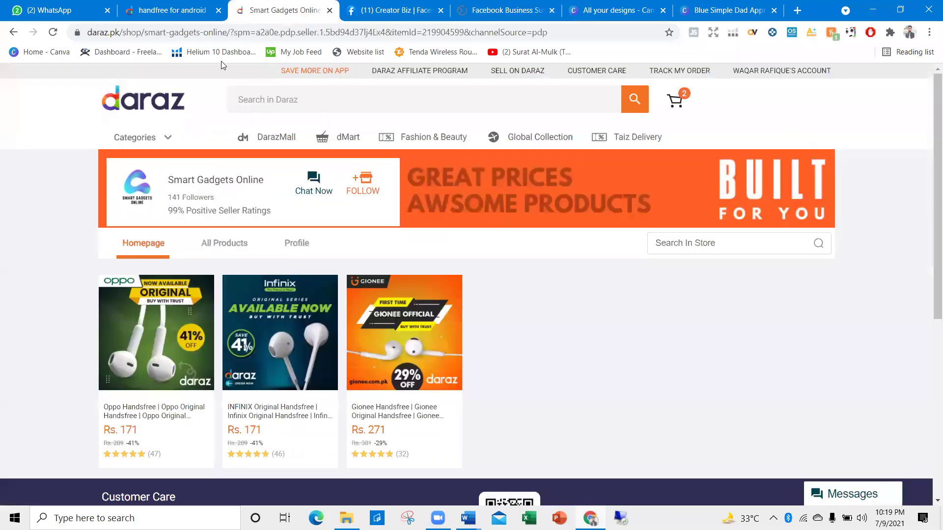
pyautogui.click(254, 371)
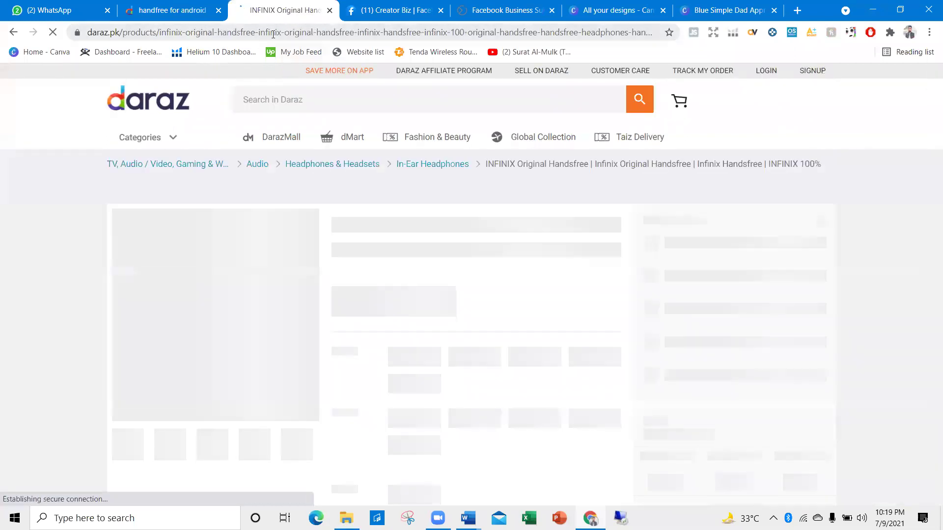
pyautogui.click(273, 33)
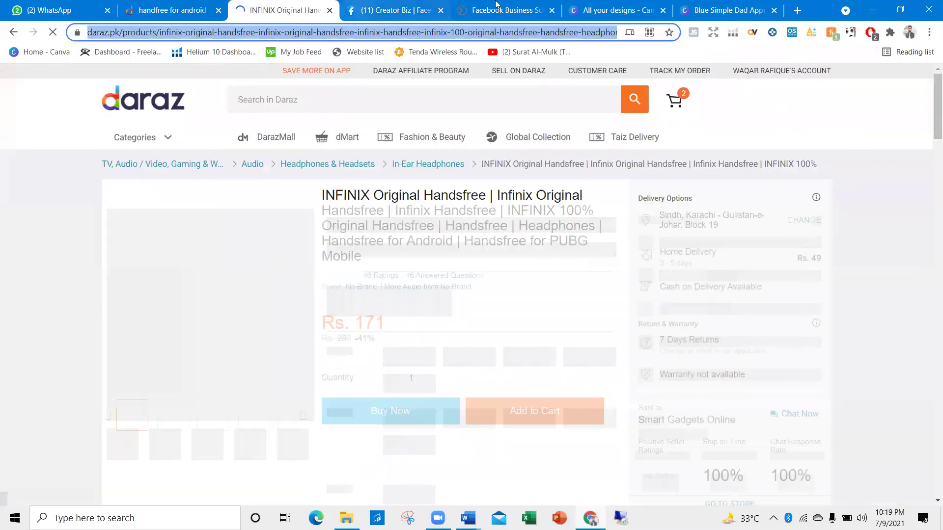
pyautogui.click(361, 10)
pyautogui.click(506, 10)
pyautogui.click(317, 271)
pyautogui.hotkey('ctrl', 'a')
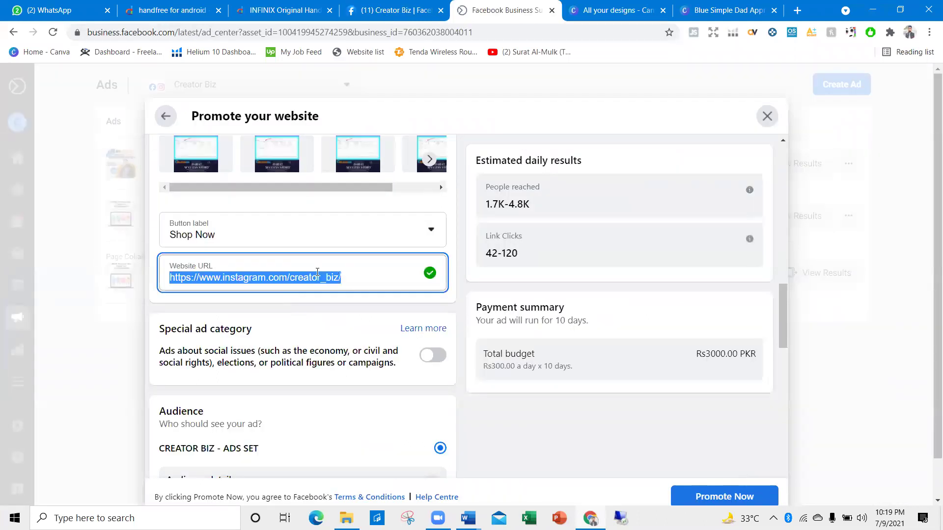
pyautogui.hotkey('ctrl', 'v')
pyautogui.click(303, 318)
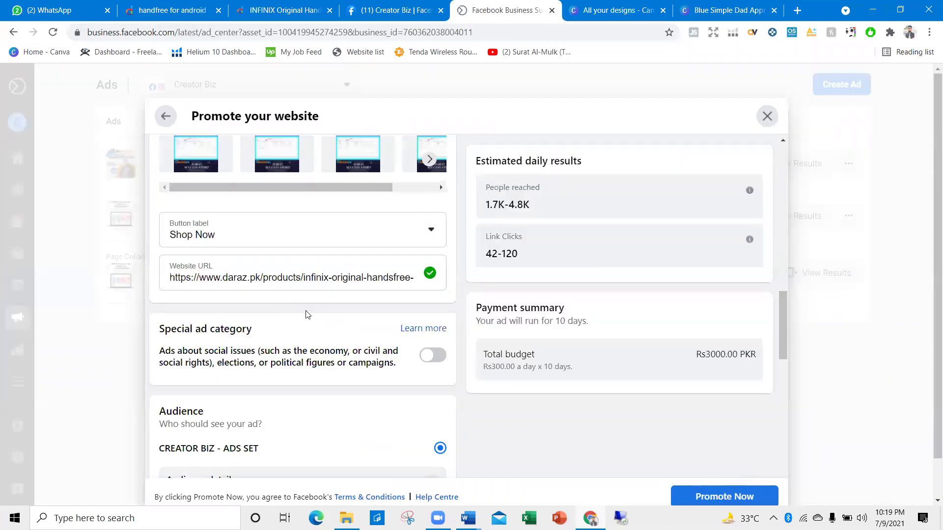
# Step: Examine the ad preview to check the destination site shown with the Shop Now button
pyautogui.scroll(4, 310, 311)
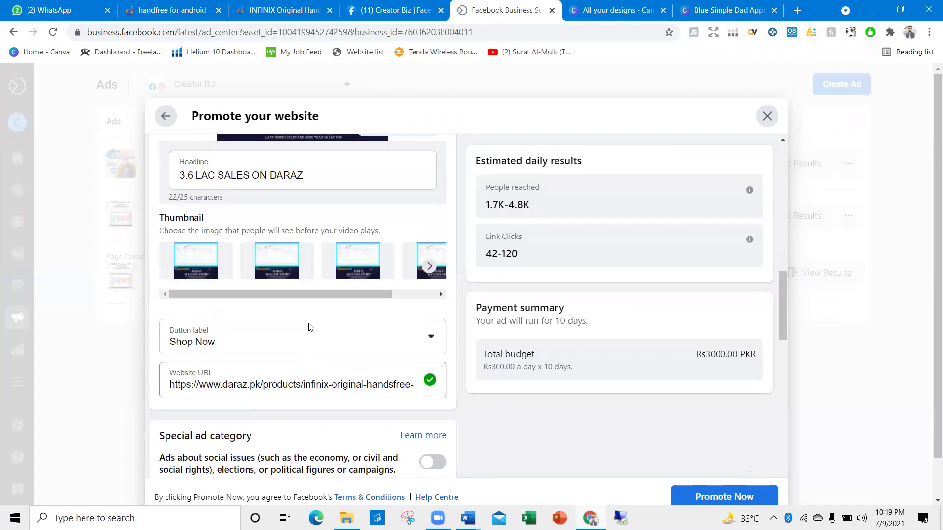
pyautogui.scroll(-1, 638, 316)
pyautogui.scroll(10, 617, 314)
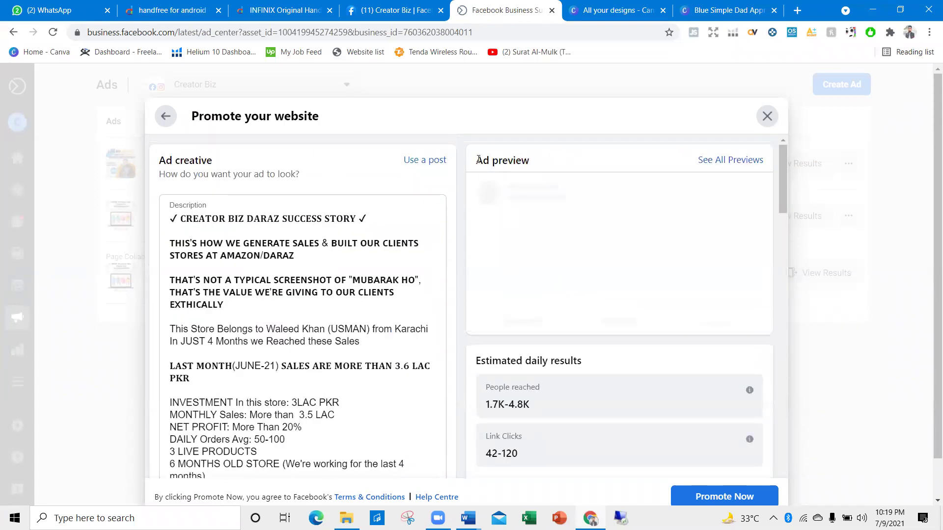
pyautogui.moveTo(479, 160); pyautogui.dragTo(547, 159)
pyautogui.click(556, 166)
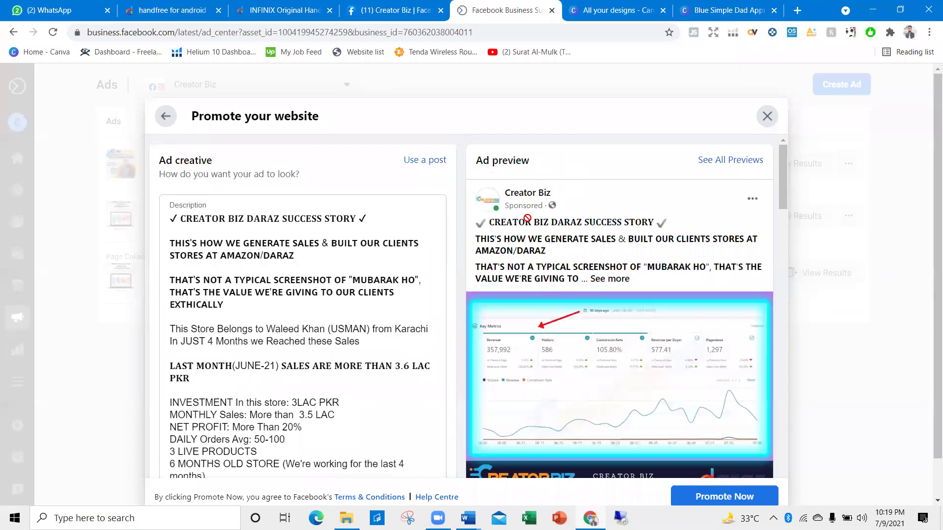
pyautogui.scroll(-5, 518, 324)
pyautogui.scroll(-1, 517, 324)
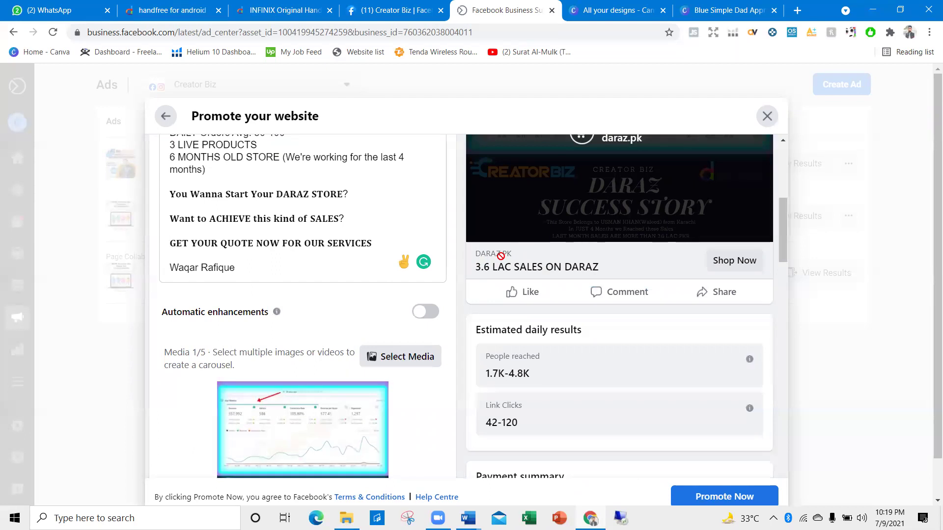
pyautogui.scroll(5, 626, 288)
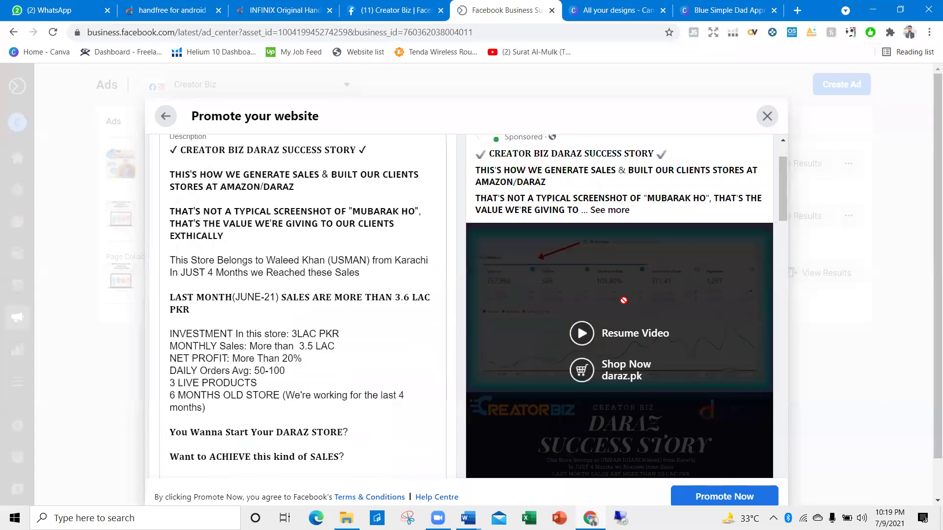
# Step: Review the ad's preview, description, estimated daily results, budget summary and audience details
pyautogui.scroll(-1, 617, 303)
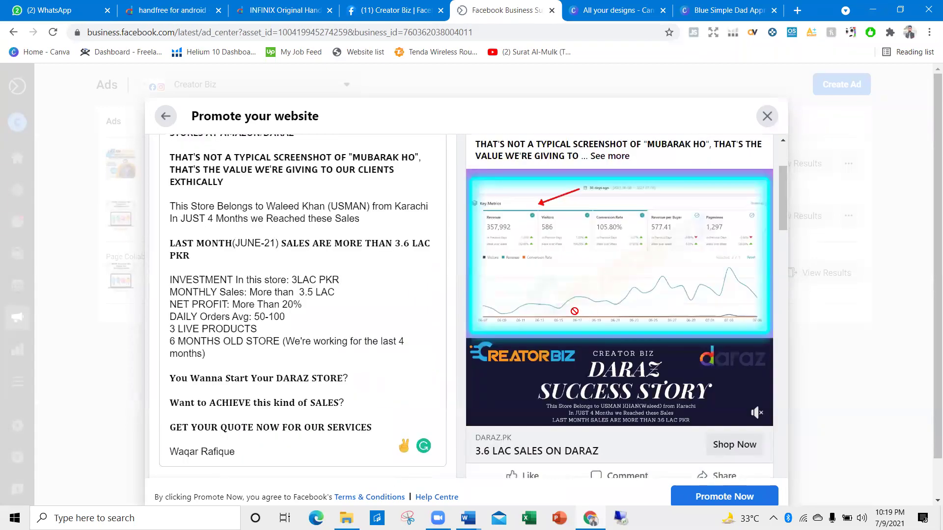
pyautogui.scroll(3, 574, 311)
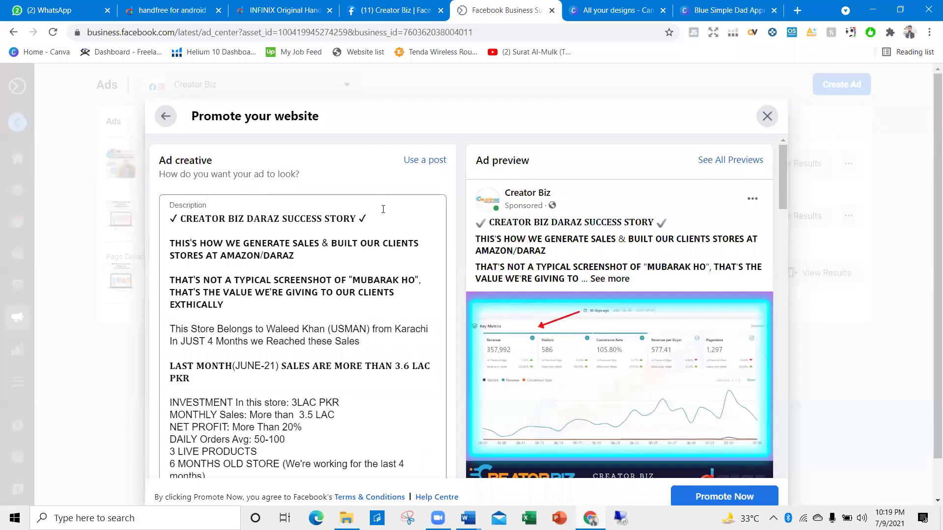
pyautogui.scroll(-6, 384, 209)
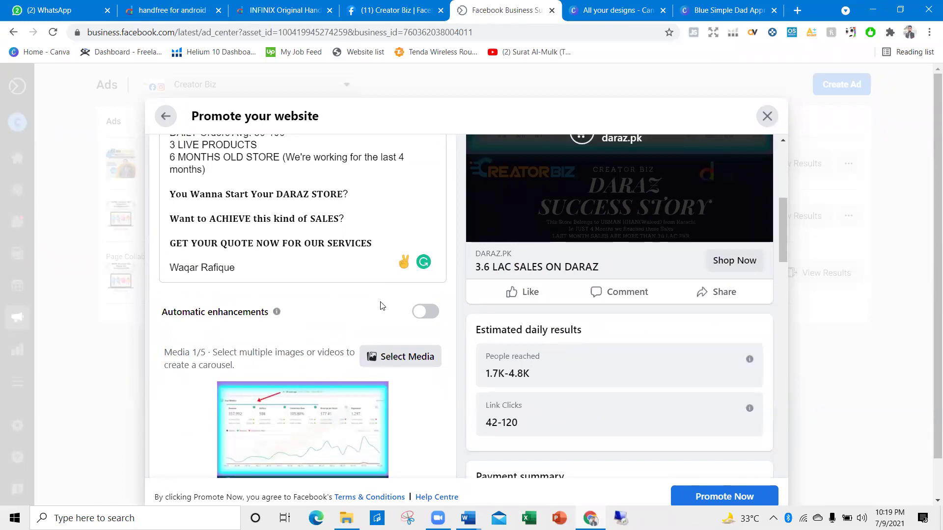
pyautogui.scroll(-4, 381, 306)
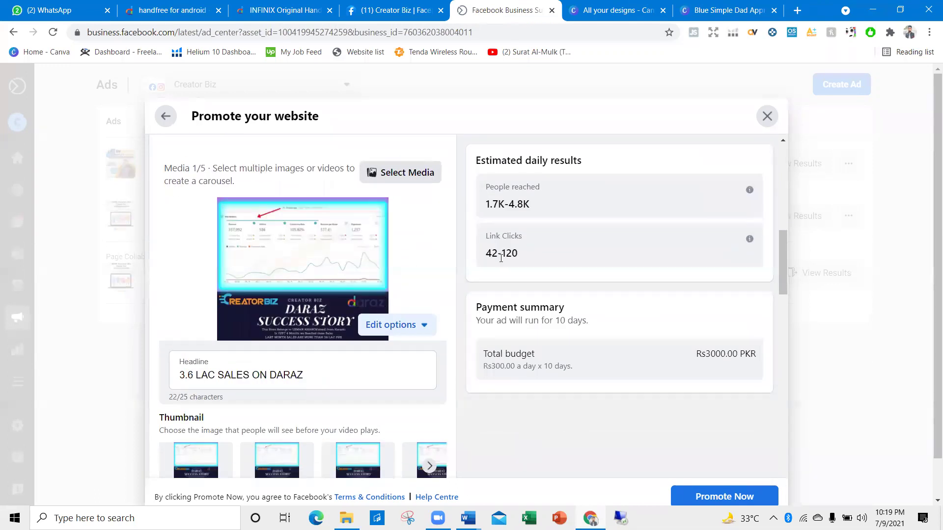
pyautogui.moveTo(529, 253); pyautogui.dragTo(474, 162)
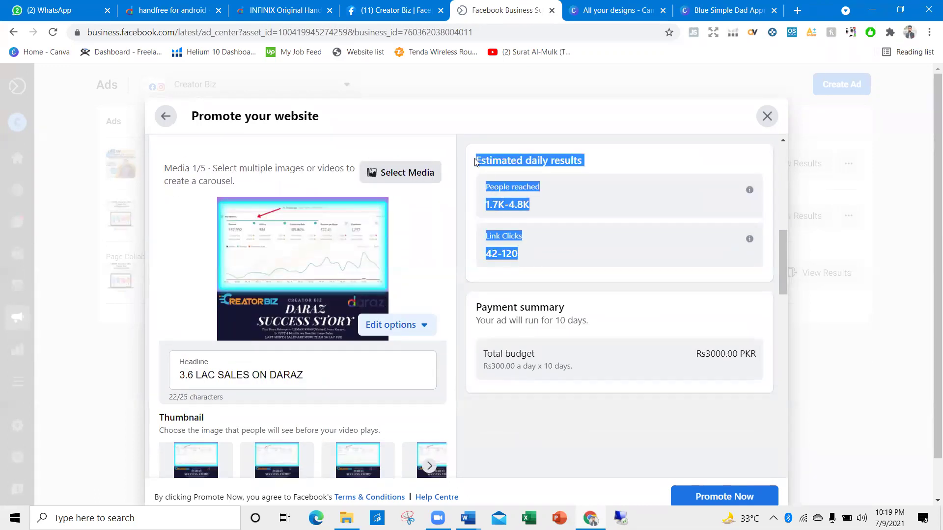
pyautogui.click(549, 225)
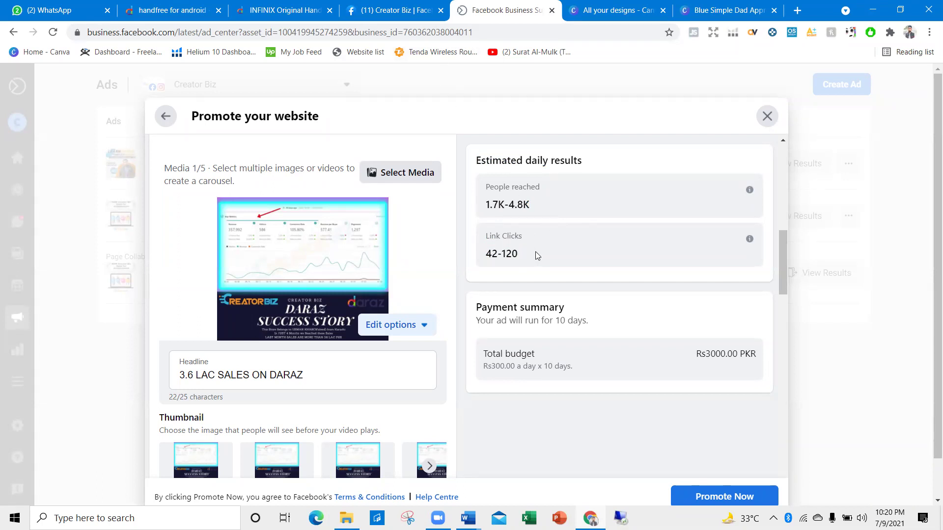
pyautogui.scroll(-7, 381, 371)
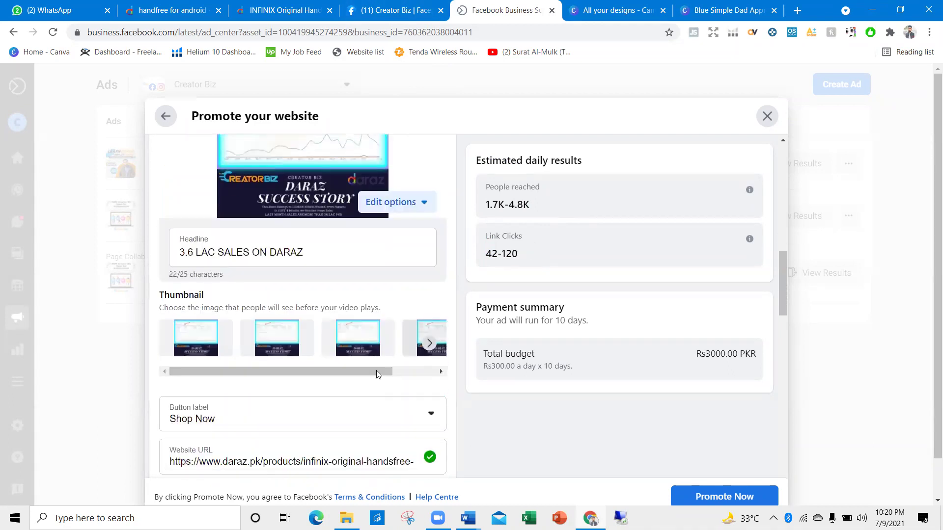
pyautogui.scroll(-3, 331, 362)
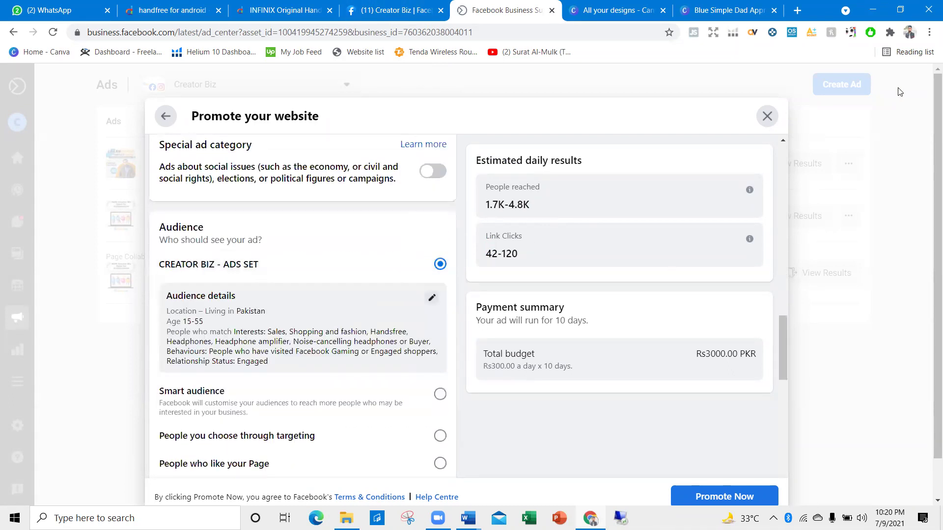
# Step: Close the website ad without promoting it and discard its changes
pyautogui.click(766, 116)
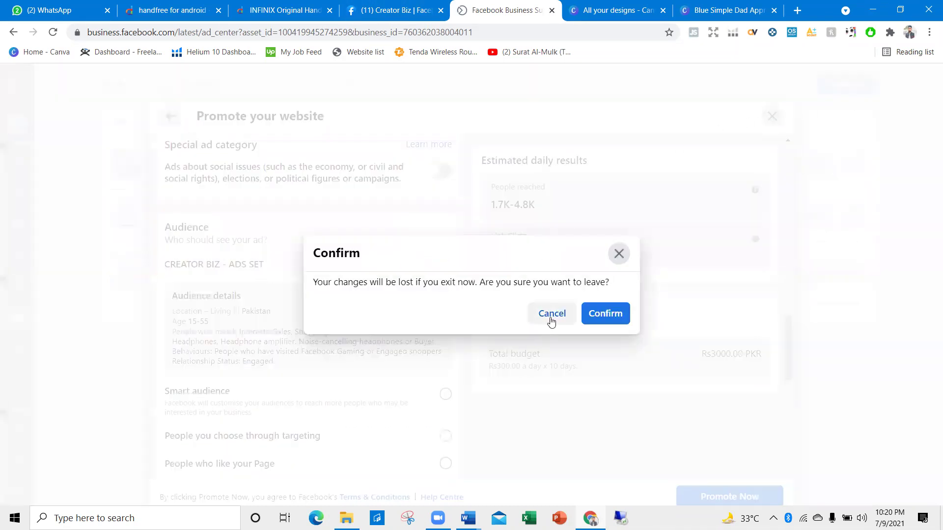
pyautogui.click(606, 313)
# Step: Open The Green Store page from the list of managed Facebook pages
pyautogui.click(387, 6)
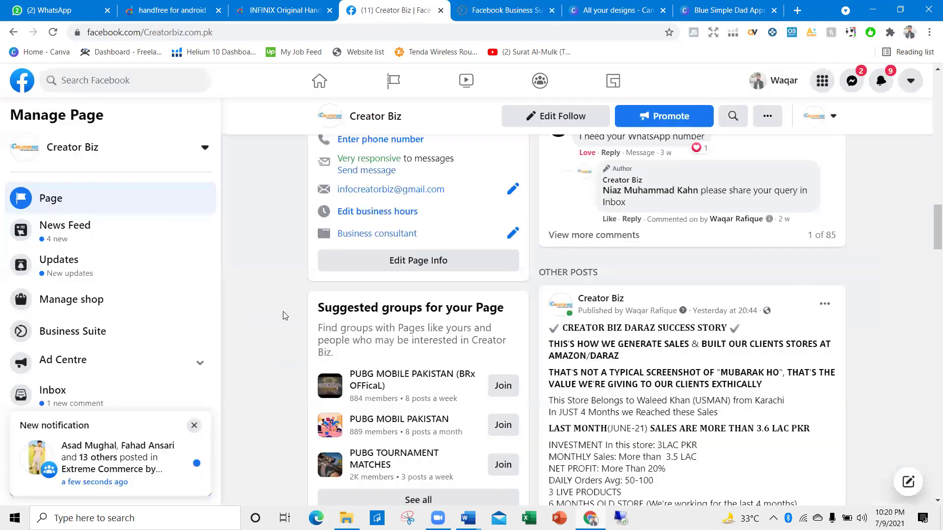
pyautogui.click(23, 88)
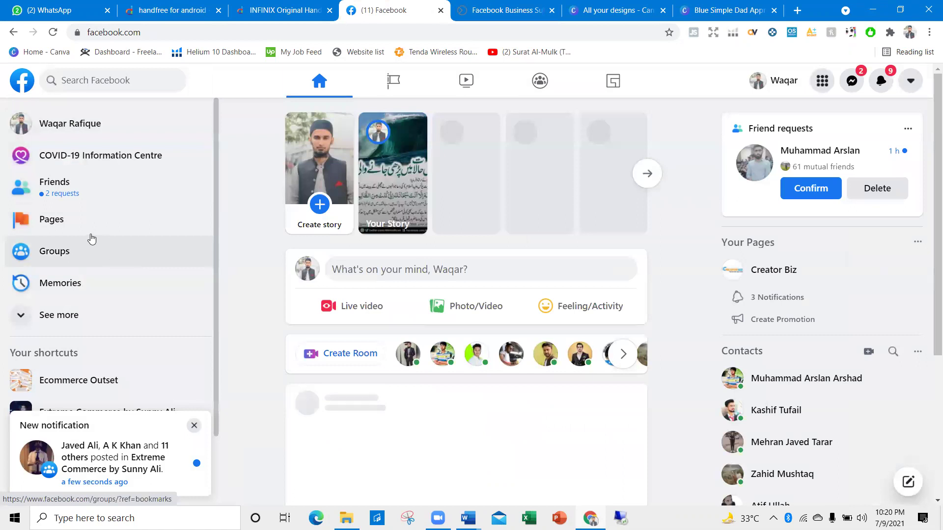
pyautogui.click(87, 221)
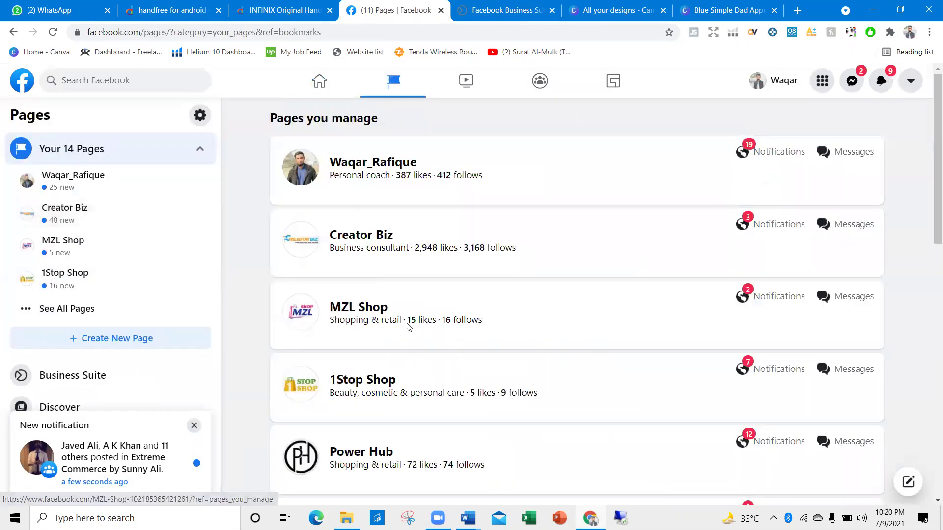
pyautogui.scroll(-2, 407, 327)
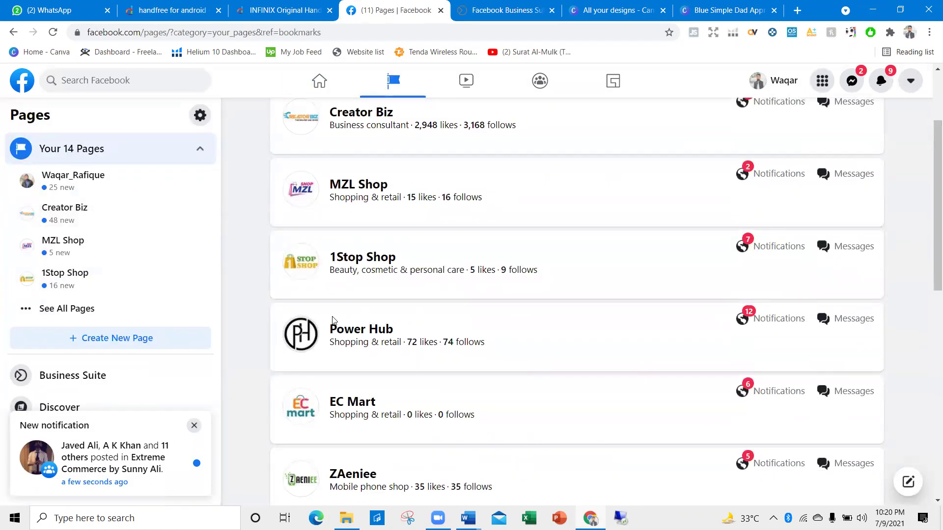
pyautogui.scroll(-5, 315, 283)
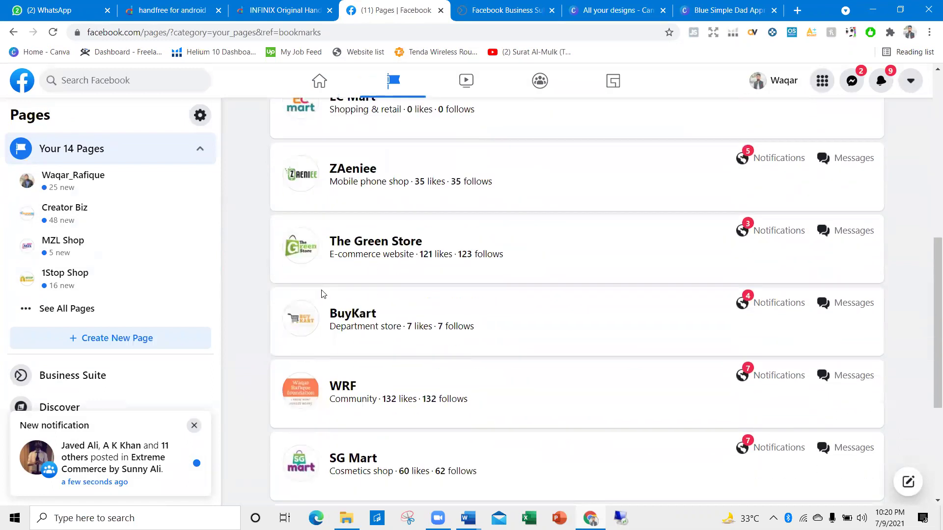
pyautogui.click(309, 249)
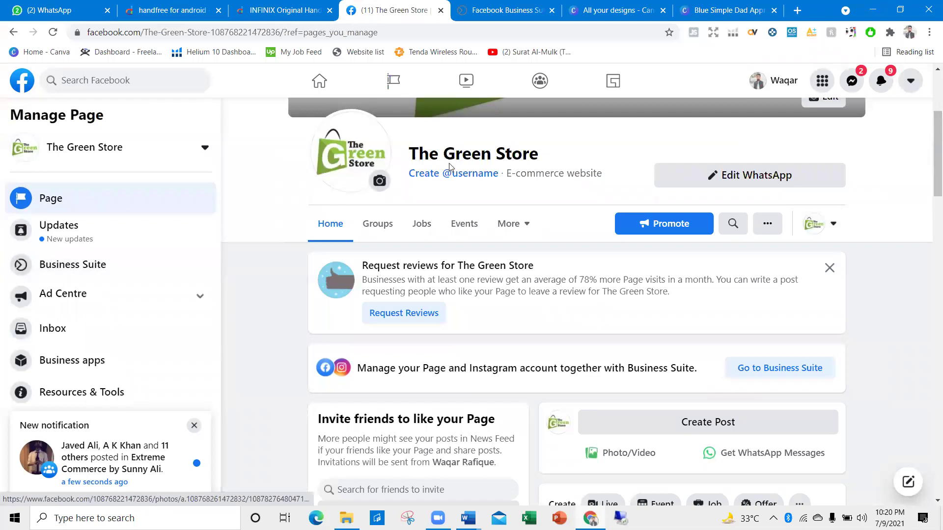
# Step: Open The Green Store's ads list in Business Suite from the page's promotion options
pyautogui.click(675, 224)
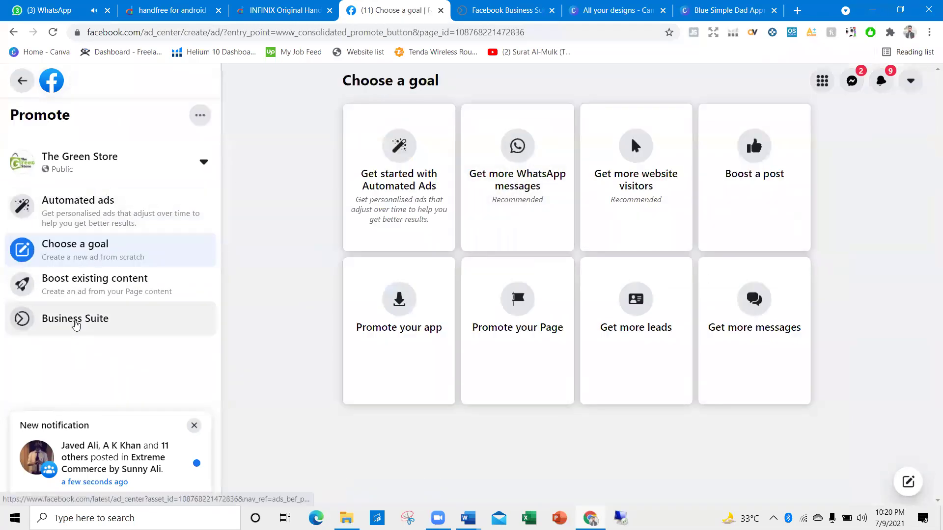
pyautogui.click(84, 290)
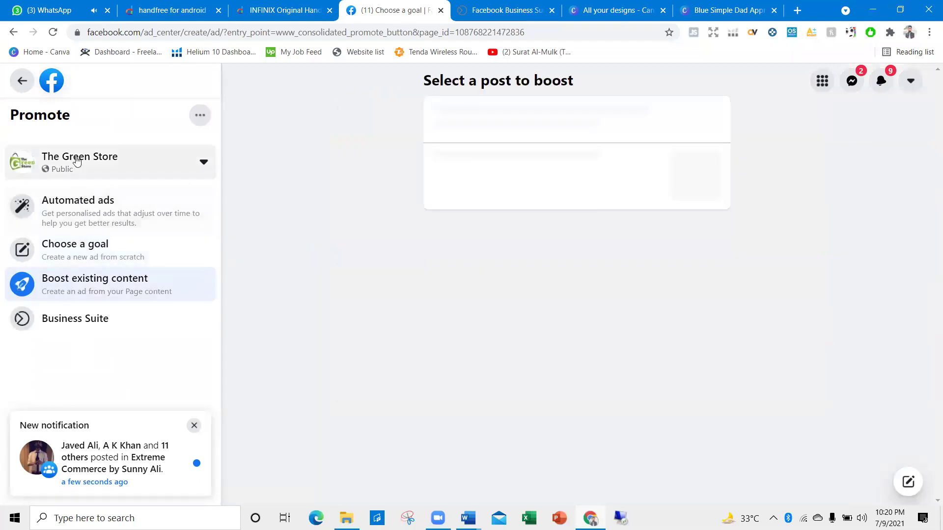
pyautogui.click(91, 324)
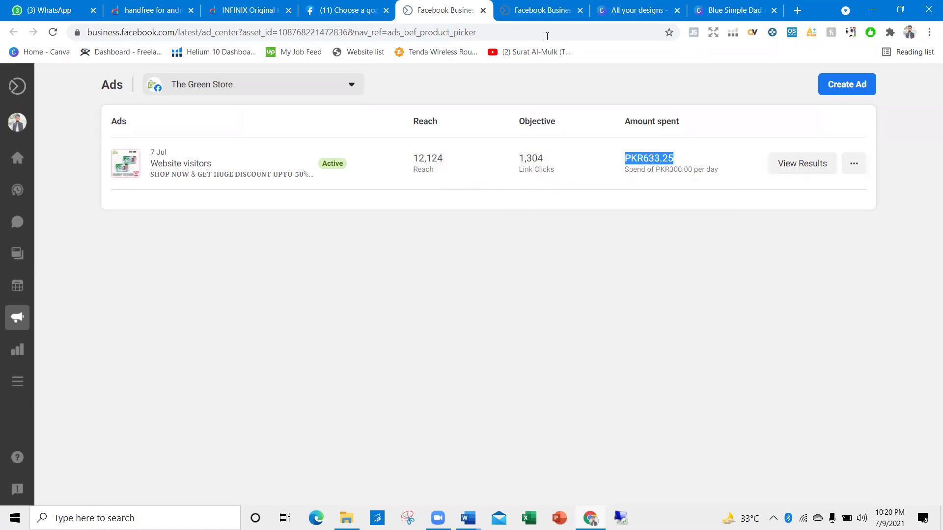
# Step: Compare the Creator Biz ad results with the amount spent and link clicks of The Green Store's ad
pyautogui.click(552, 9)
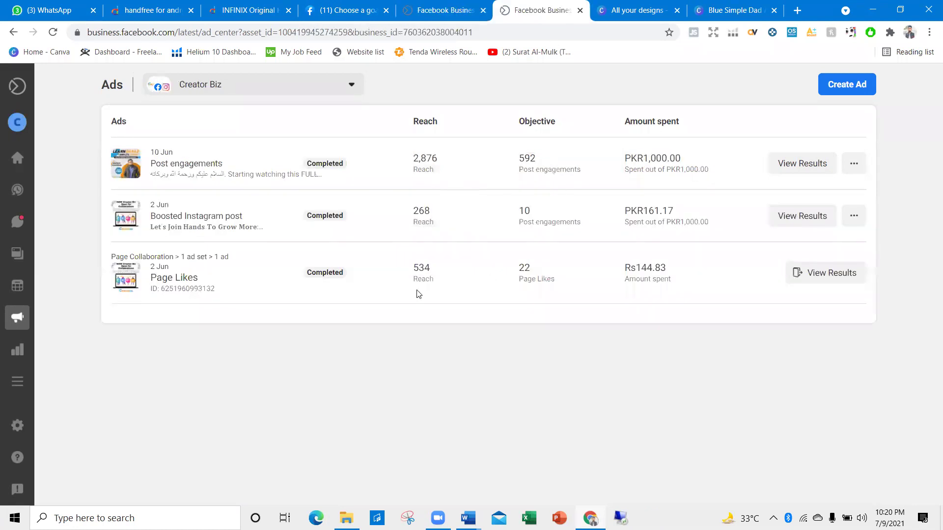
pyautogui.click(448, 4)
pyautogui.click(533, 293)
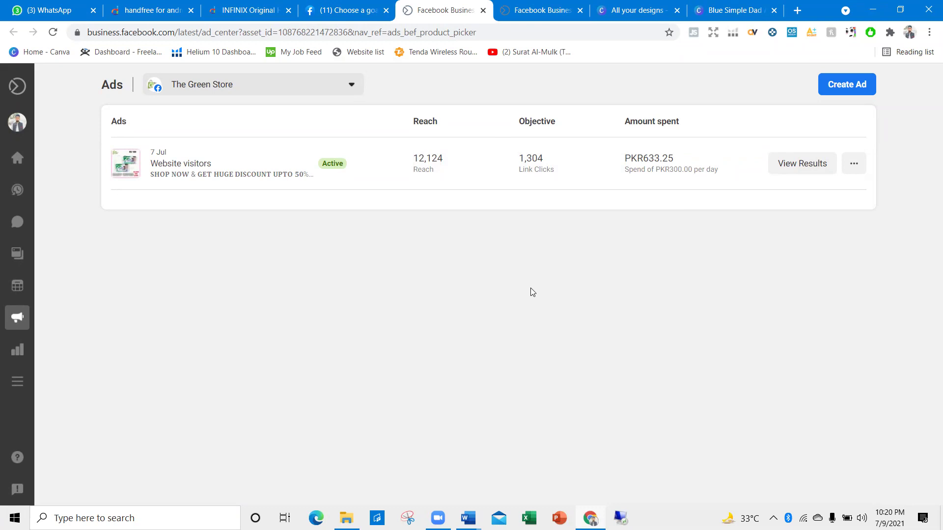
pyautogui.doubleClick(651, 158)
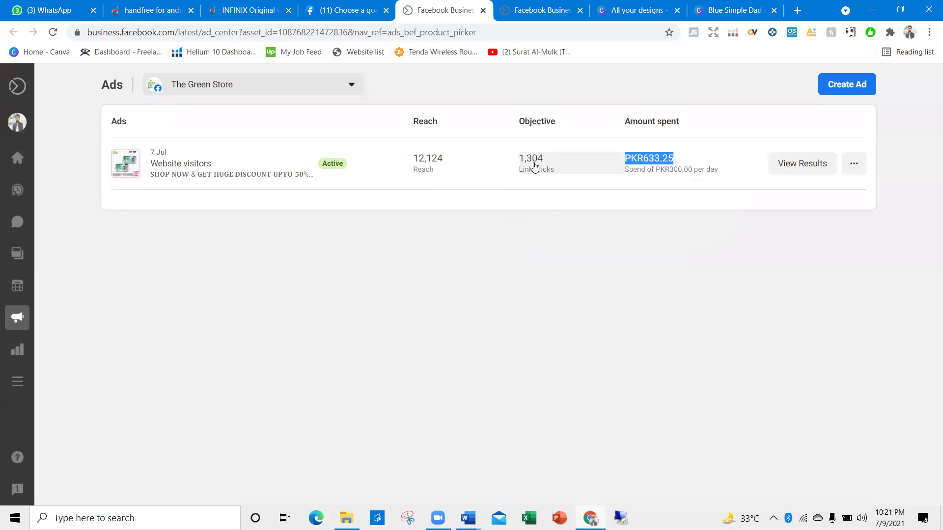
pyautogui.click(528, 211)
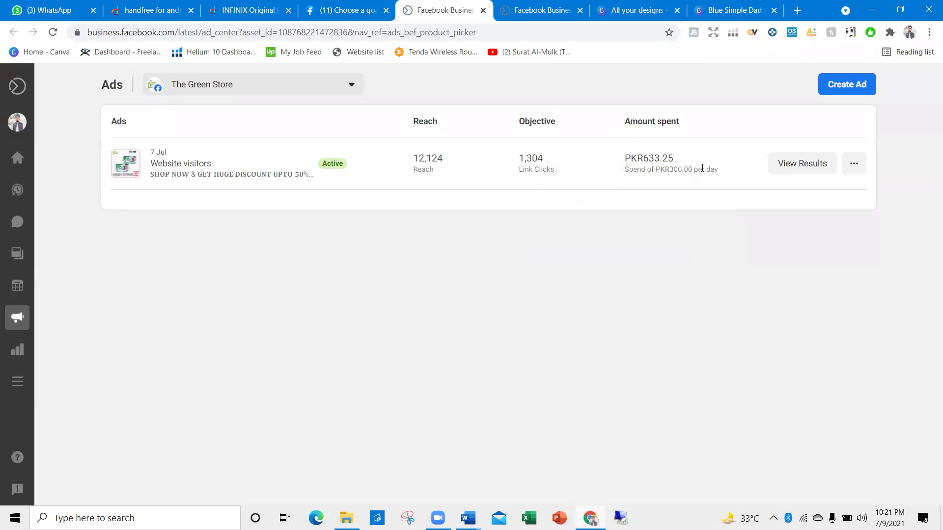
# Step: Examine The Green Store's Website visitors ad, checking its daily spend, objective, status, link clicks and amount spent
pyautogui.doubleClick(673, 170)
pyautogui.click(708, 172)
pyautogui.moveTo(719, 172); pyautogui.dragTo(314, 167)
pyautogui.click(372, 176)
pyautogui.moveTo(148, 169)
pyautogui.mouseDown()
pyautogui.moveTo(153, 158)
pyautogui.moveTo(225, 160)
pyautogui.moveTo(153, 165)
pyautogui.mouseUp()
pyautogui.click(218, 171)
pyautogui.click(165, 197)
pyautogui.moveTo(152, 163); pyautogui.dragTo(247, 162)
pyautogui.click(247, 163)
pyautogui.moveTo(324, 164); pyautogui.dragTo(364, 169)
pyautogui.click(359, 177)
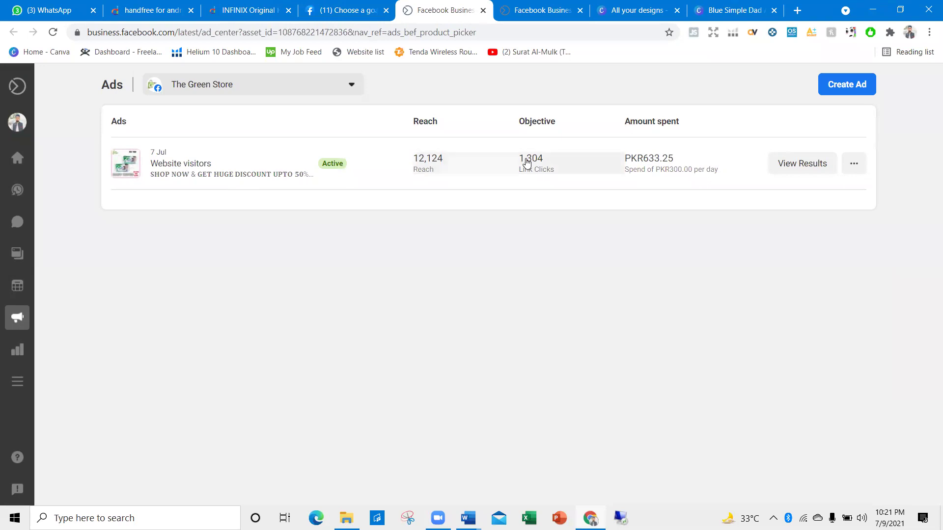
pyautogui.doubleClick(652, 158)
pyautogui.click(547, 199)
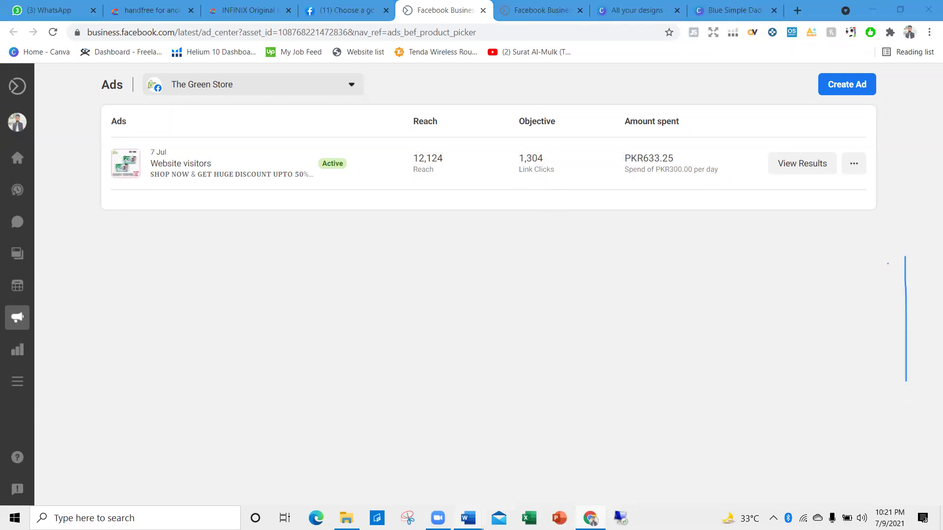
# Step: Switch to the Ranking document in Word and look over its ranking and external traffic notes
pyautogui.moveTo(468, 518)
pyautogui.click(537, 459)
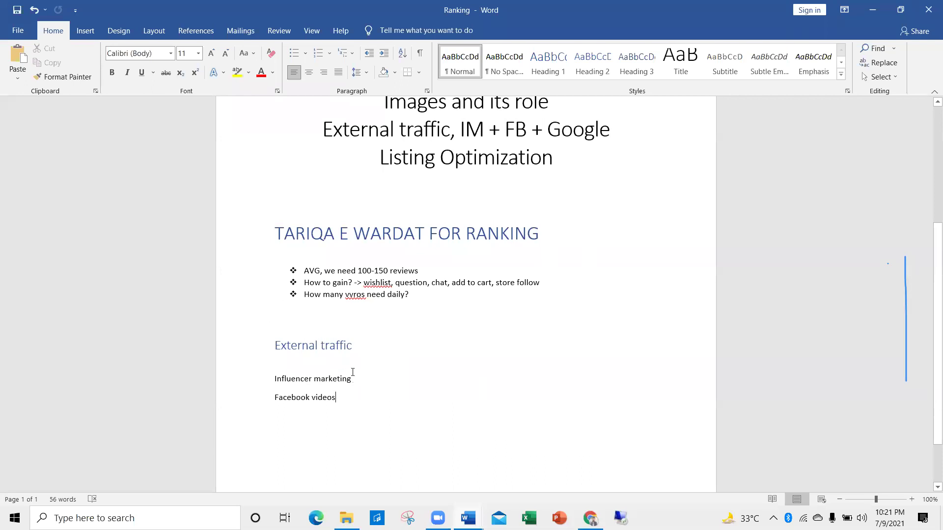
pyautogui.scroll(3, 352, 372)
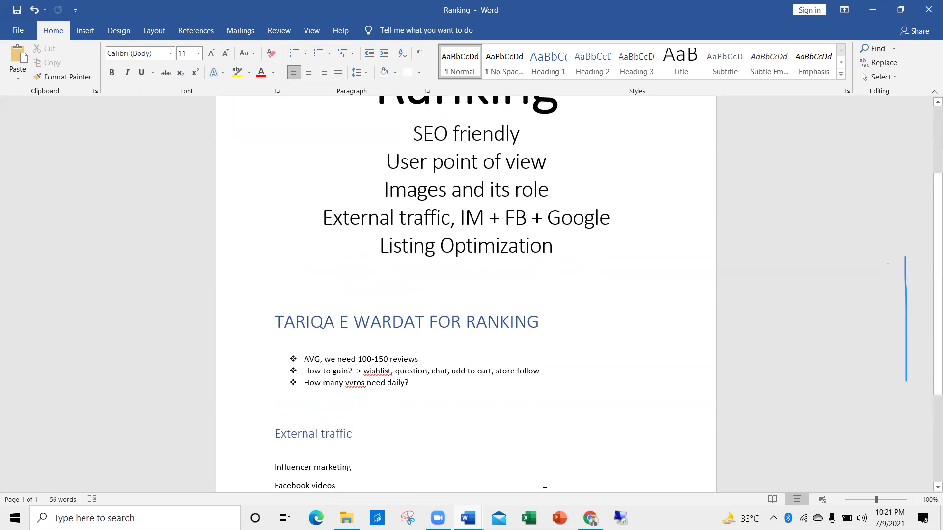
# Step: Return to the INFINIX Original Handsfree page on Daraz in the browser and undo the annotation lines drawn over the screen
pyautogui.hotkey('alt', 'Tab')
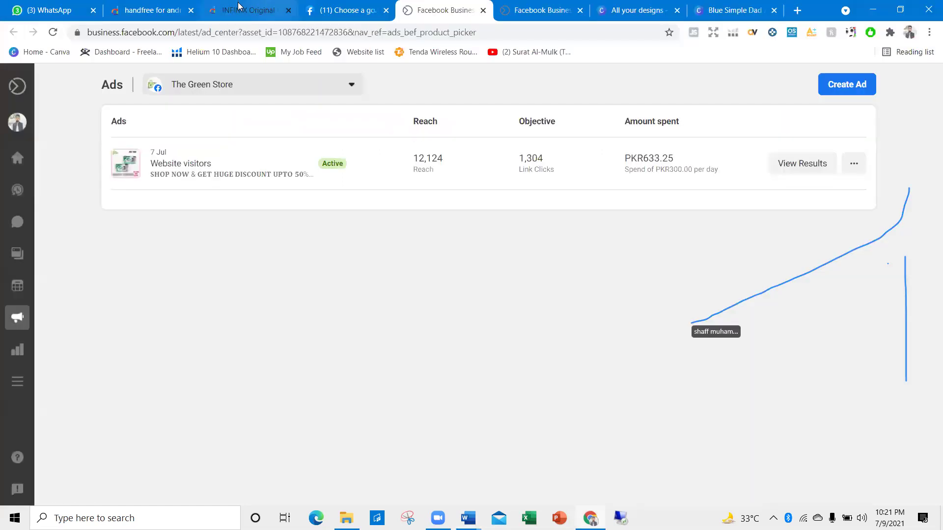
pyautogui.hotkey('ctrl', '3')
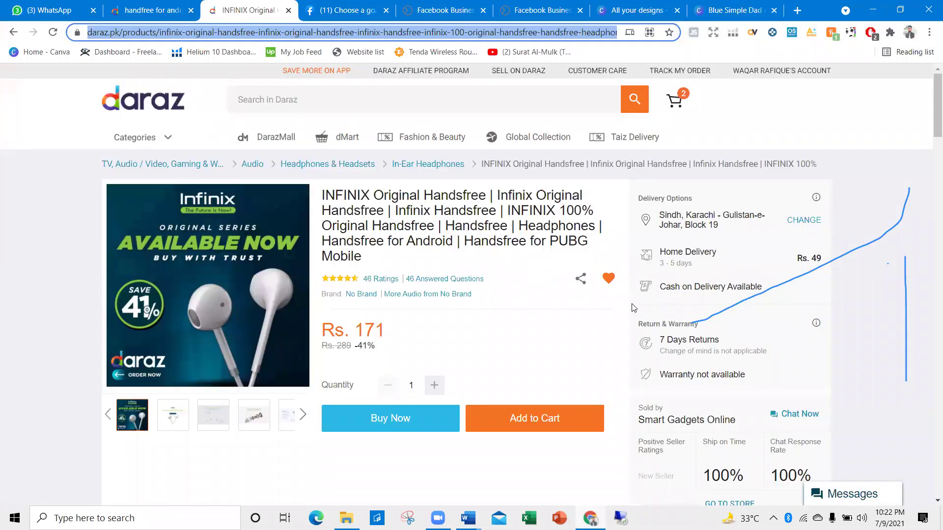
pyautogui.click(519, 514)
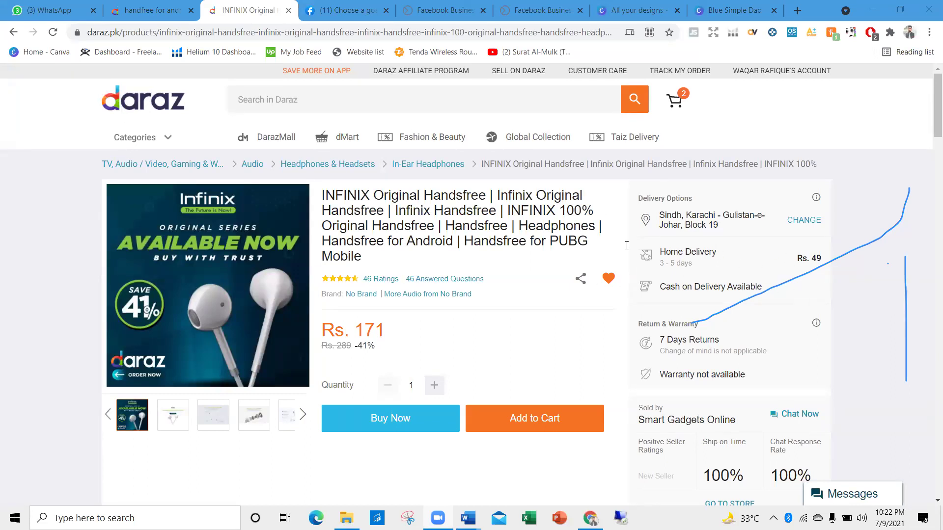
pyautogui.hotkey('ctrl', 'z')
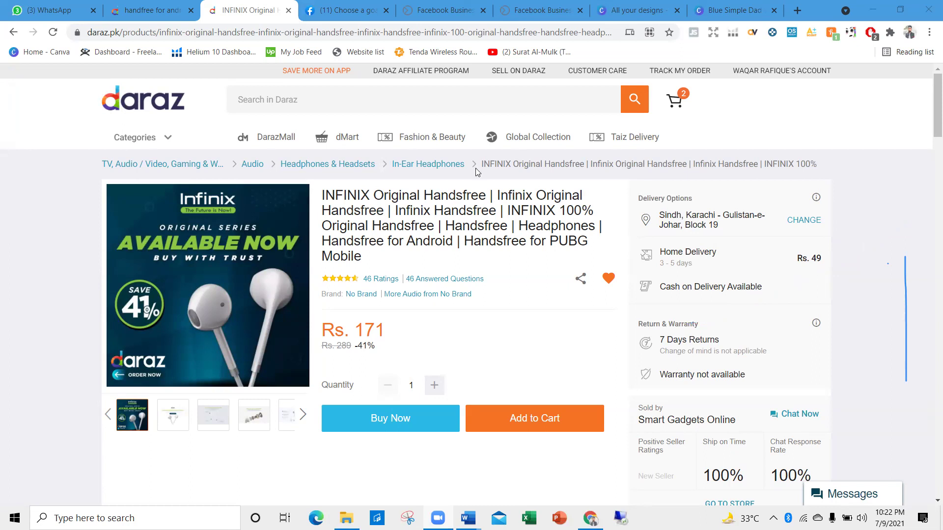
pyautogui.hotkey('ctrl', 'z')
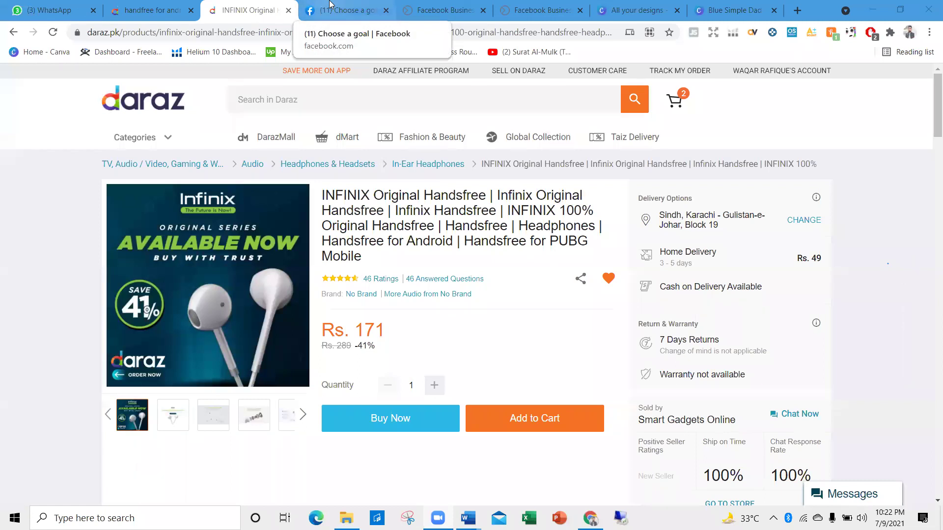
# Step: Review the INFINIX handsfree listing's title, price and product details
pyautogui.moveTo(366, 258); pyautogui.dragTo(327, 195)
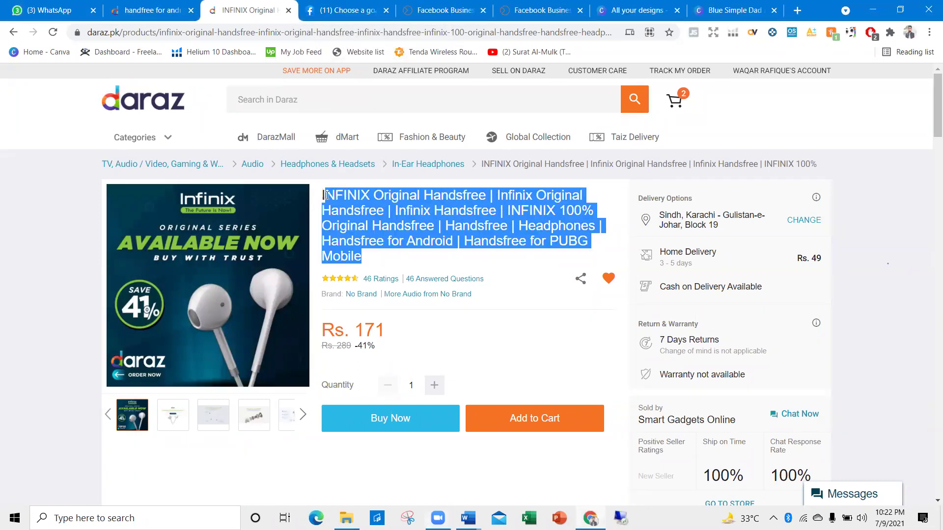
pyautogui.click(386, 268)
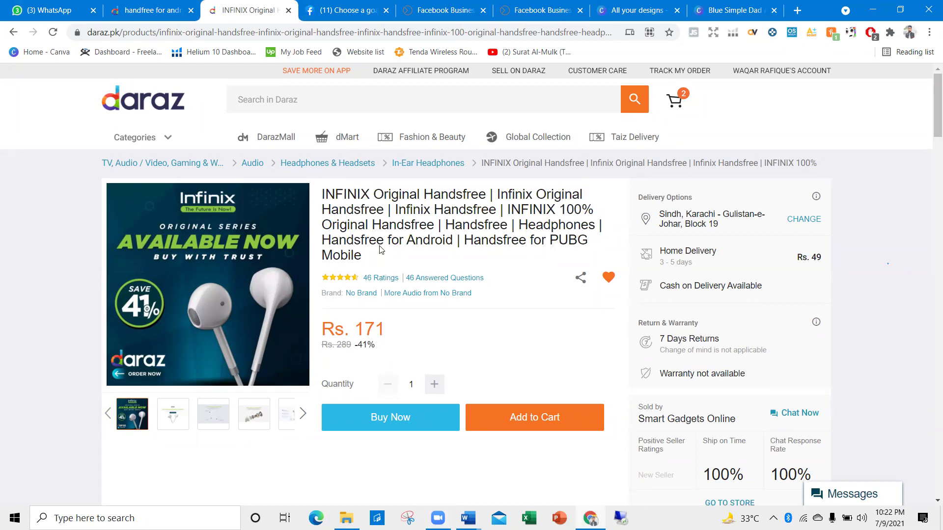
pyautogui.scroll(-1, 379, 249)
pyautogui.scroll(-1, 400, 251)
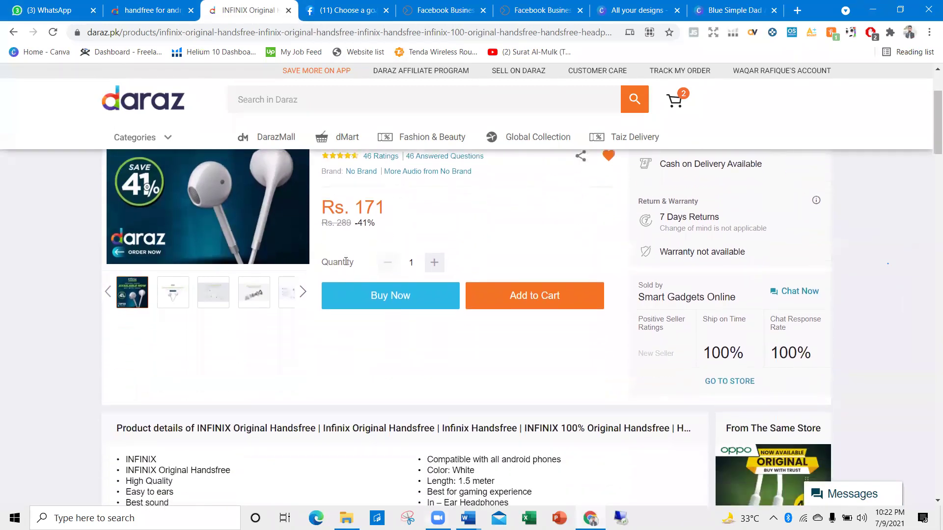
pyautogui.scroll(2, 247, 348)
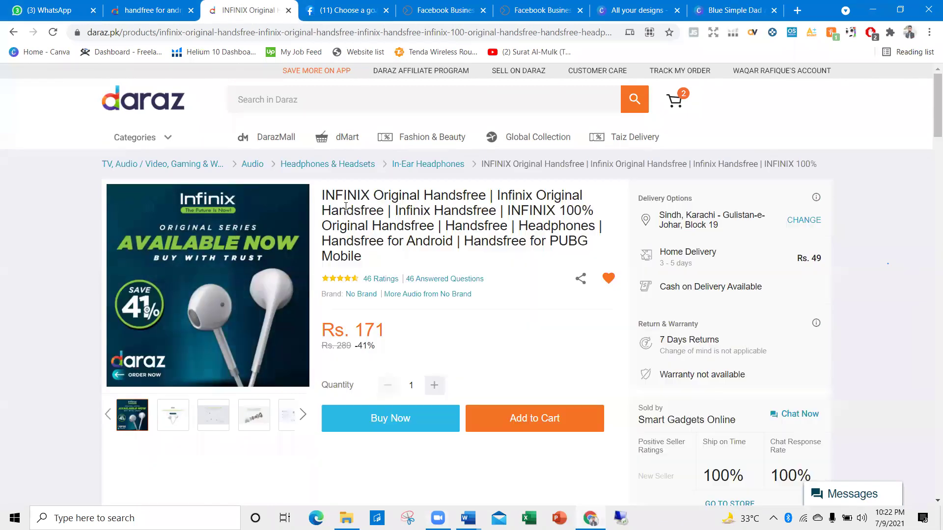
# Step: Copy "INFINIX Original Handsfree" from the listing title and search Daraz for that phrase instead of "handfree for android"
pyautogui.moveTo(328, 193); pyautogui.dragTo(455, 205)
pyautogui.hotkey('ctrl', 'c')
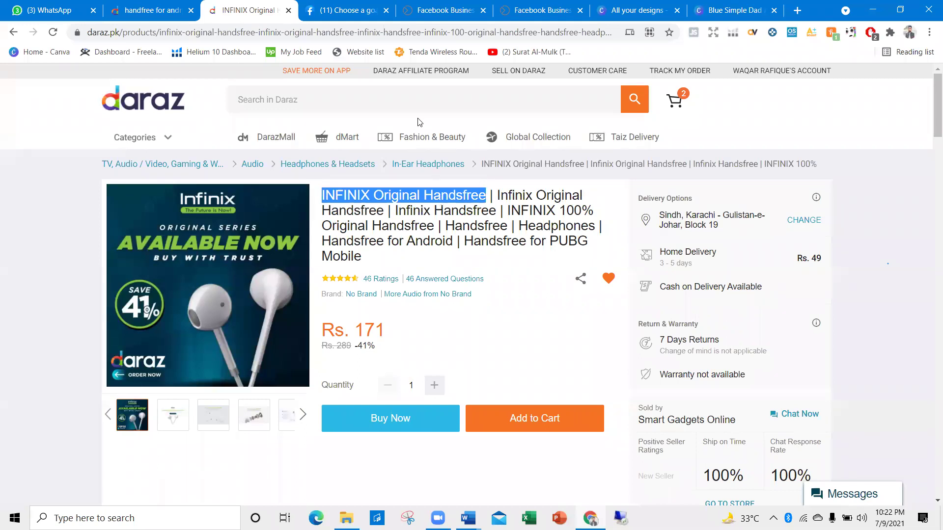
pyautogui.click(147, 9)
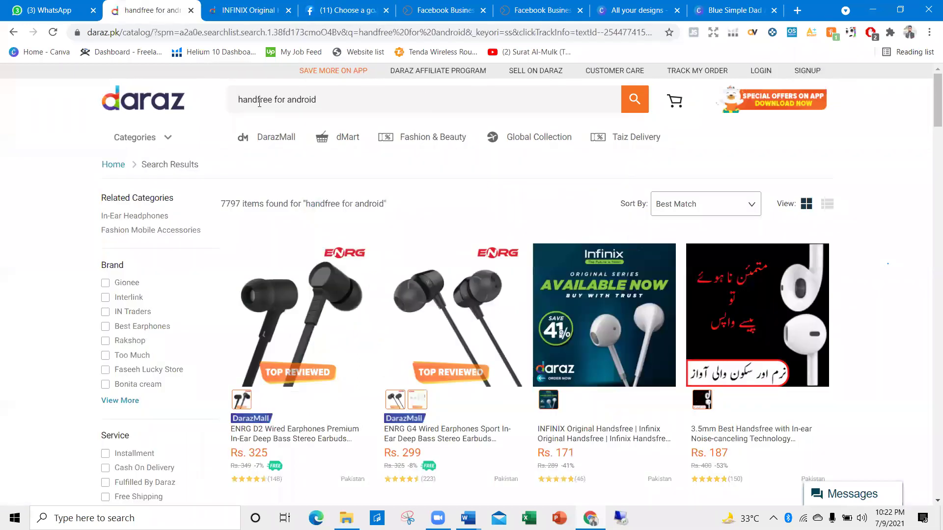
pyautogui.tripleClick(329, 95)
pyautogui.hotkey('ctrl', 'v')
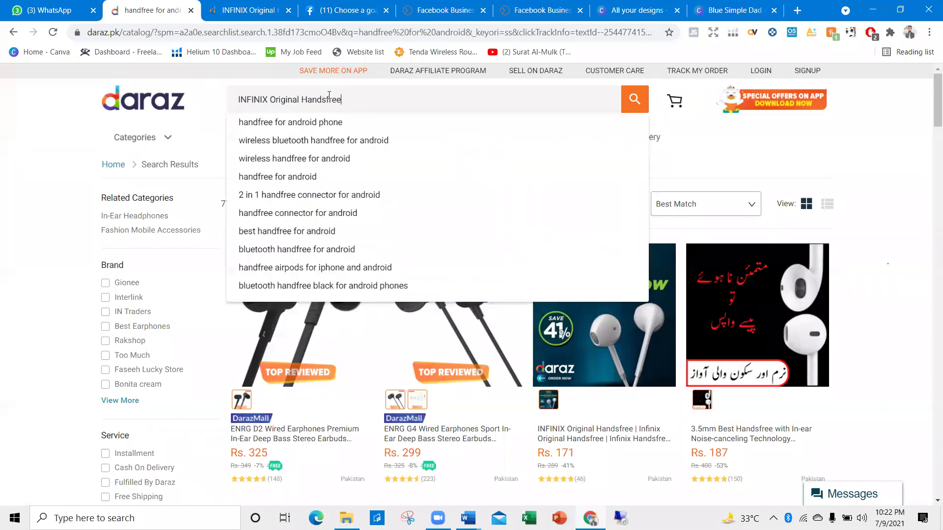
pyautogui.press('Return')
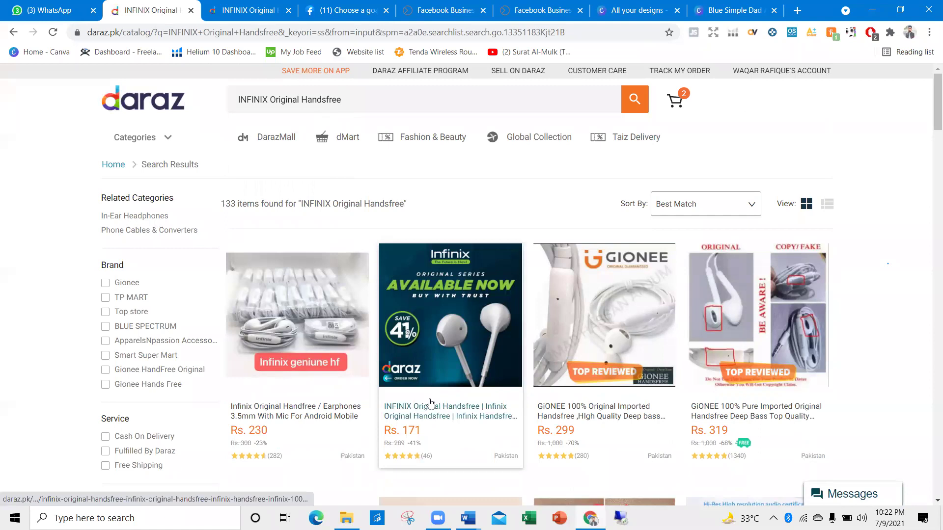
# Step: Check the number of items found for the search and look over the competing listings in the results
pyautogui.doubleClick(227, 202)
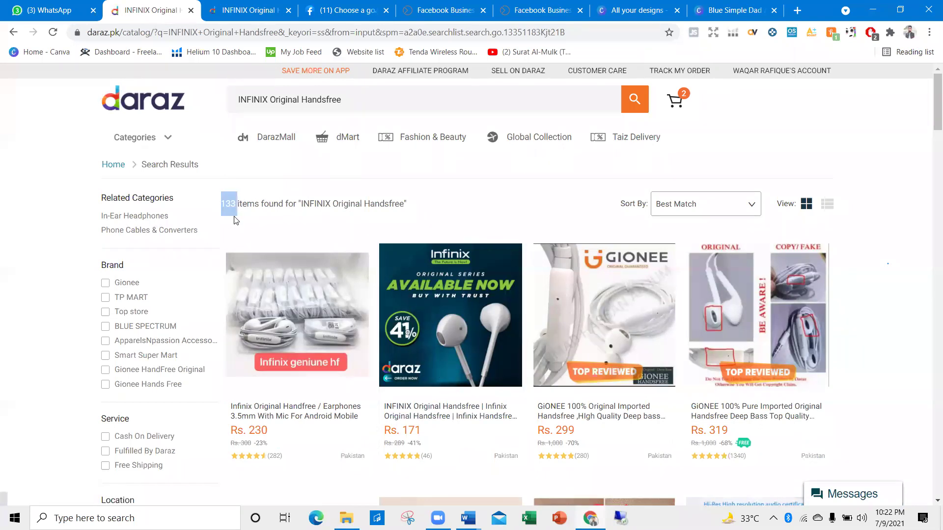
pyautogui.click(246, 208)
pyautogui.doubleClick(247, 205)
pyautogui.scroll(-5, 309, 218)
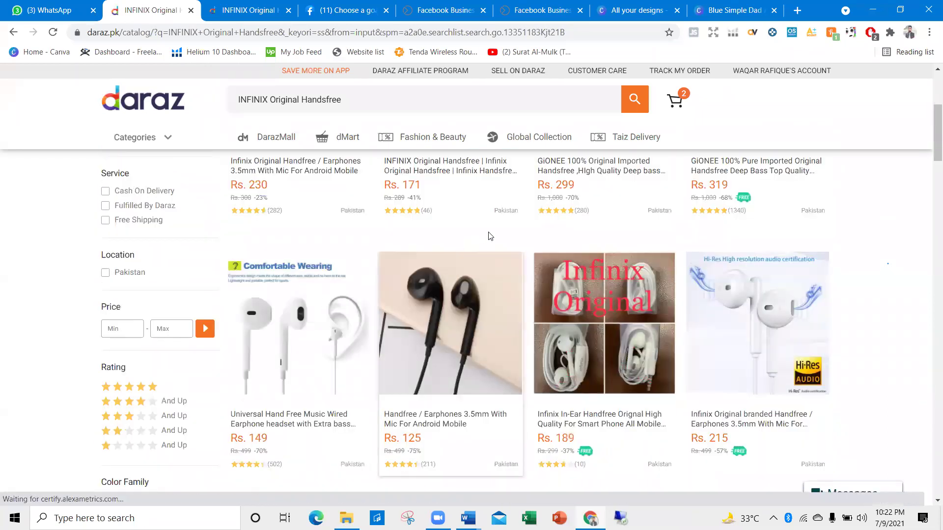
pyautogui.scroll(5, 491, 235)
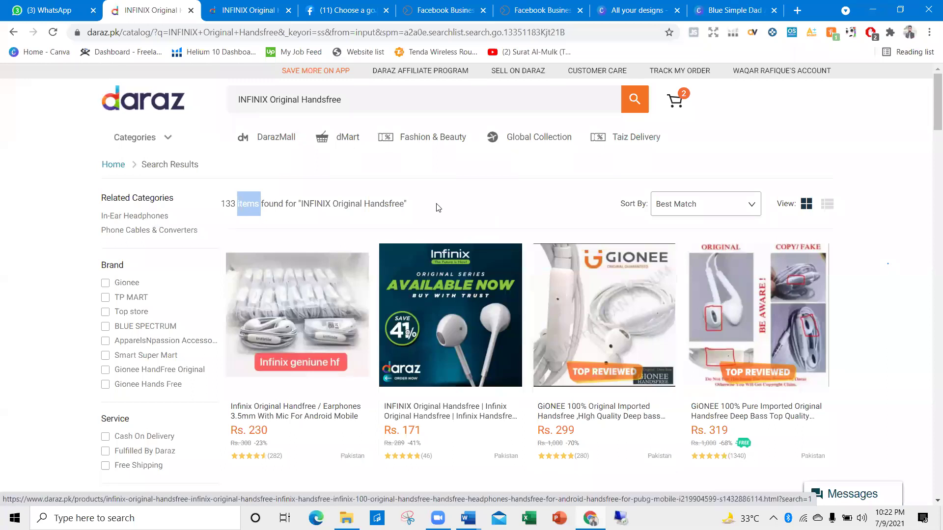
# Step: Return to the INFINIX handsfree listing and review the keywords in its full title against the search results
pyautogui.click(241, 10)
pyautogui.moveTo(383, 261); pyautogui.dragTo(324, 198)
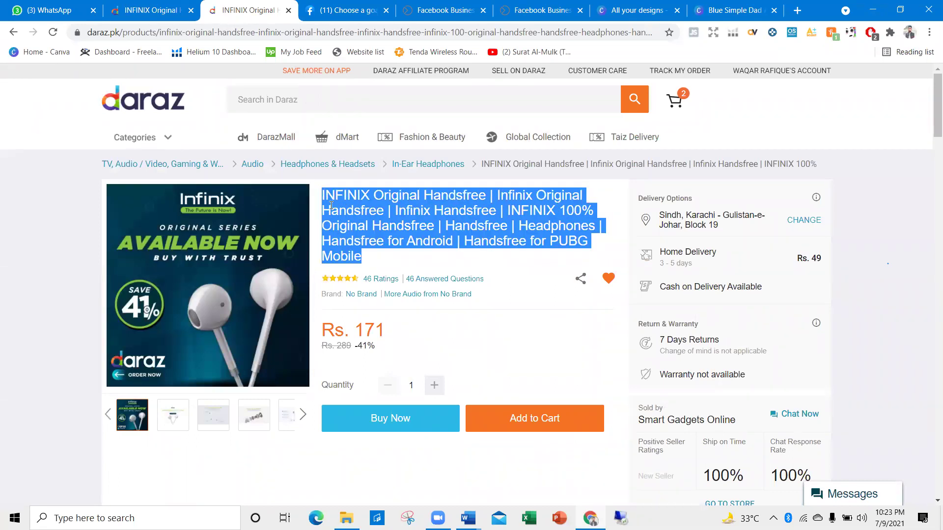
pyautogui.click(382, 257)
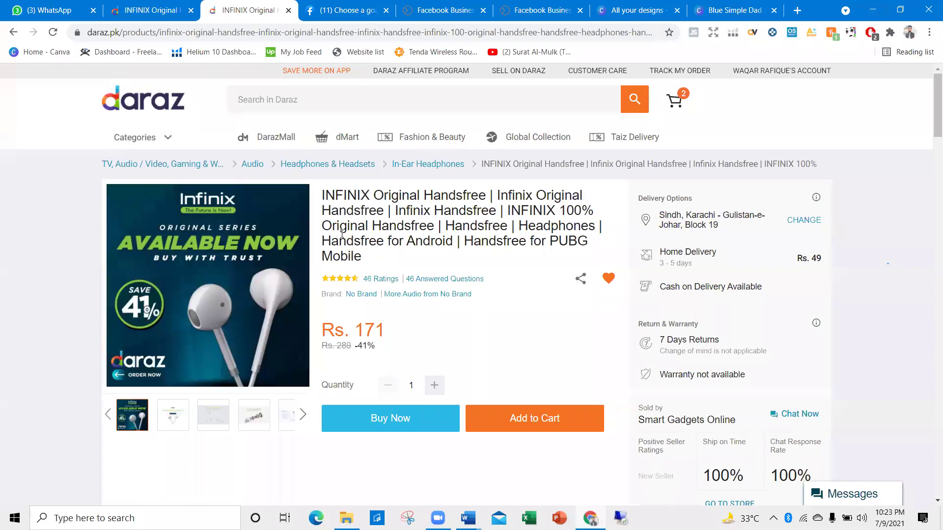
pyautogui.hotkey('ctrl', 'shift', 'Tab')
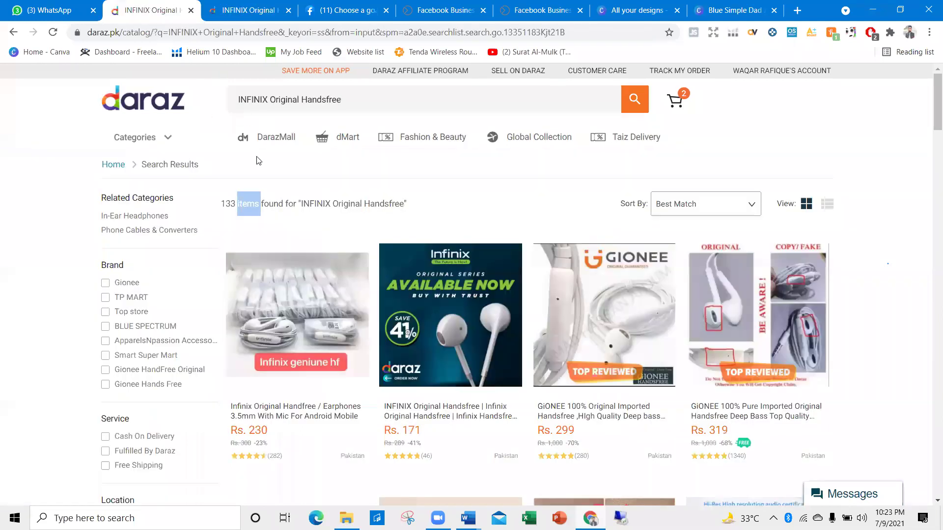
pyautogui.hotkey('ctrl', 'Tab')
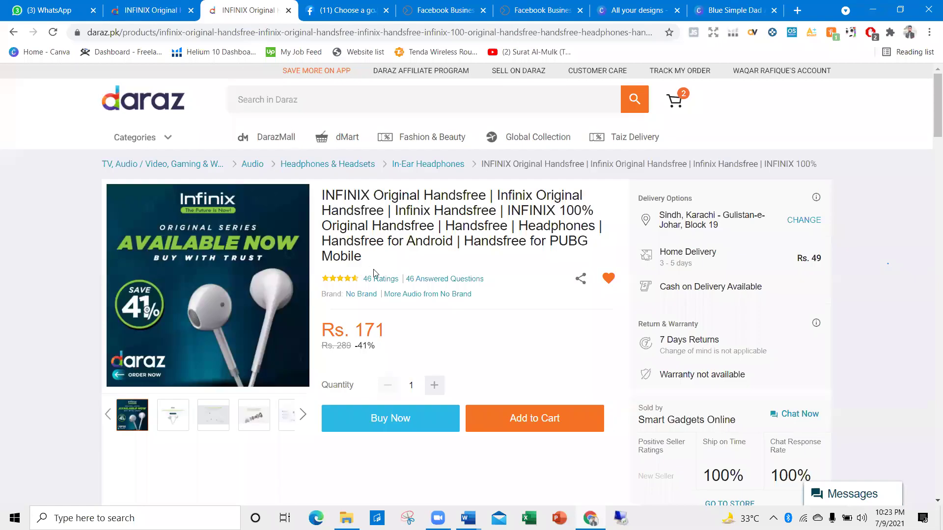
pyautogui.moveTo(312, 212); pyautogui.dragTo(597, 211)
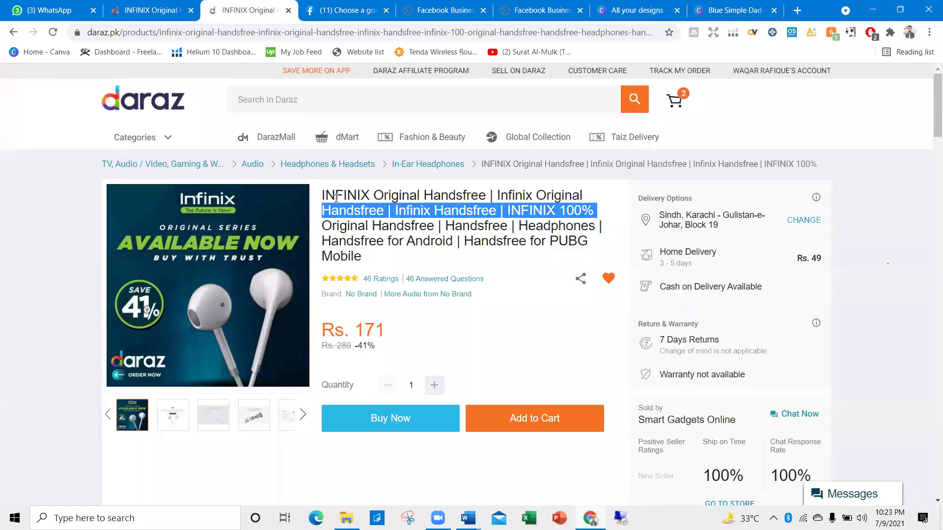
pyautogui.click(366, 253)
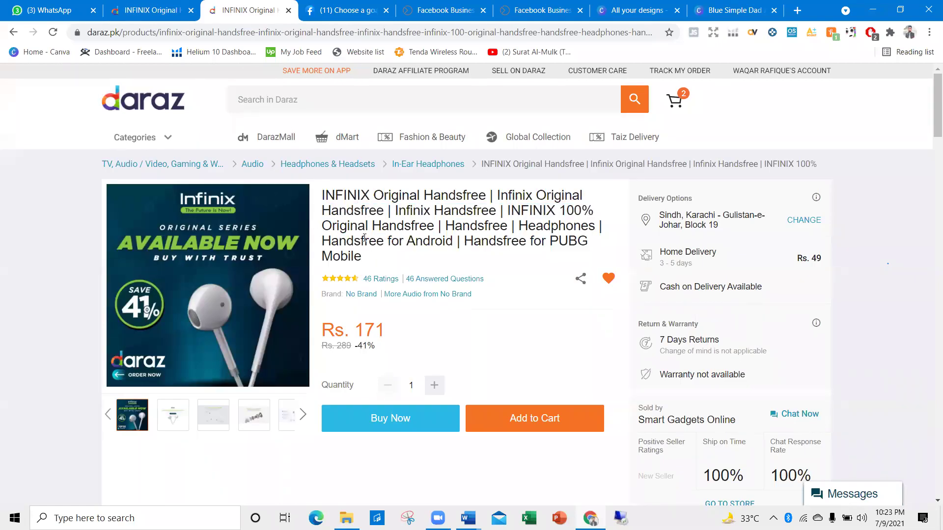
# Step: Examine the listing's category path from TV, Audio / Video to In-Ear Headphones, and reread the product title
pyautogui.moveTo(67, 167); pyautogui.dragTo(496, 181)
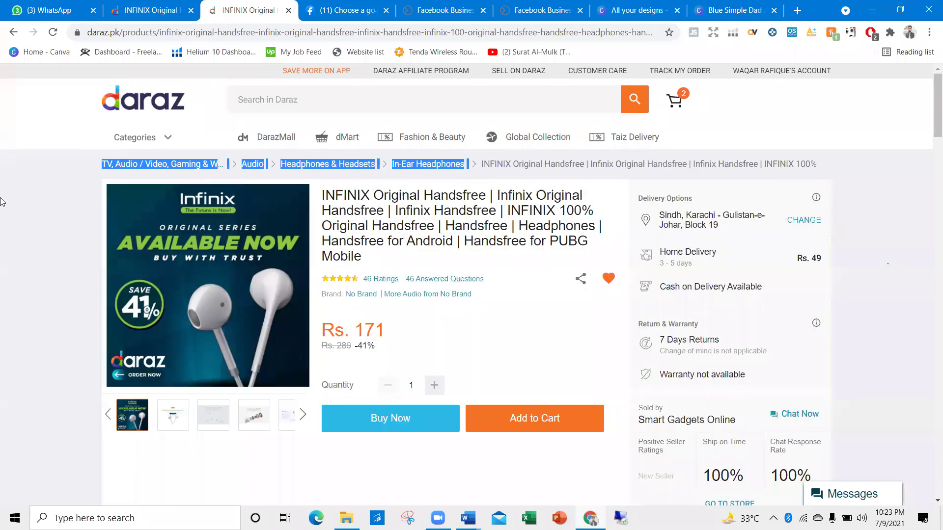
pyautogui.click(10, 196)
pyautogui.moveTo(70, 171); pyautogui.dragTo(478, 176)
pyautogui.click(478, 176)
pyautogui.moveTo(372, 266); pyautogui.dragTo(322, 195)
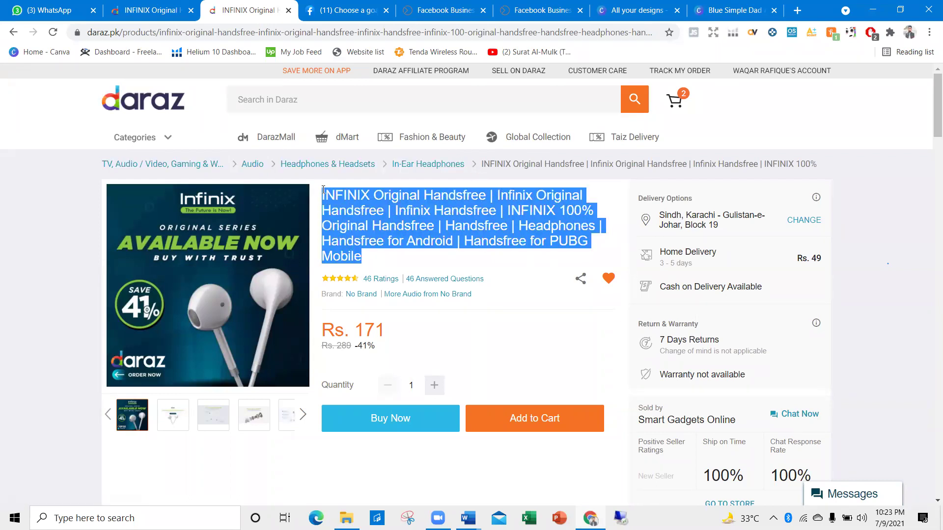
pyautogui.click(370, 251)
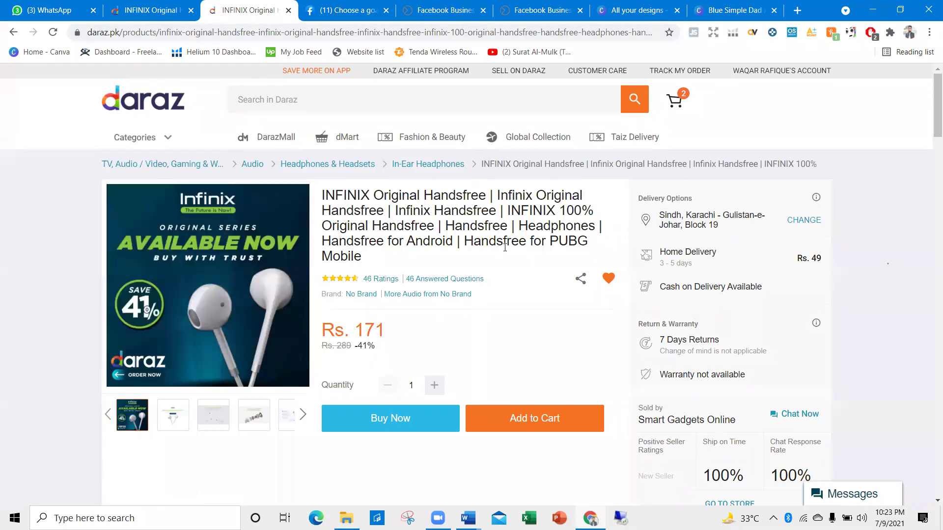
# Step: Examine the keywords used in the listing's product detail bullet points and in the description paragraph
pyautogui.scroll(-6, 439, 240)
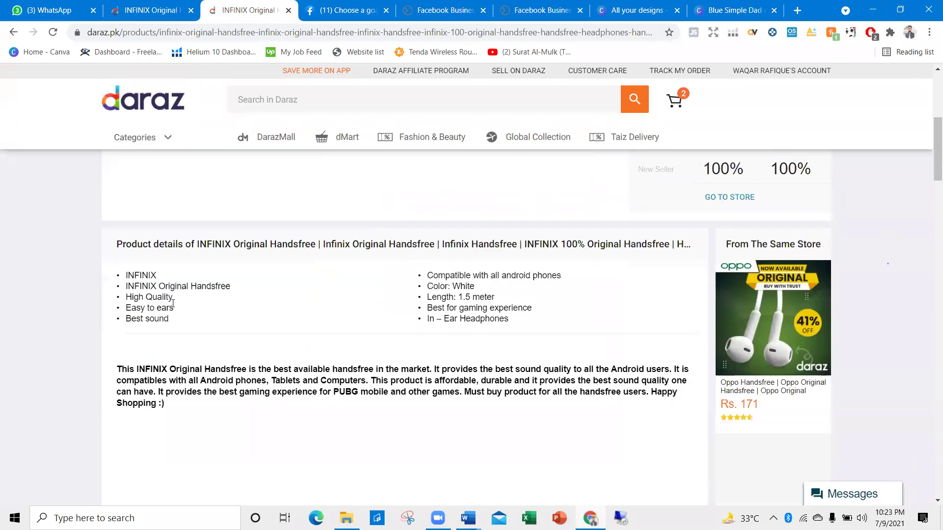
pyautogui.moveTo(163, 303); pyautogui.dragTo(196, 316)
pyautogui.click(196, 316)
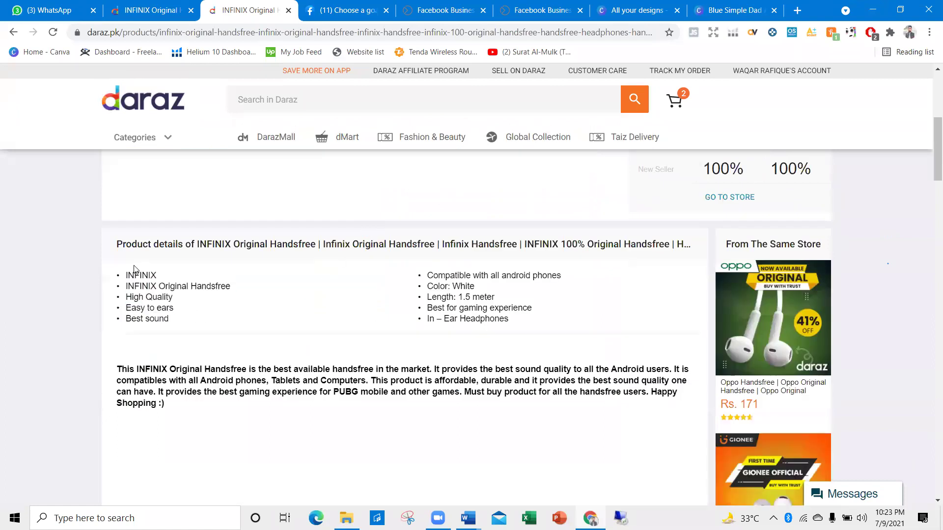
pyautogui.doubleClick(138, 286)
pyautogui.click(523, 275)
pyautogui.moveTo(517, 319); pyautogui.dragTo(448, 319)
pyautogui.click(324, 310)
pyautogui.moveTo(172, 324); pyautogui.dragTo(124, 274)
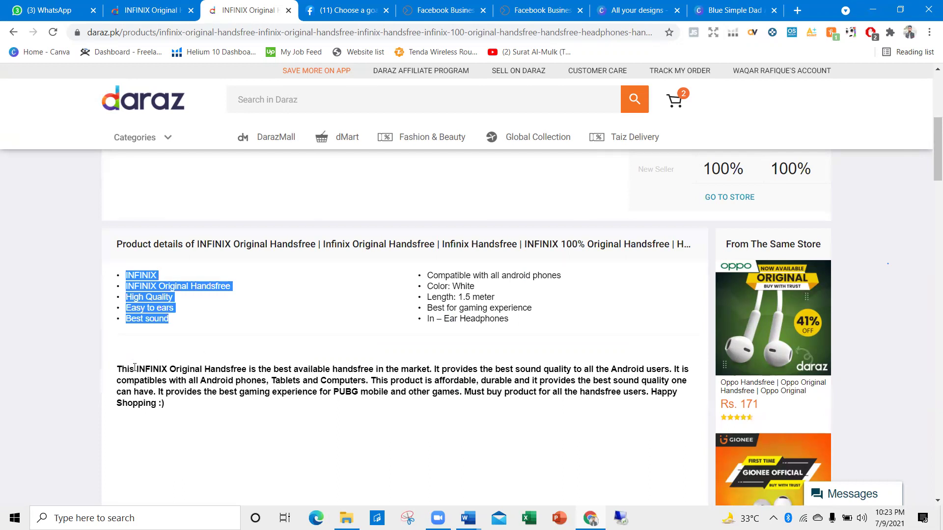
pyautogui.moveTo(195, 370); pyautogui.dragTo(246, 370)
pyautogui.click(251, 364)
# Step: Expand the full product description and look through its promotional images, the specifications and the ratings section
pyautogui.scroll(-8, 267, 349)
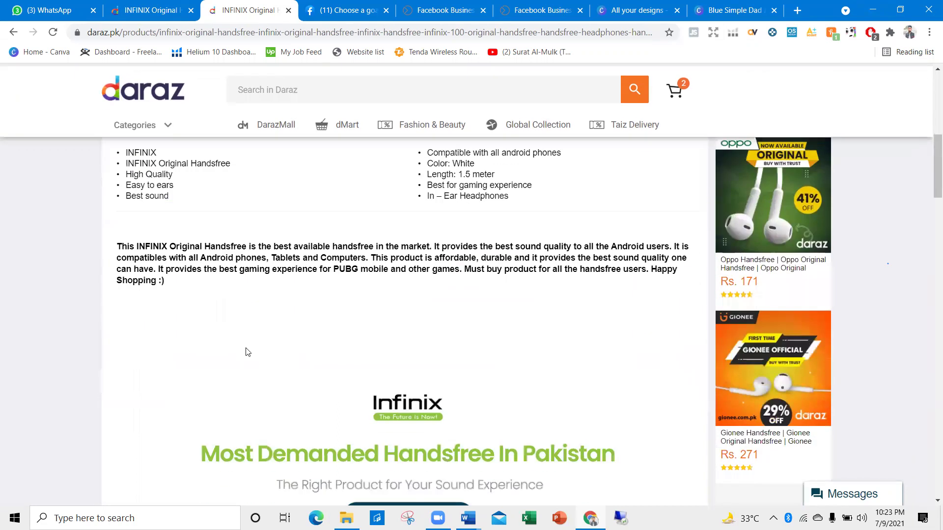
pyautogui.click(420, 326)
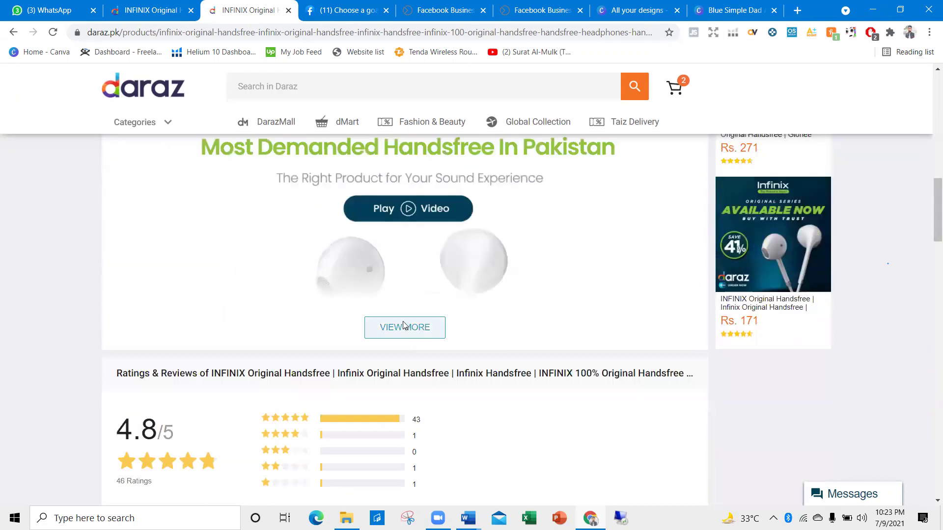
pyautogui.scroll(-5, 388, 311)
pyautogui.scroll(-4, 385, 309)
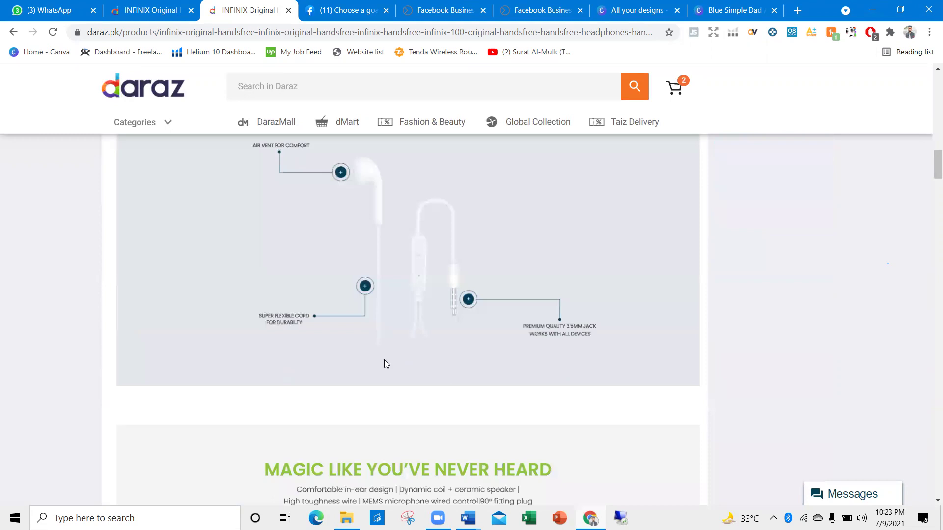
pyautogui.scroll(-6, 384, 362)
pyautogui.scroll(-8, 312, 280)
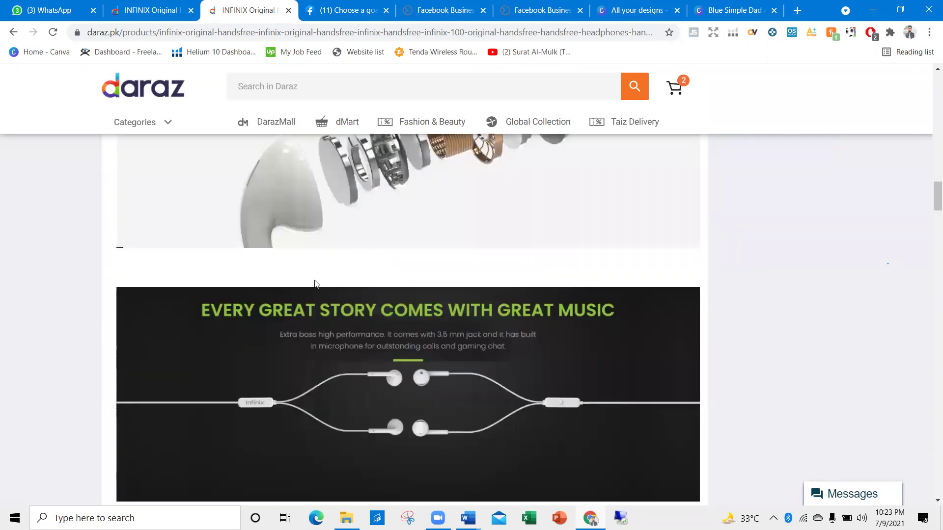
pyautogui.scroll(-1, 310, 274)
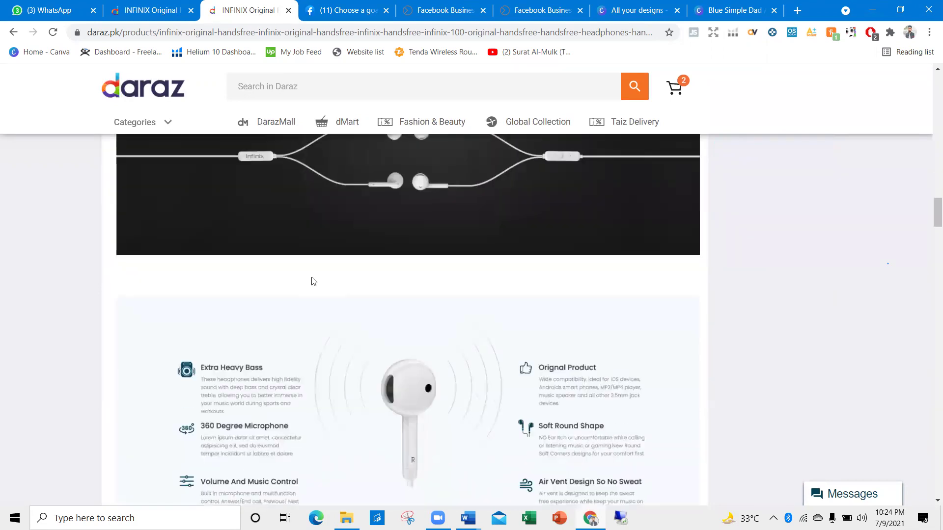
pyautogui.scroll(4, 311, 278)
pyautogui.scroll(-14, 312, 278)
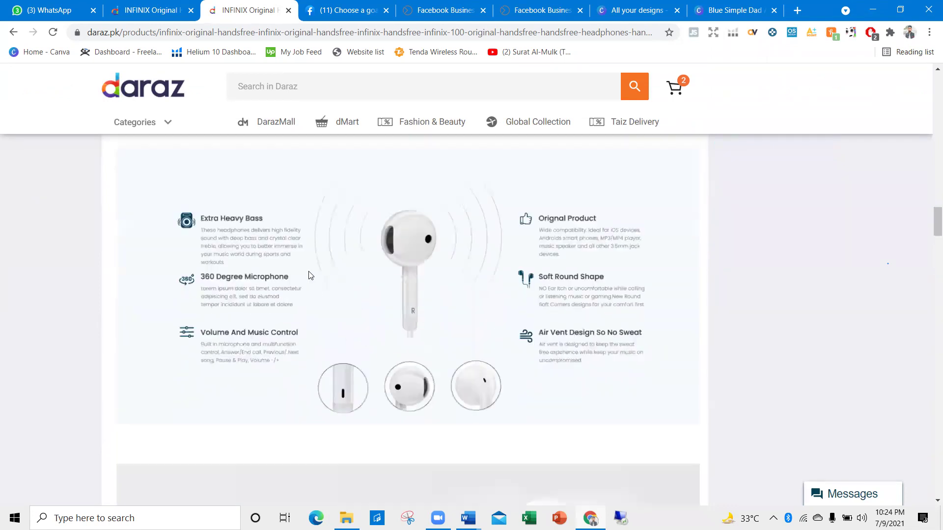
pyautogui.scroll(-20, 288, 274)
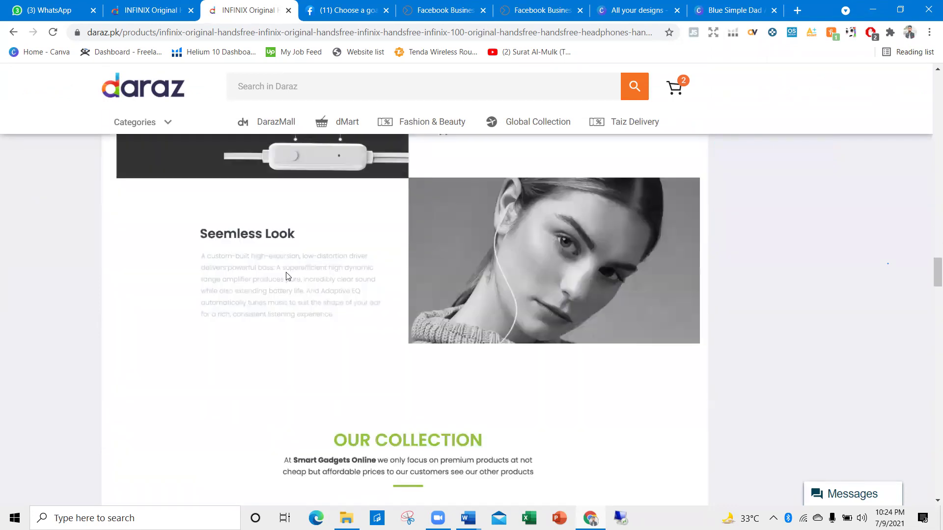
pyautogui.scroll(-4, 290, 272)
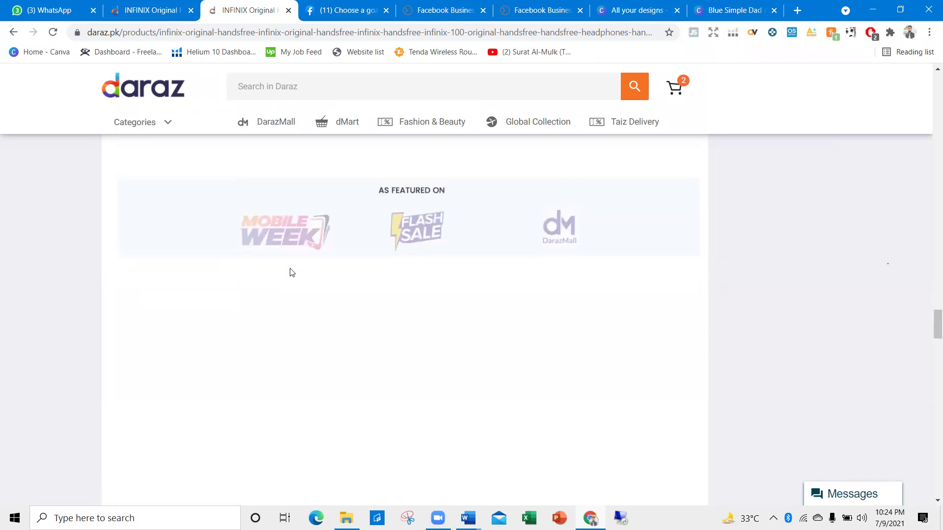
pyautogui.scroll(-3, 292, 274)
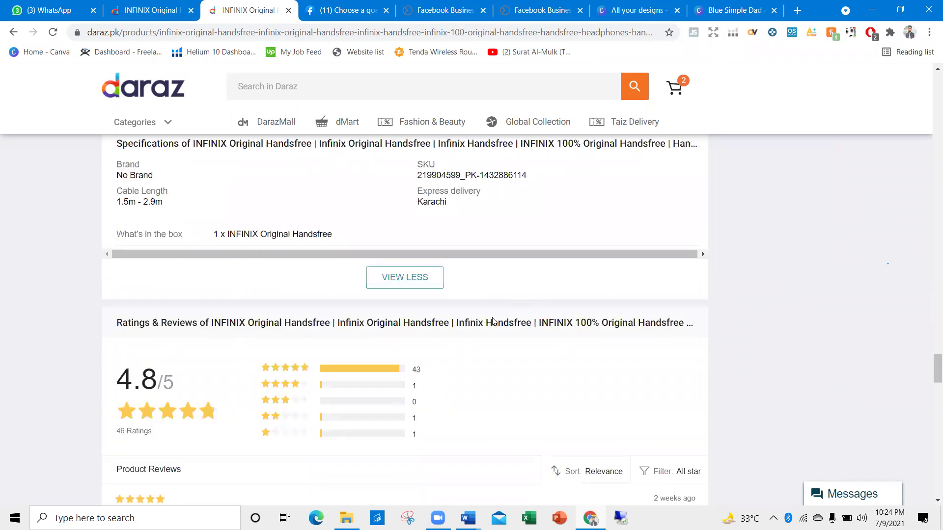
# Step: Go back through the description images to the product details and review the INFINIX highlight bullet points
pyautogui.scroll(6, 491, 375)
pyautogui.scroll(10, 274, 326)
pyautogui.scroll(10, 275, 329)
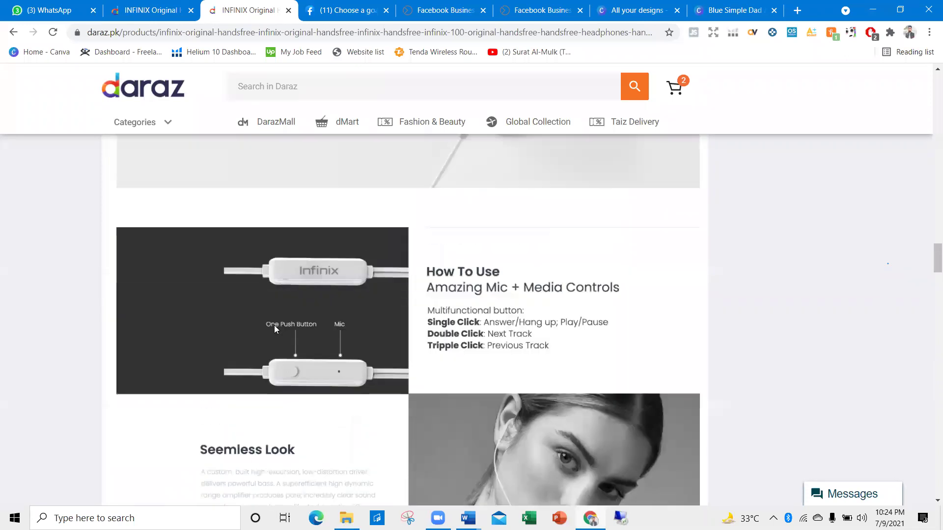
pyautogui.scroll(10, 246, 316)
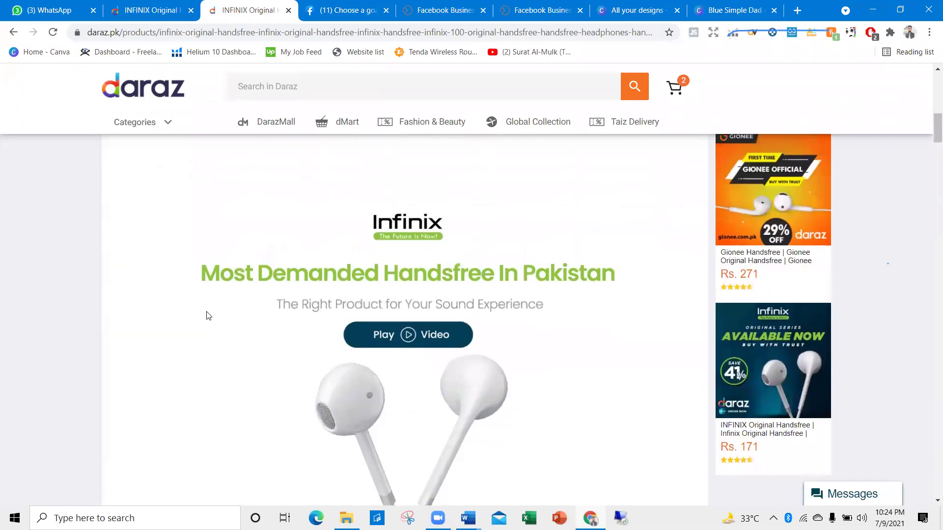
pyautogui.scroll(10, 206, 314)
pyautogui.moveTo(214, 308); pyautogui.dragTo(140, 275)
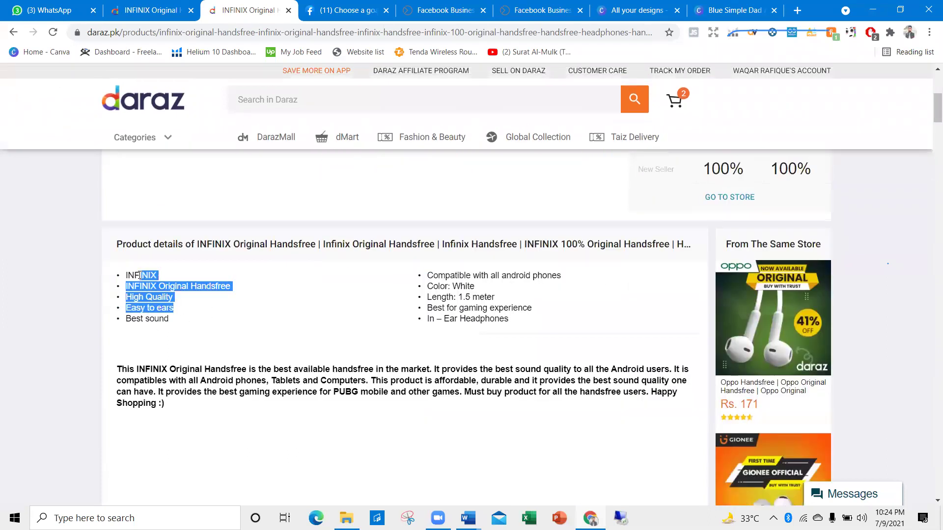
# Step: Preview the listing's gallery images, from the main "Available Now" picture to the third thumbnail
pyautogui.scroll(4, 255, 202)
pyautogui.scroll(1, 299, 214)
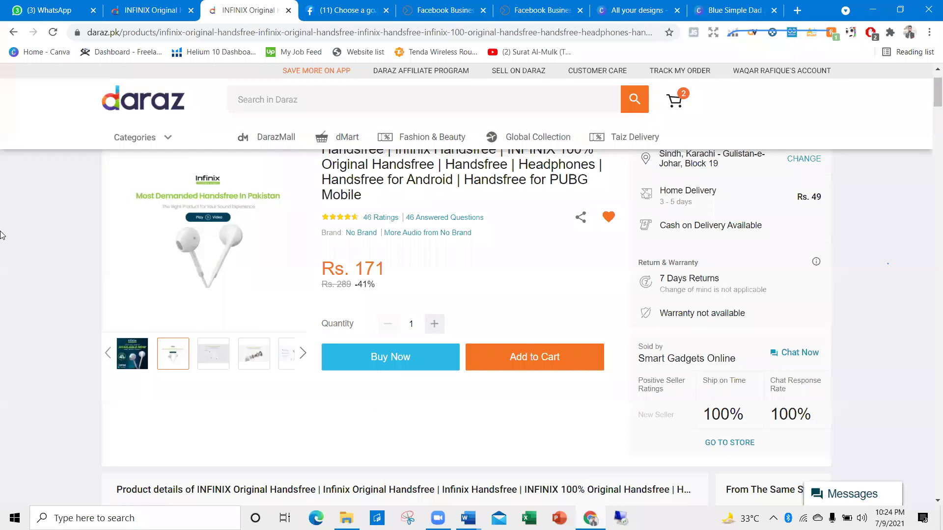
pyautogui.moveTo(131, 355)
pyautogui.scroll(1, 142, 363)
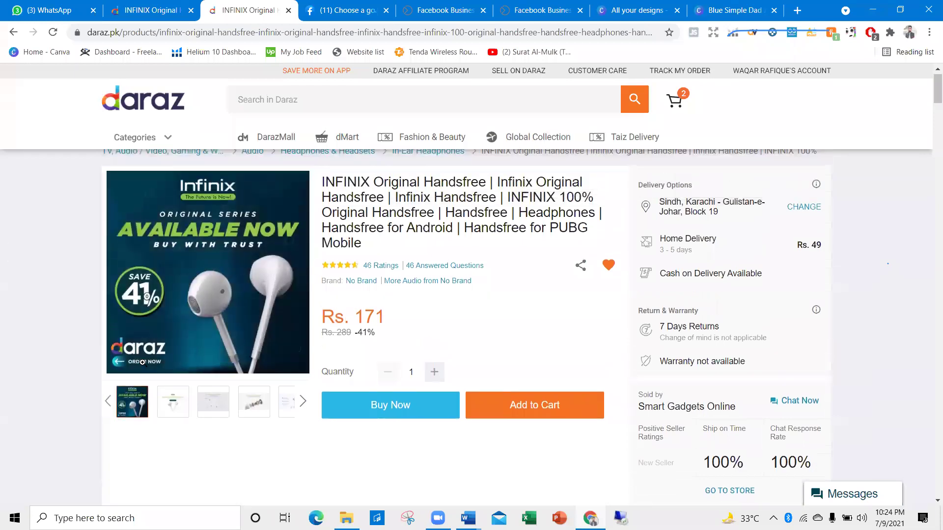
pyautogui.scroll(1, 142, 362)
pyautogui.moveTo(214, 415)
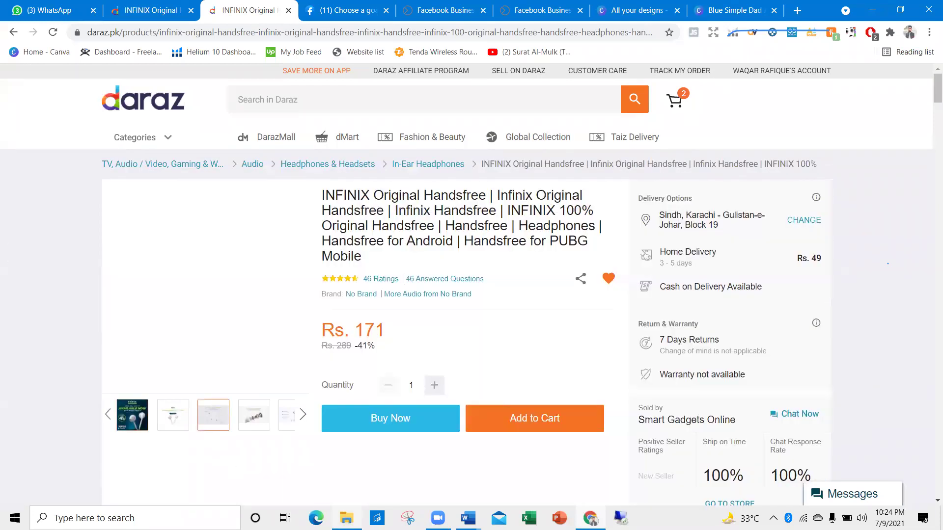
# Step: Switch away from the browser and open the image Blue Simple Dad Appreciation Facebook Post (1).png in Photos
pyautogui.hotkey('alt', 'Tab')
pyautogui.click(165, 227)
pyautogui.doubleClick(165, 226)
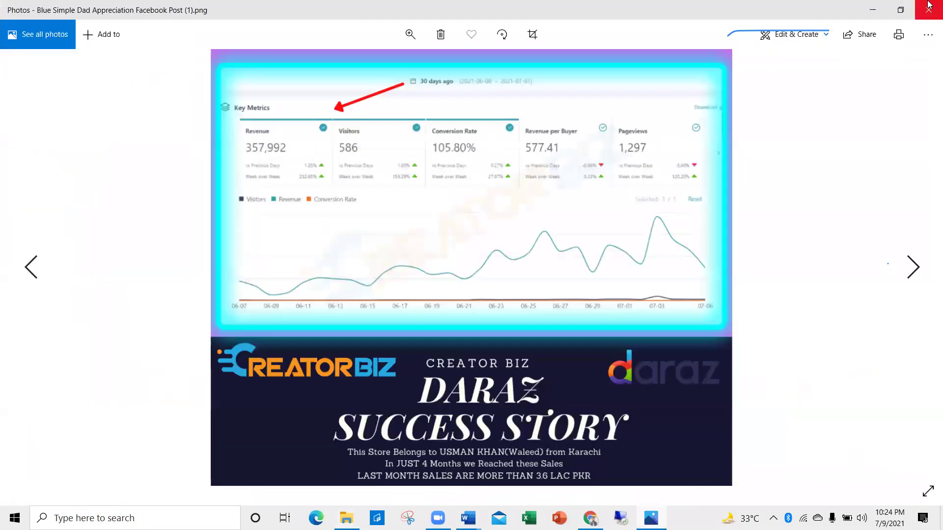
# Step: Close the photo viewer and rename the image Blue Simple Dad Appreciation Facebook Post (1) in Downloads to "hands"
pyautogui.click(930, 5)
pyautogui.rightClick(171, 248)
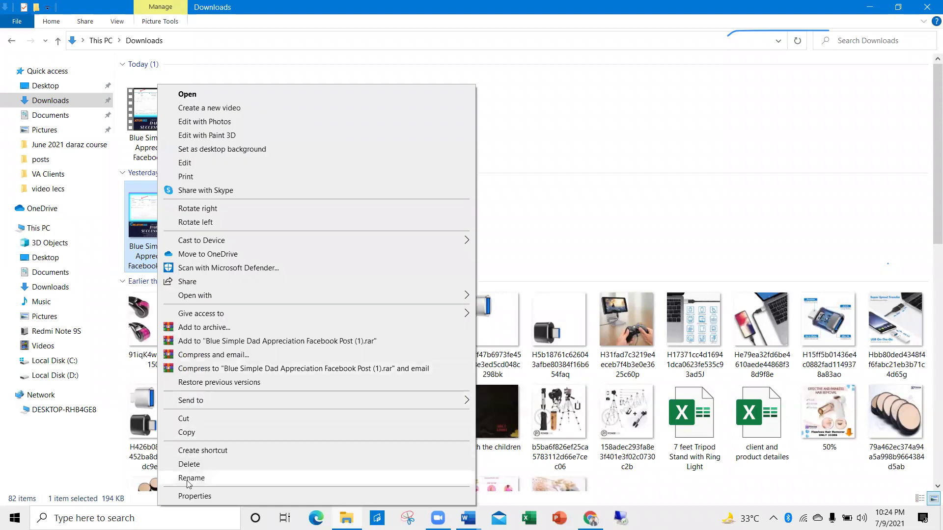
pyautogui.click(191, 478)
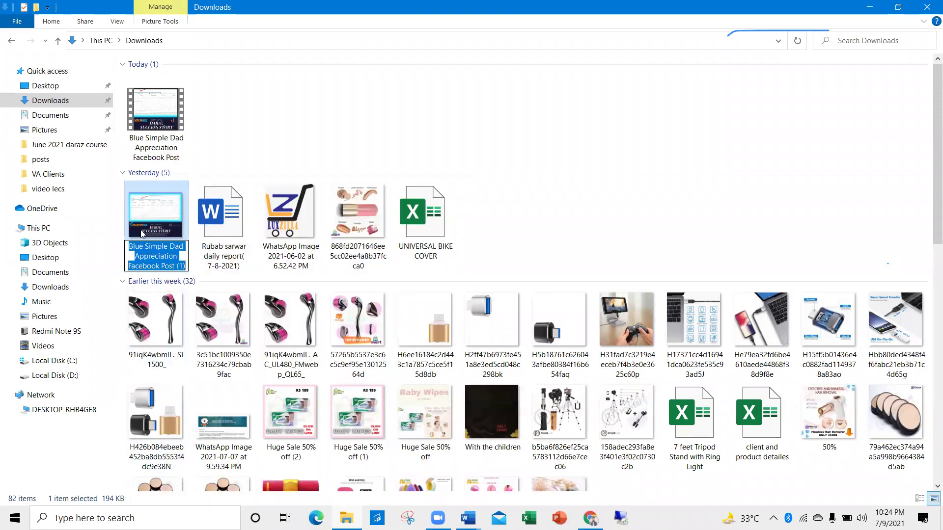
pyautogui.write('hands')
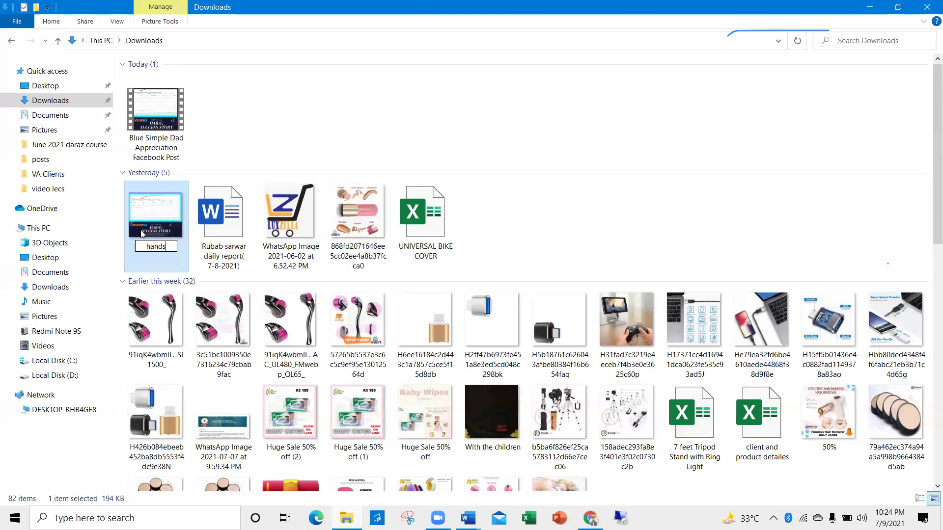
pyautogui.press('Return')
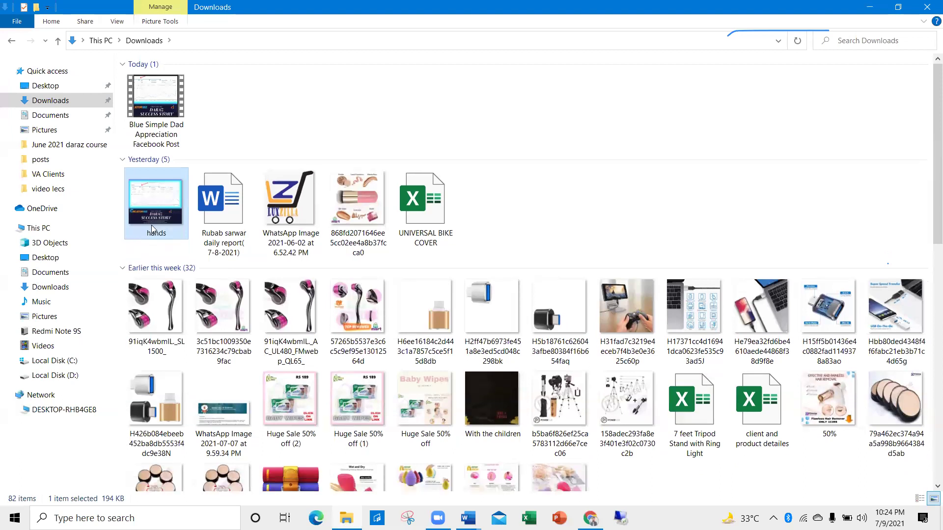
# Step: Extend the name of the "hands" image file to "handsfree"
pyautogui.rightClick(144, 221)
pyautogui.click(177, 478)
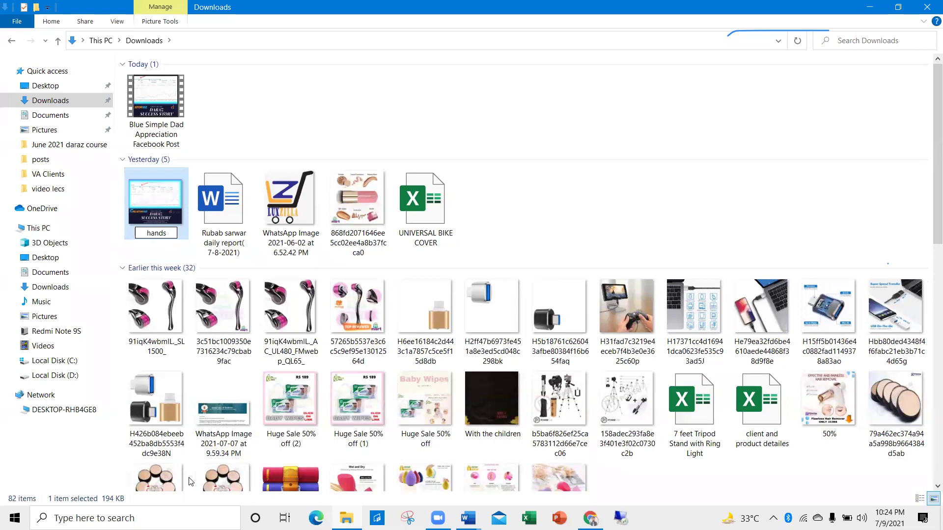
pyautogui.write('free')
pyautogui.press('Return')
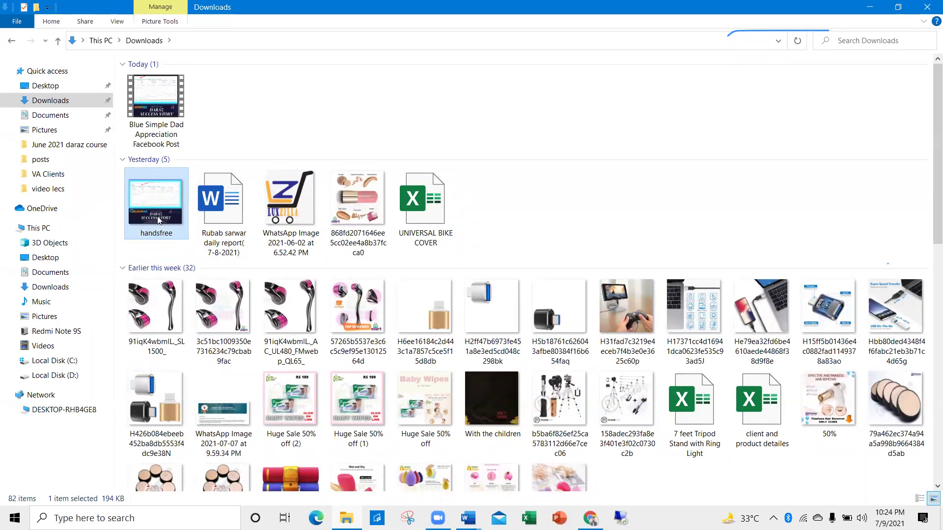